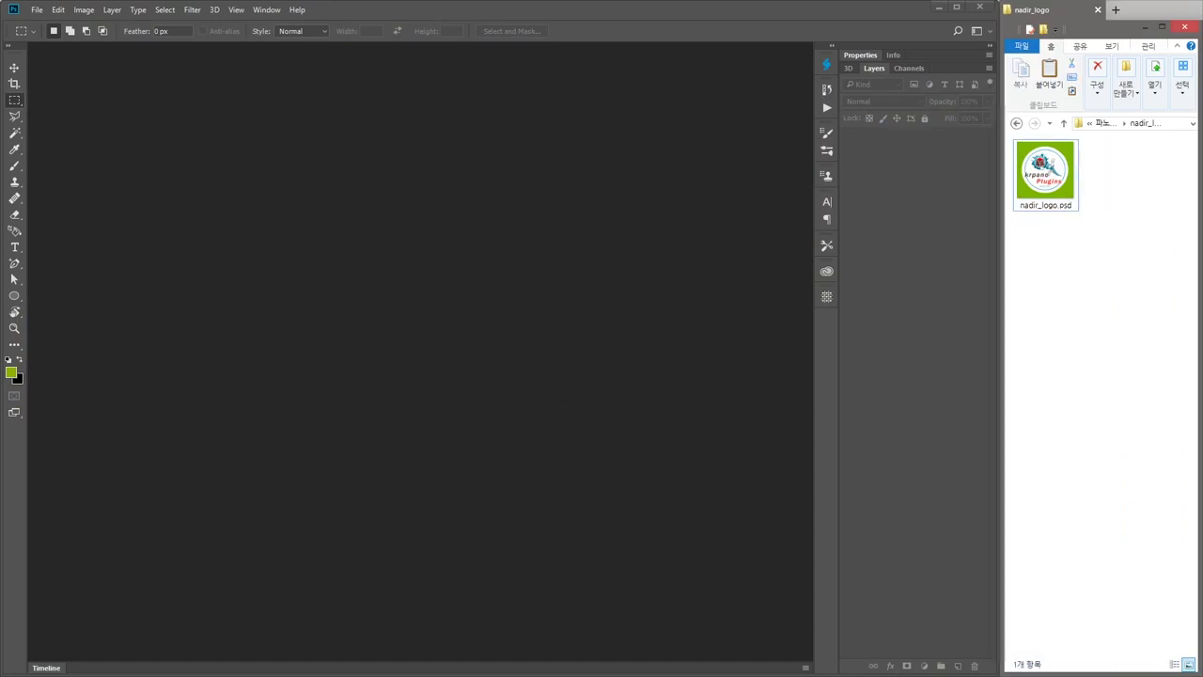
Switch to krpano Tools and convert the spherical panorama 001.jpg into cube-face images with the Convert Tool
left_click(1016, 123)
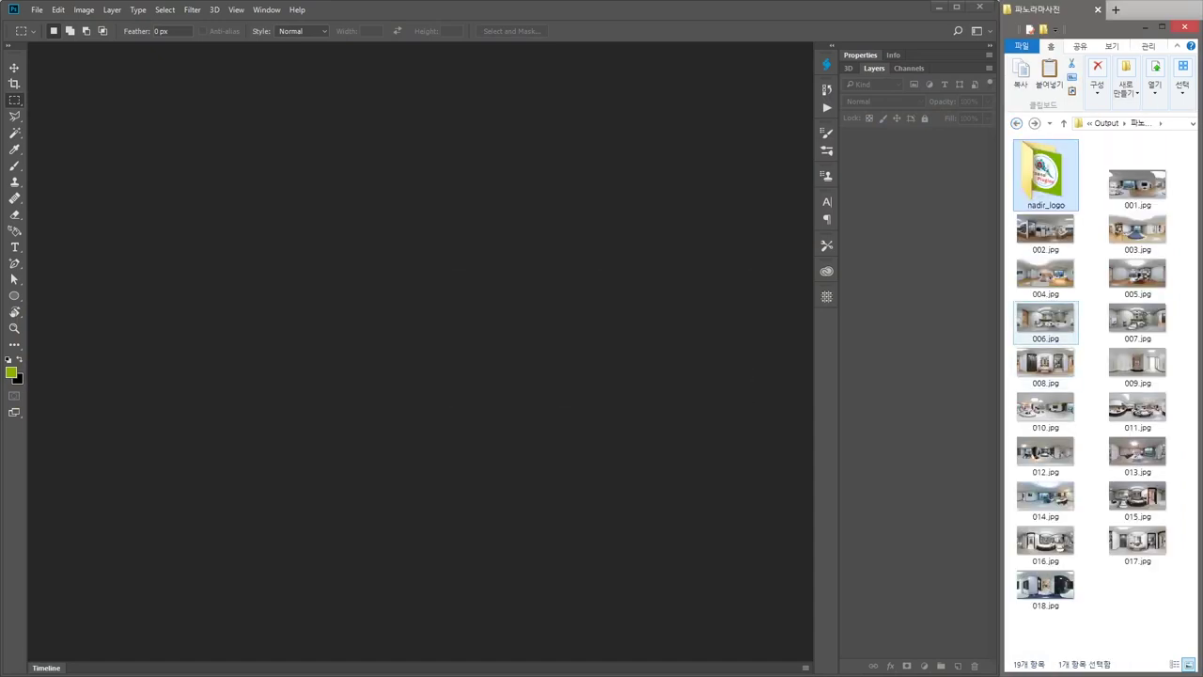
key("alt+Tab")
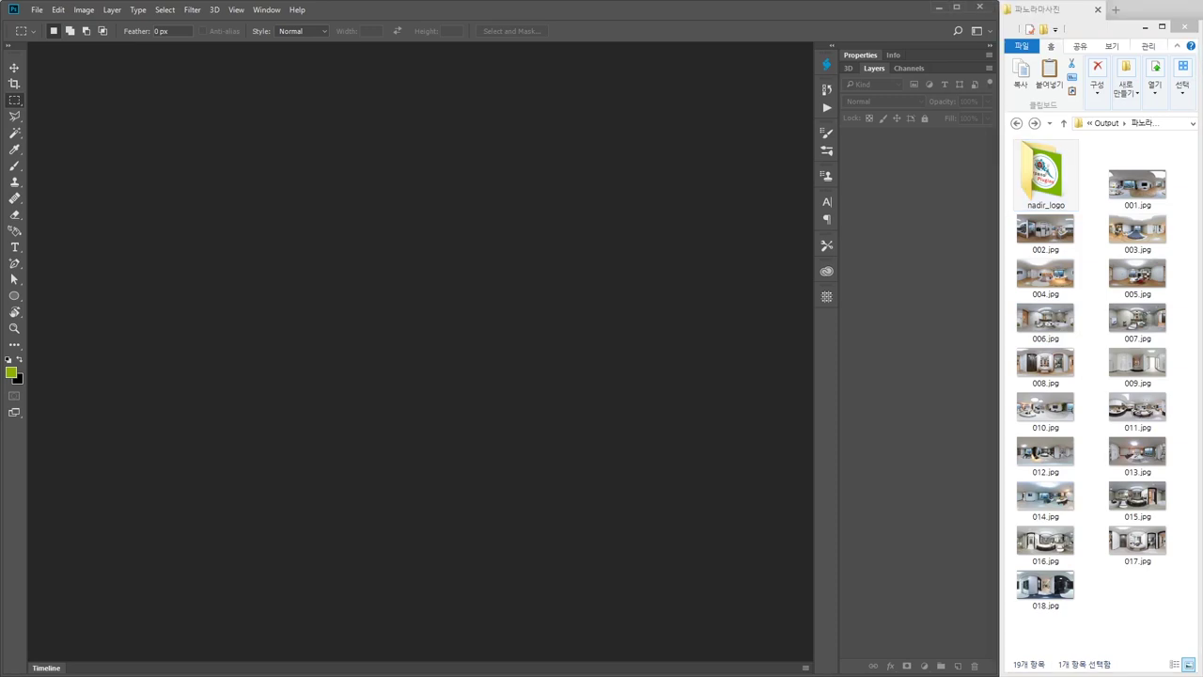
key("alt+Tab")
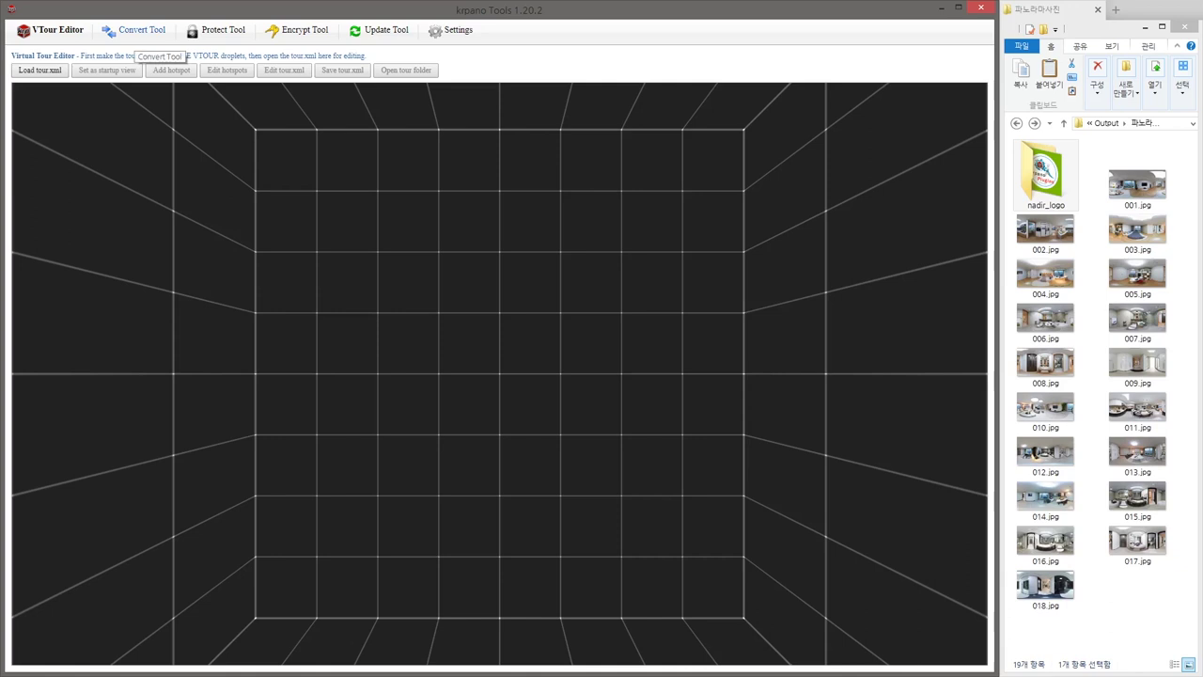
left_click(136, 30)
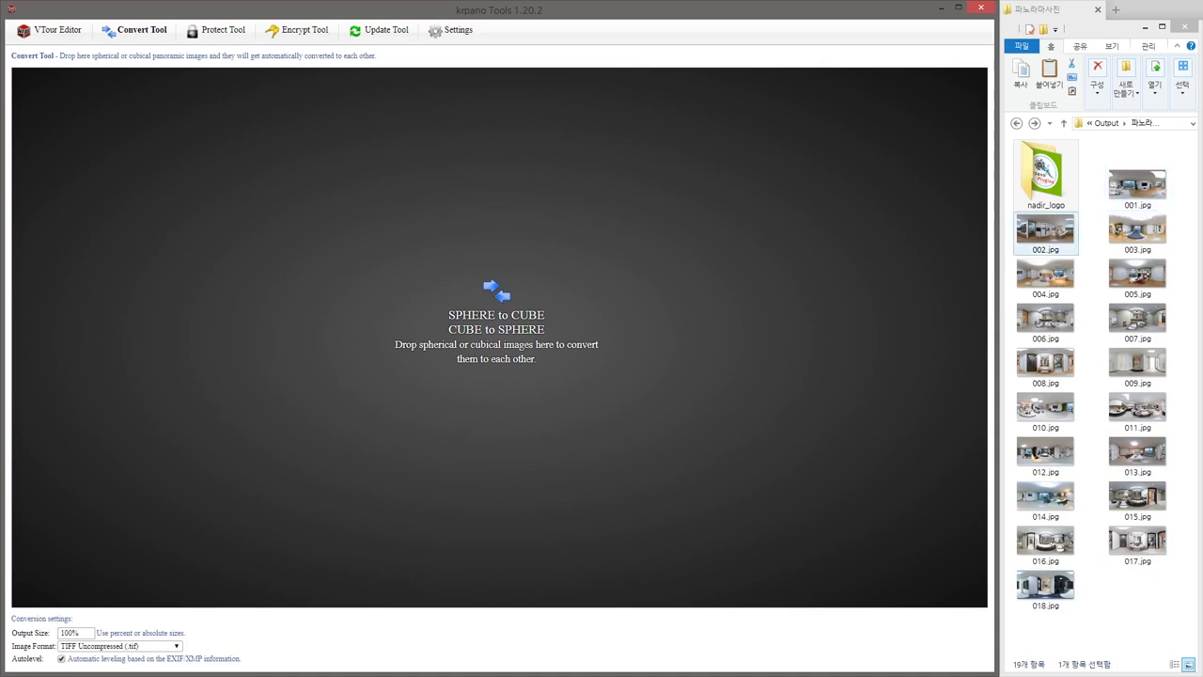
left_click(1045, 233)
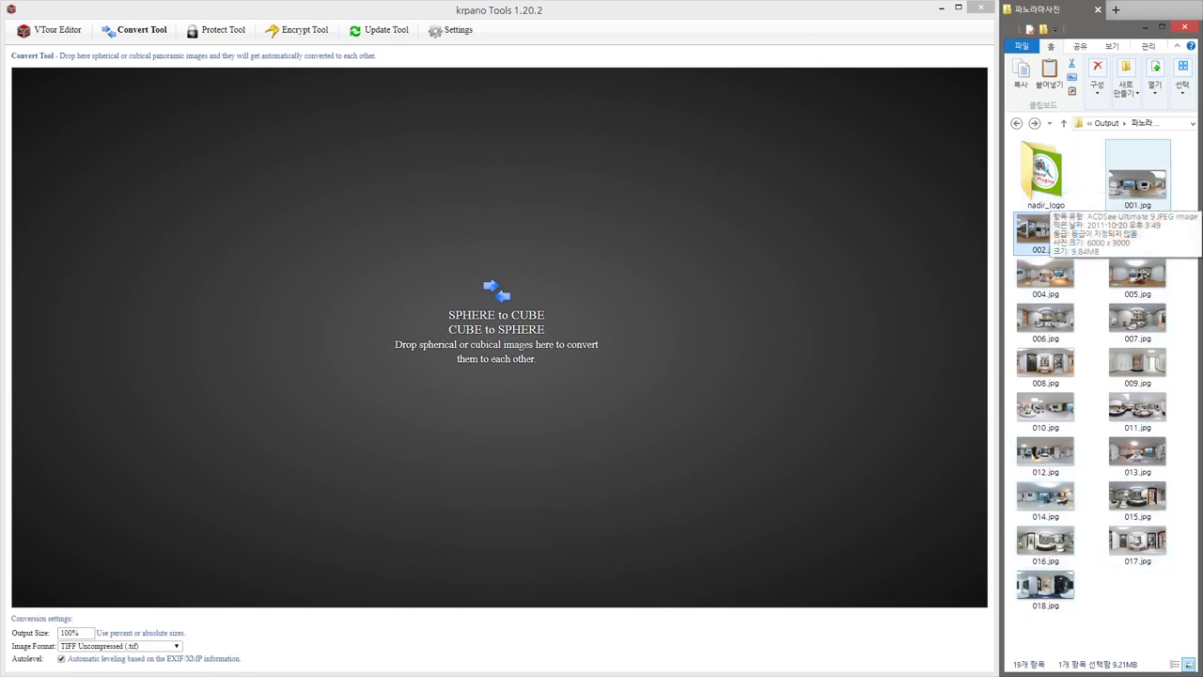
left_click(1137, 184)
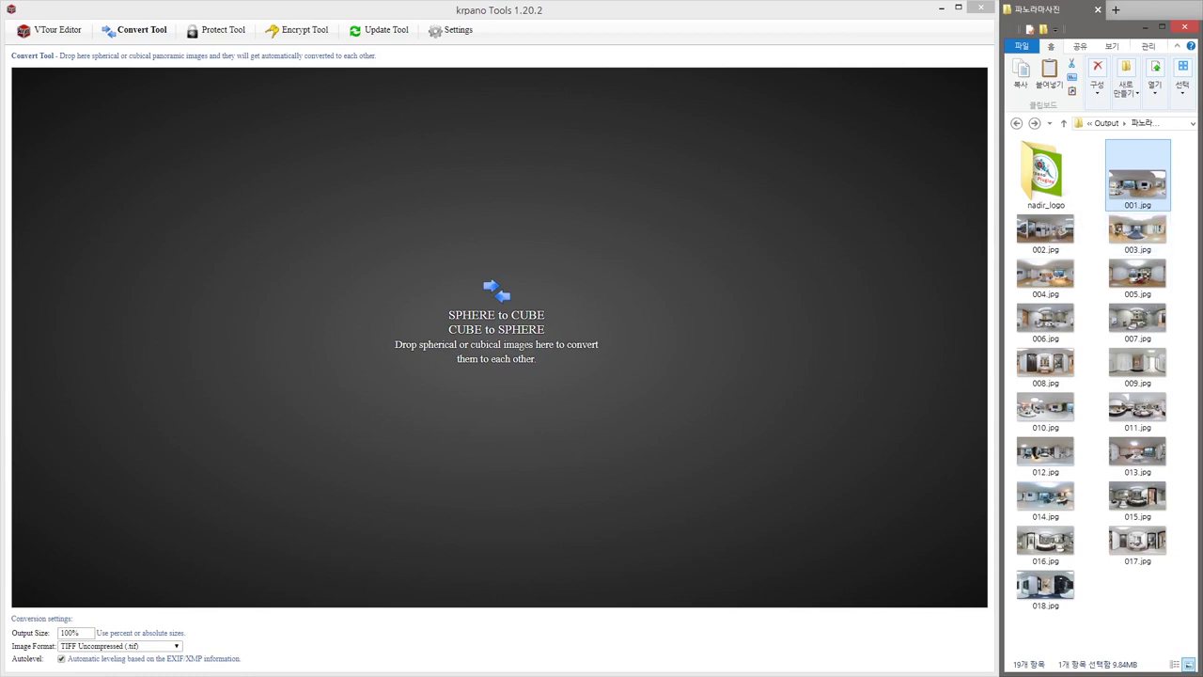
left_click_drag(1137, 183, 526, 316)
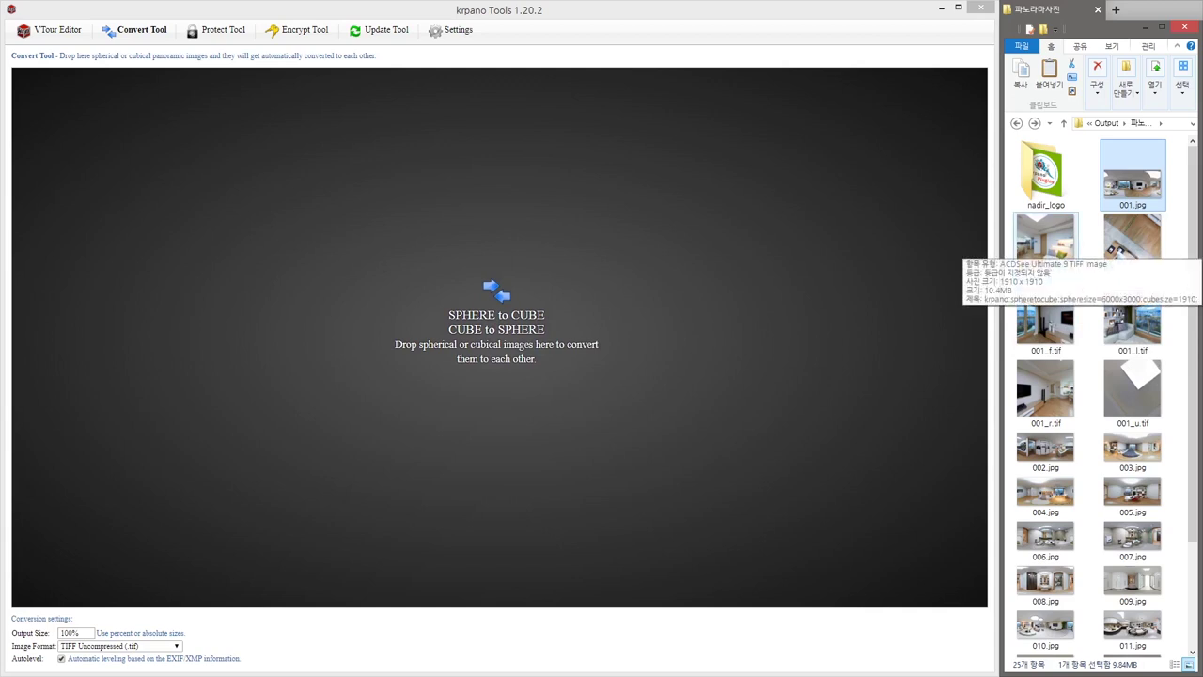
Move the six 001 cube-face TIFF files (b, d, f, l, r, u) into the nadir_logo folder and open that folder
left_click(1045, 242)
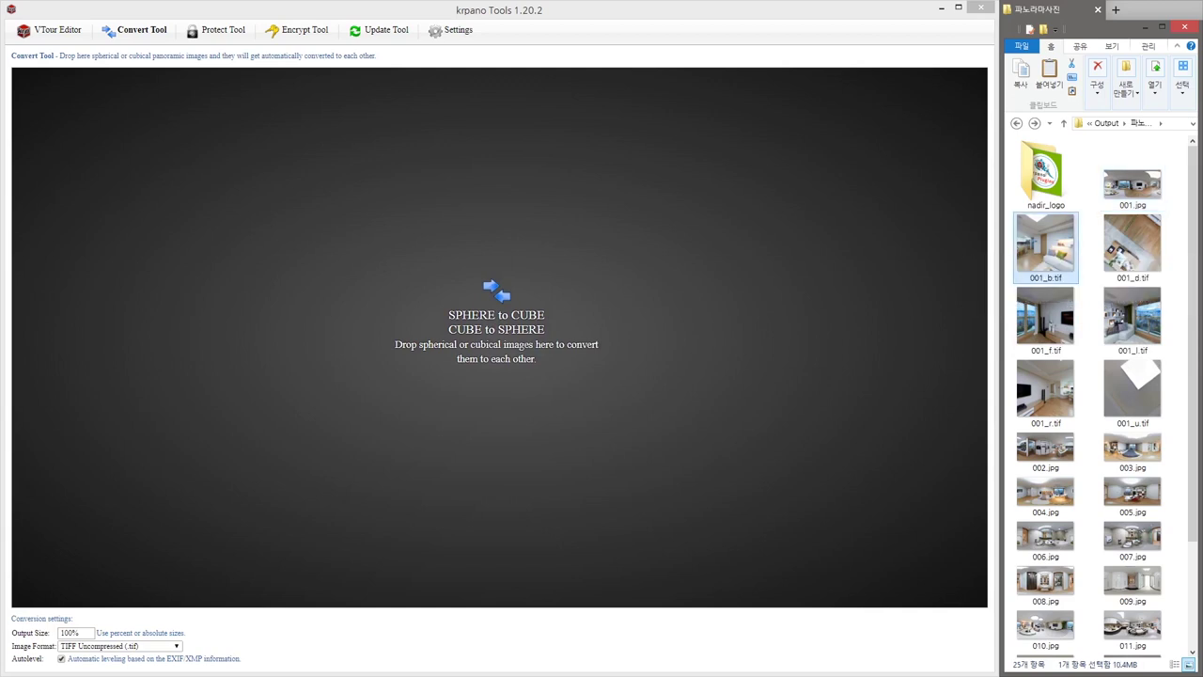
left_click(1133, 244, "ctrl")
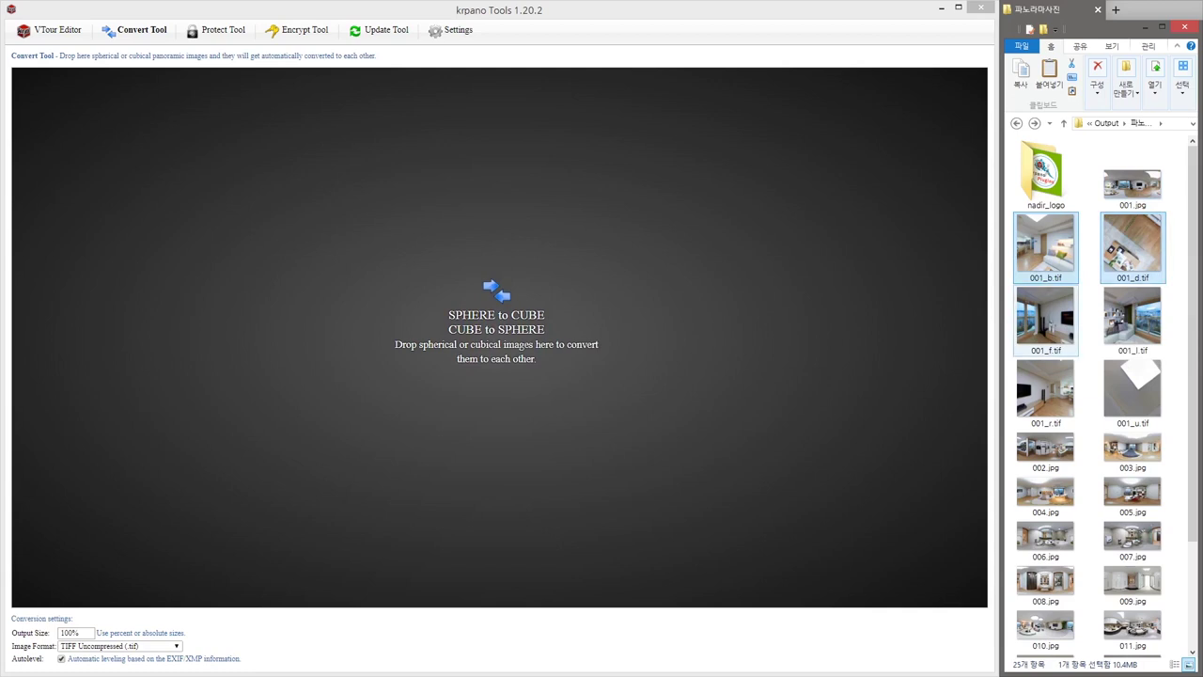
left_click(1045, 318, "ctrl")
left_click(1133, 317, "ctrl")
left_click(1046, 390, "ctrl")
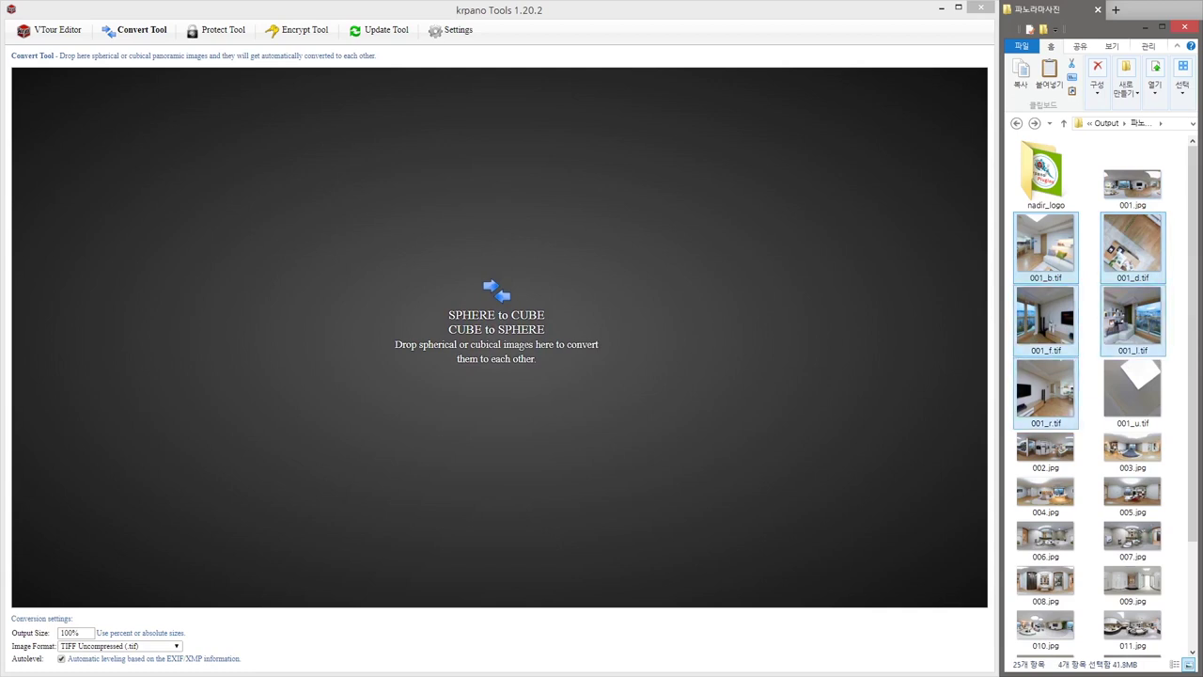
left_click(1133, 390, "ctrl")
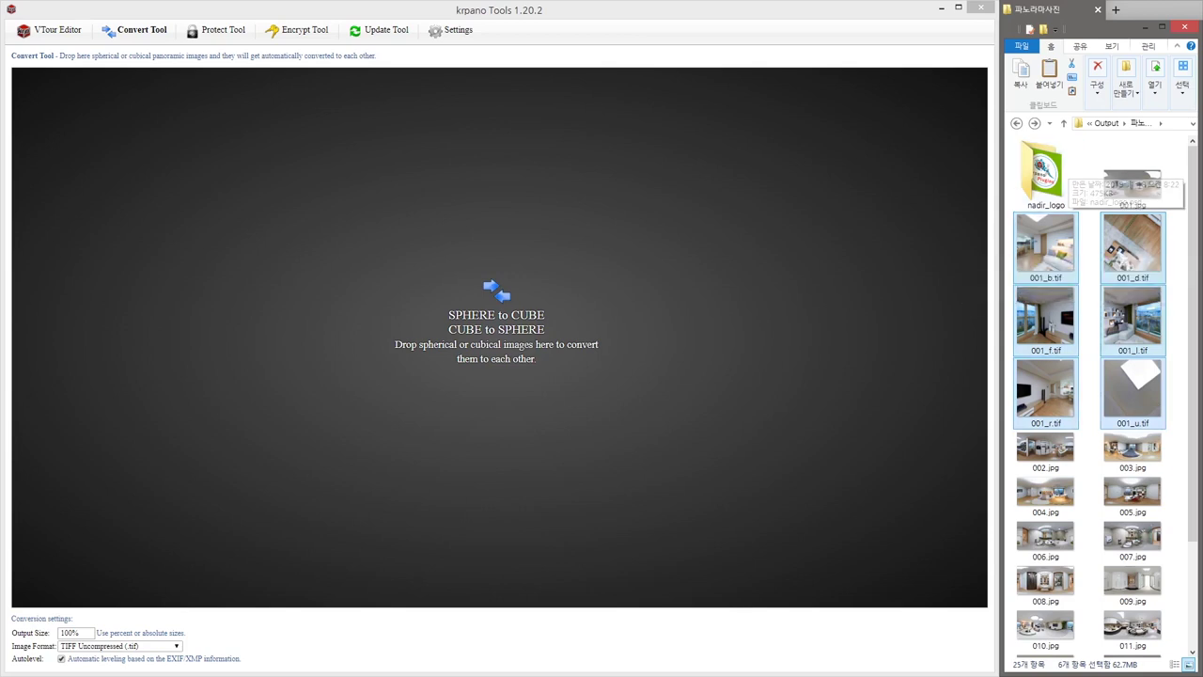
key("Delete")
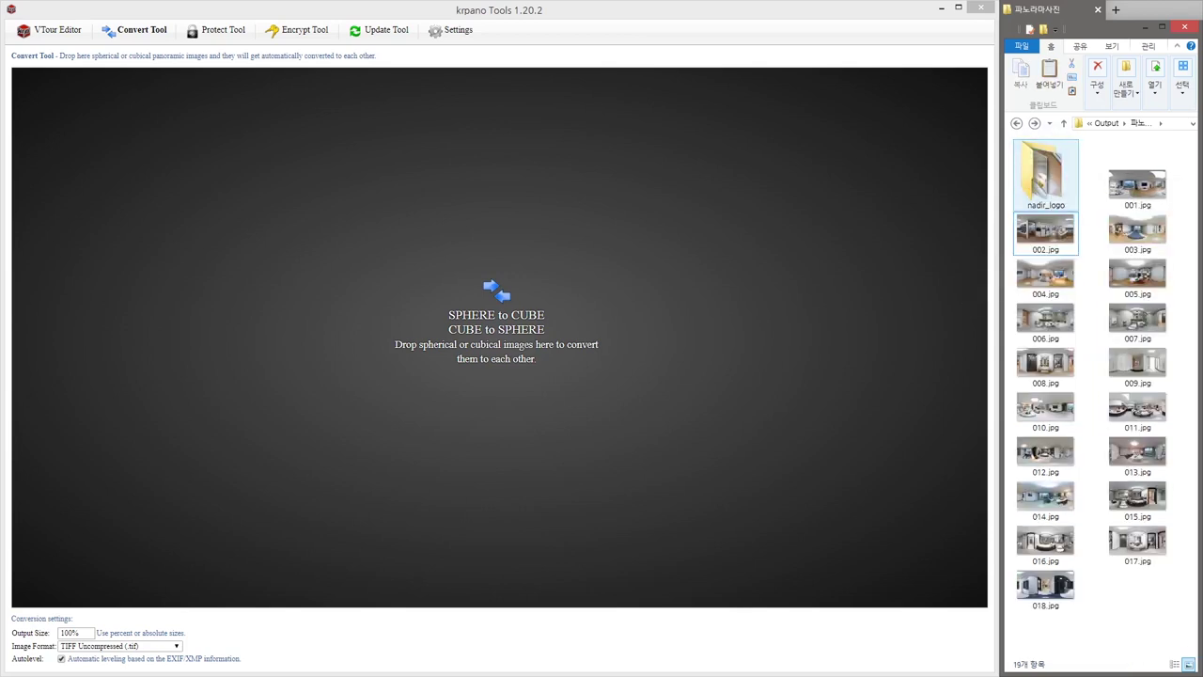
double_click(1045, 174)
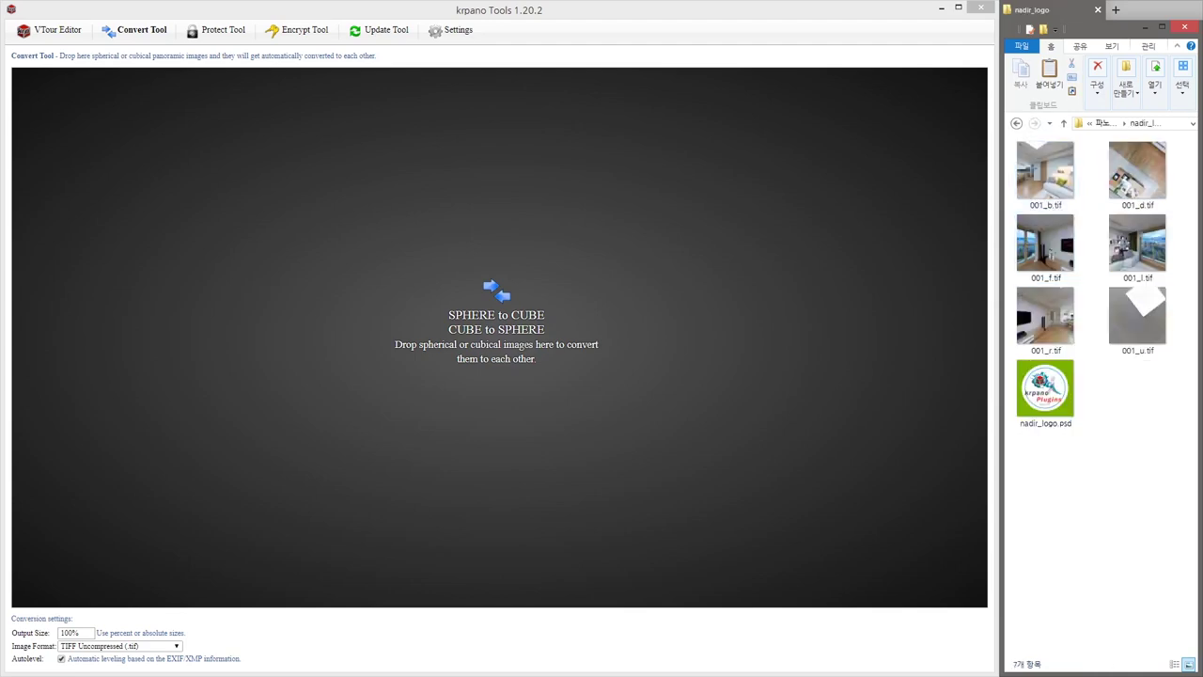
Preview nadir_logo.psd and the floor face 001_d.tif in the image viewer
double_click(1045, 391)
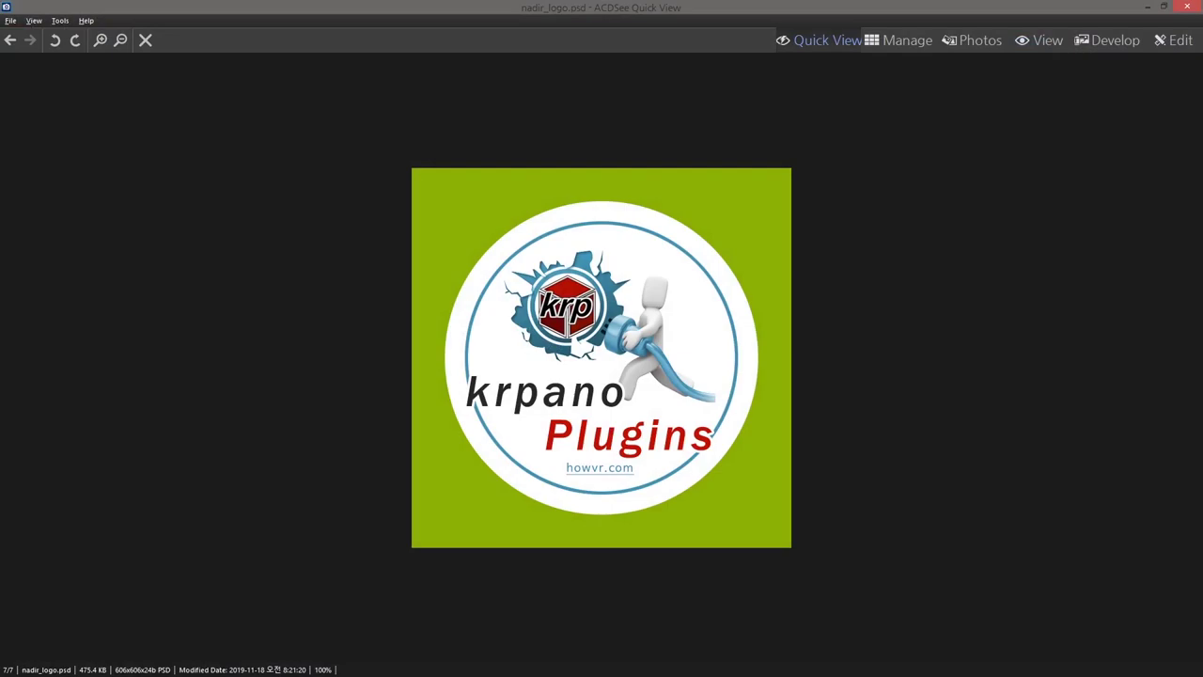
key("Escape")
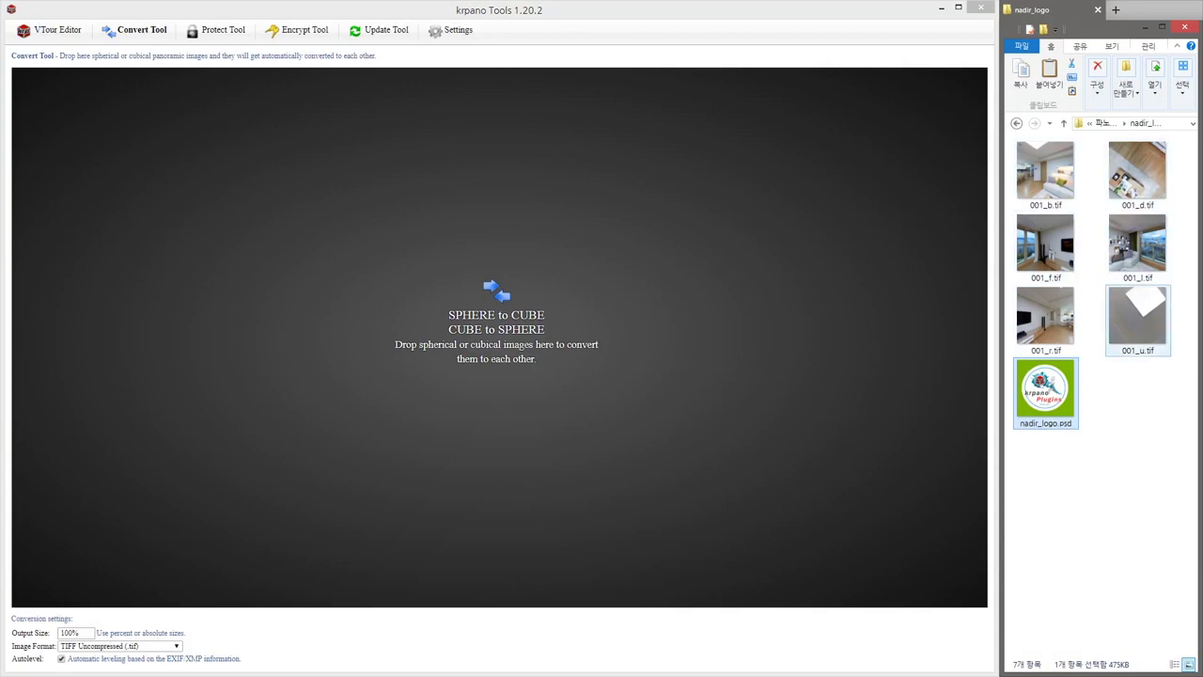
left_click(1137, 174)
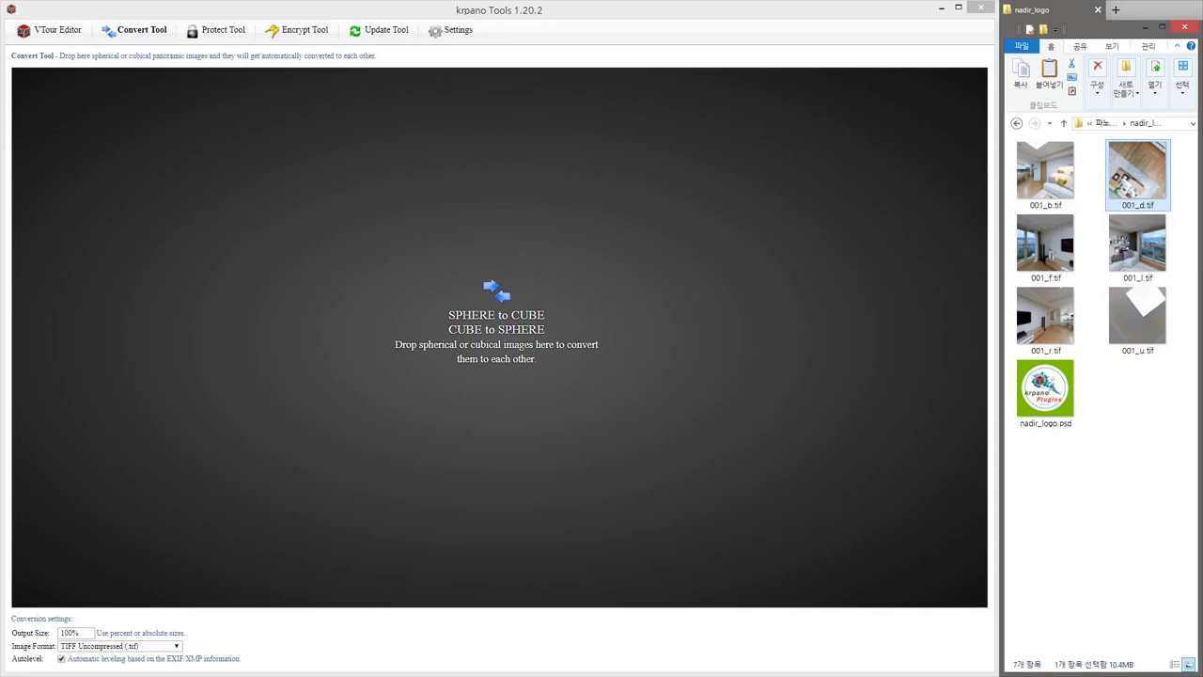
double_click(1137, 174)
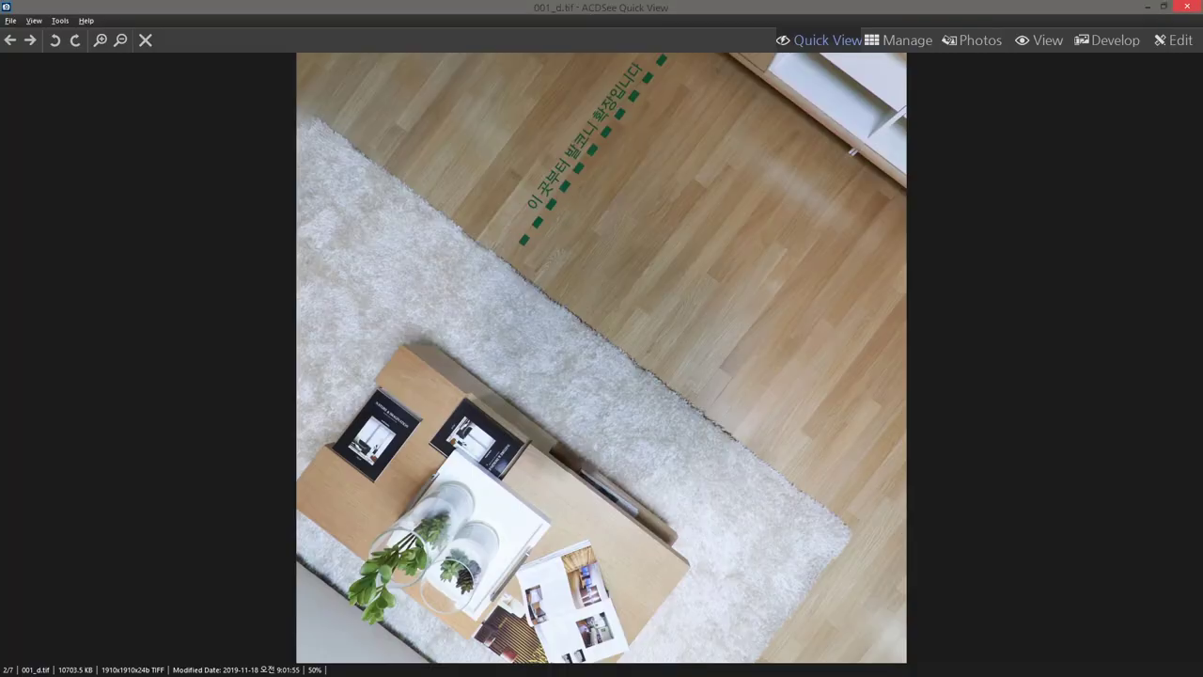
key("Escape")
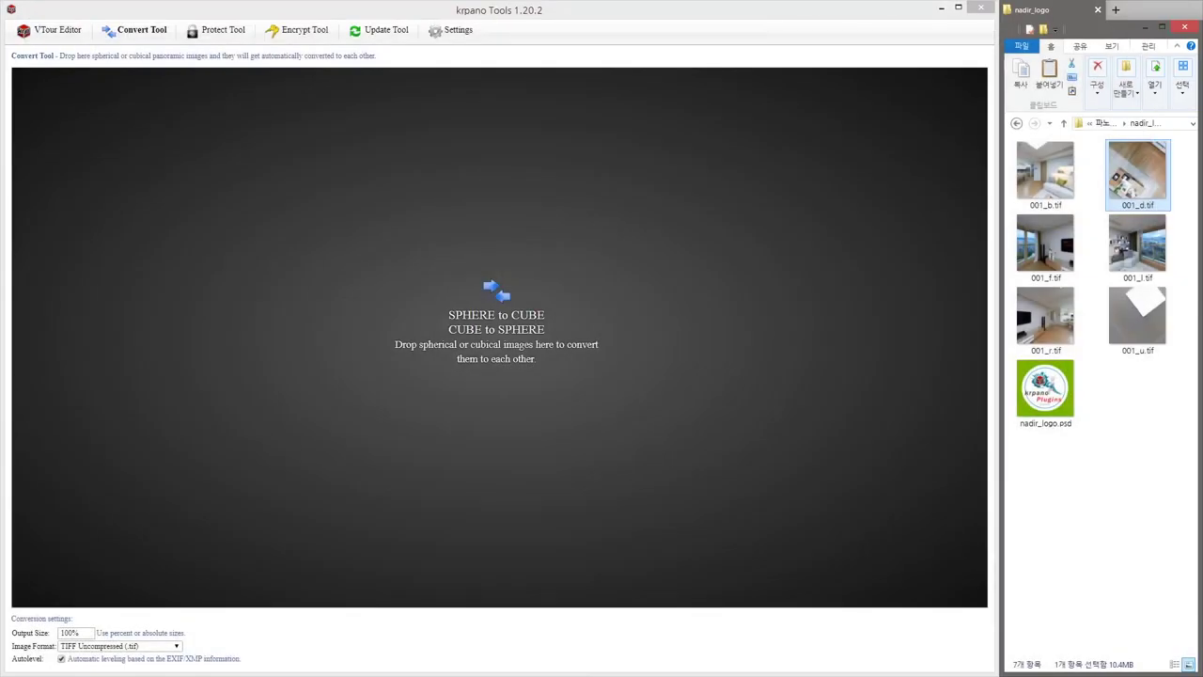
Switch to Photoshop and open 001_d.tif and nadir_logo.psd as separate documents
key("alt+Tab")
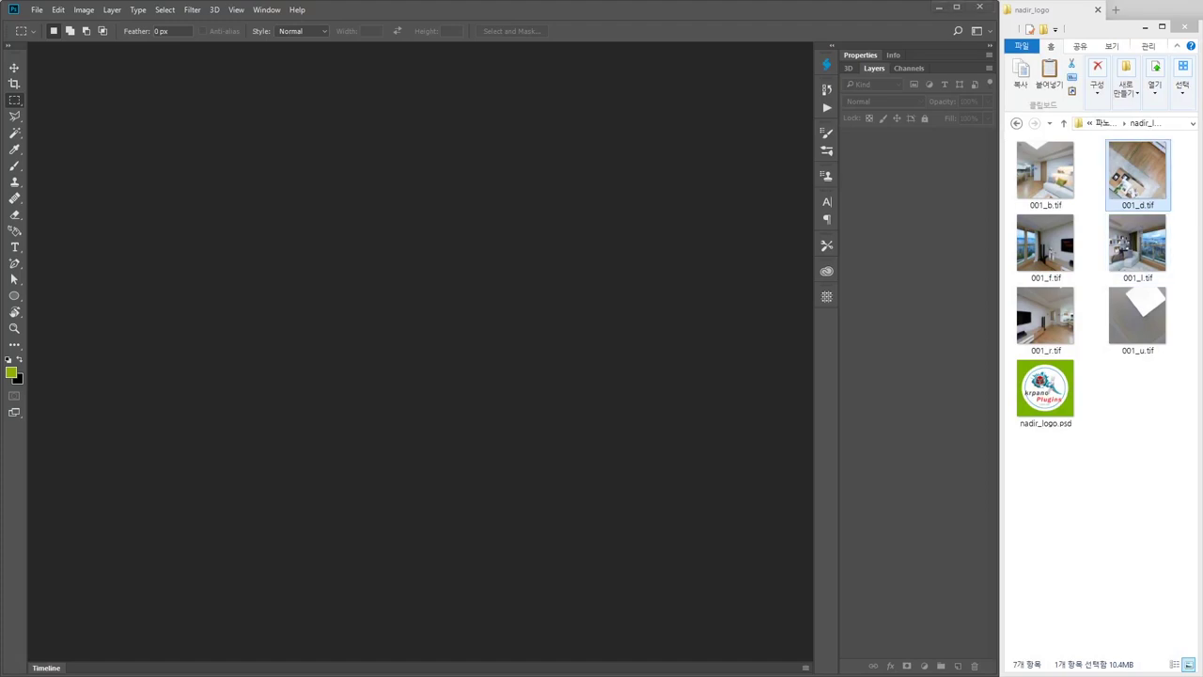
left_click_drag(1137, 174, 548, 326)
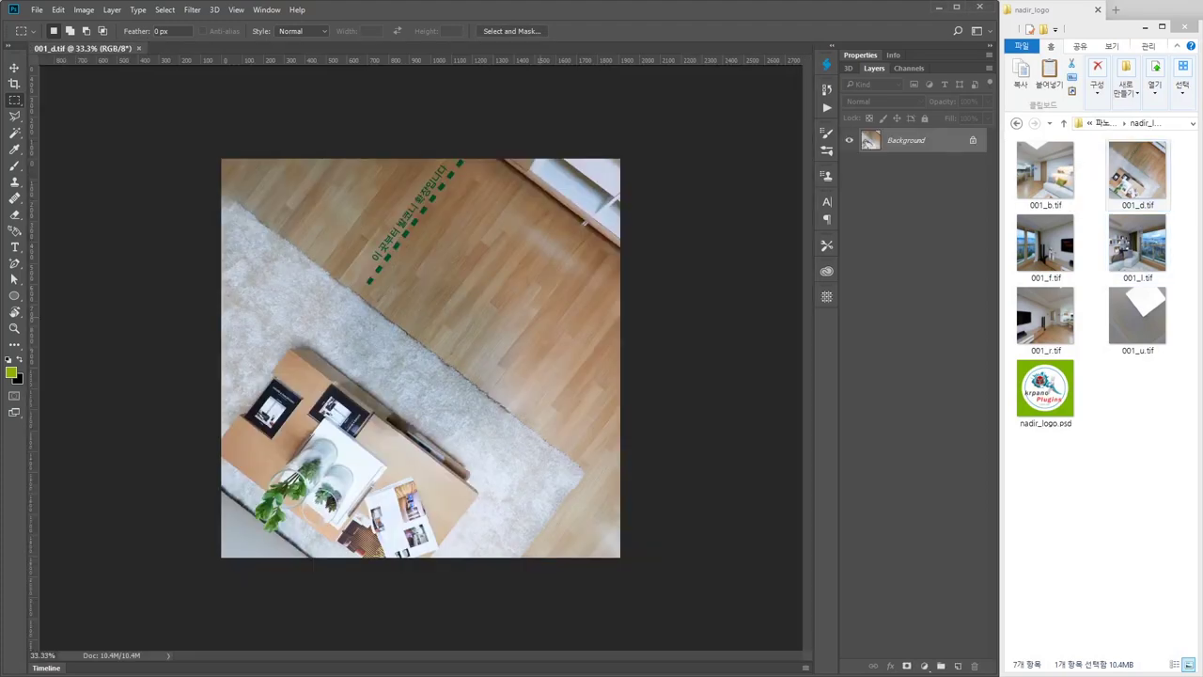
left_click(1045, 393)
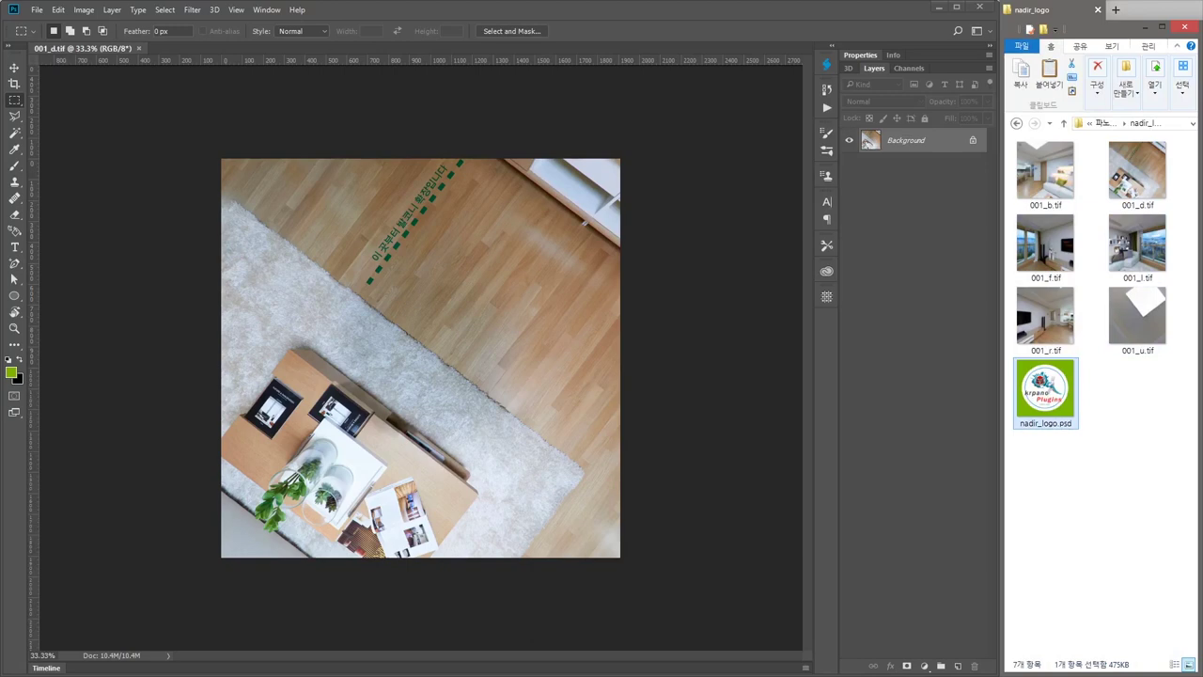
left_click_drag(1045, 393, 653, 48)
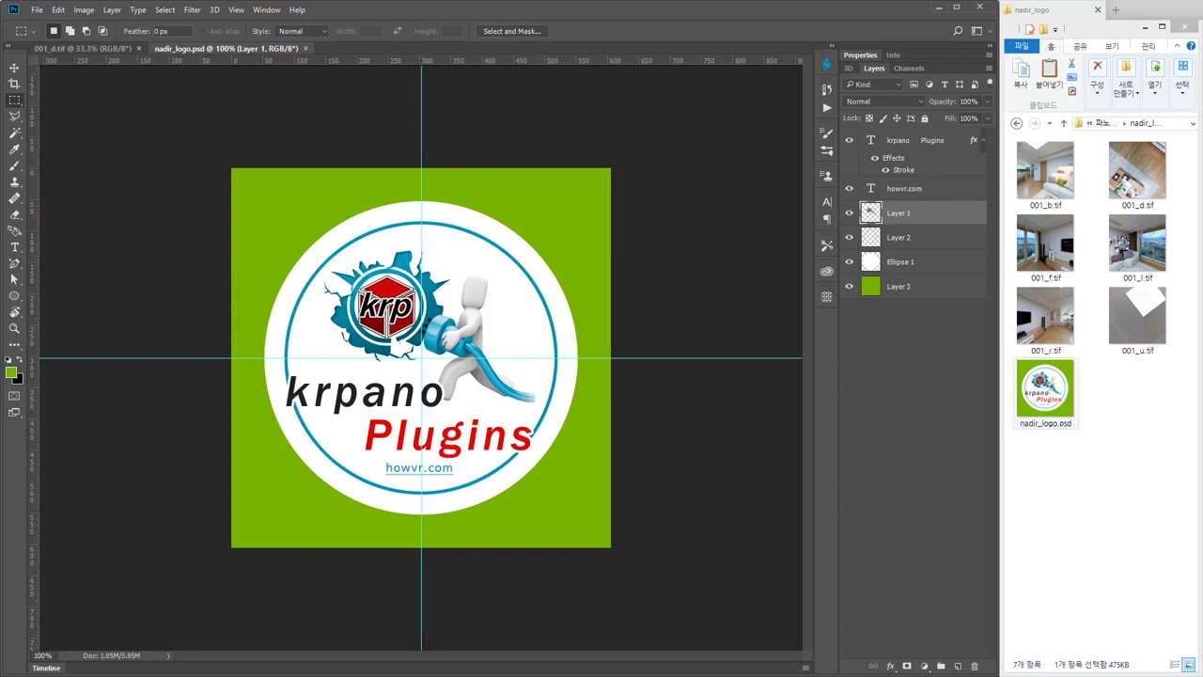
Hide the green Layer 3 in nadir_logo.psd and copy the whole visible logo into 001_d.tif as a new layer
left_click(849, 285)
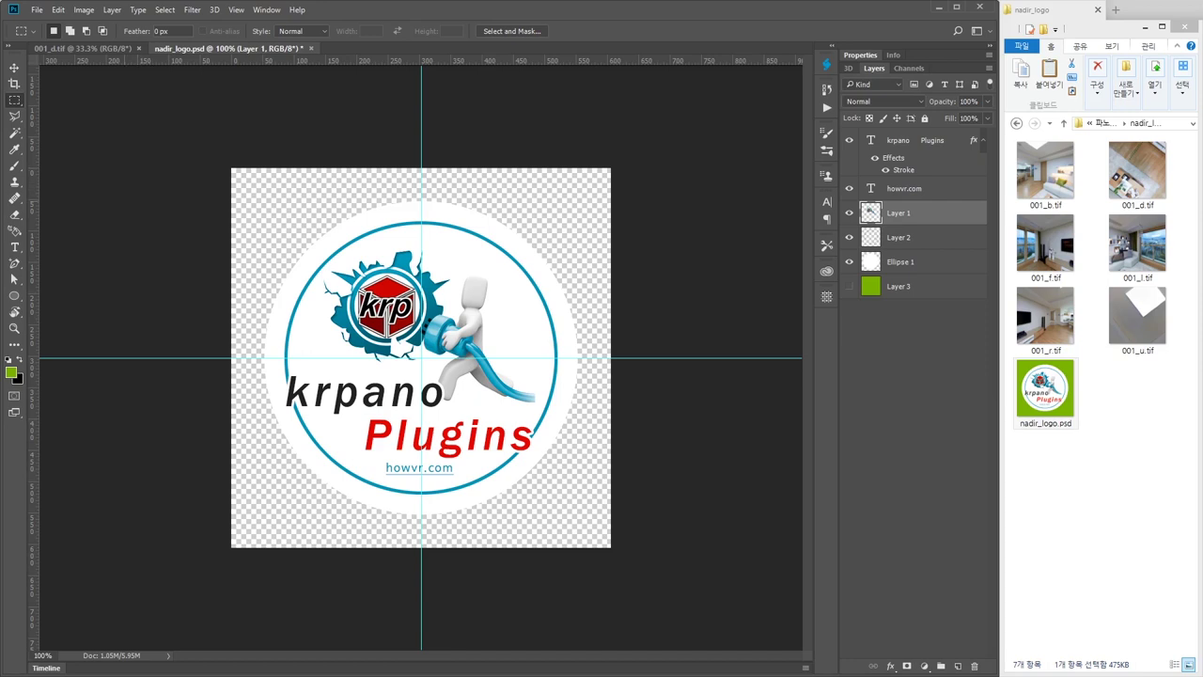
key("ctrl+a")
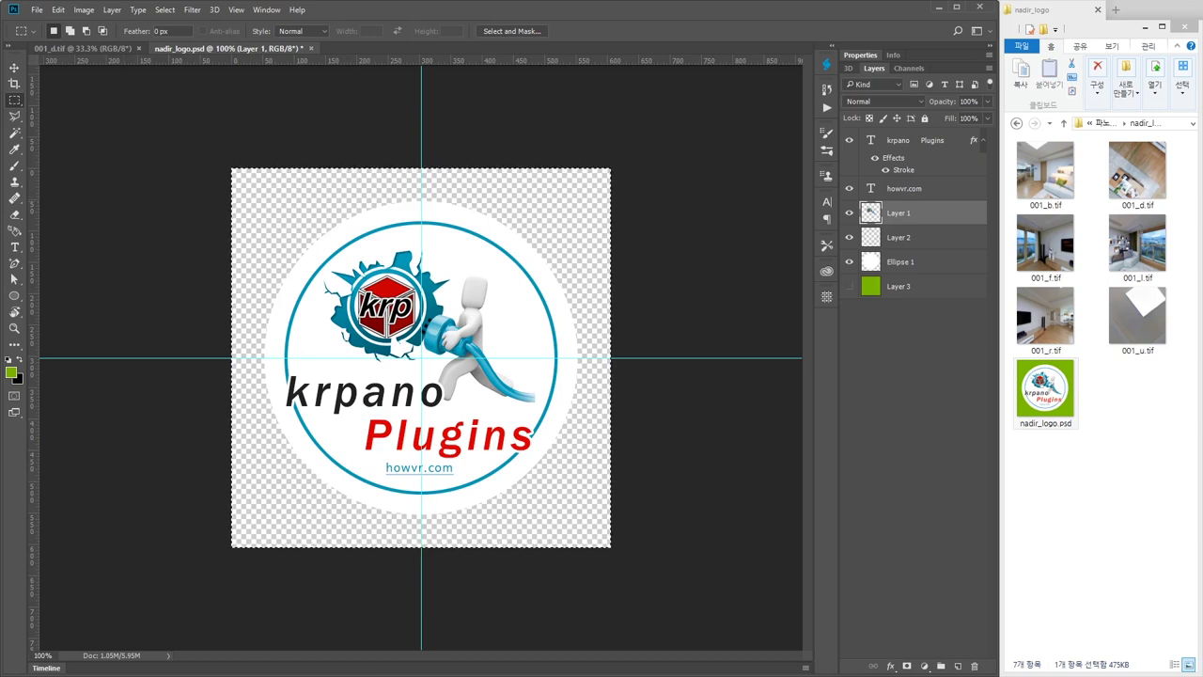
left_click(83, 48)
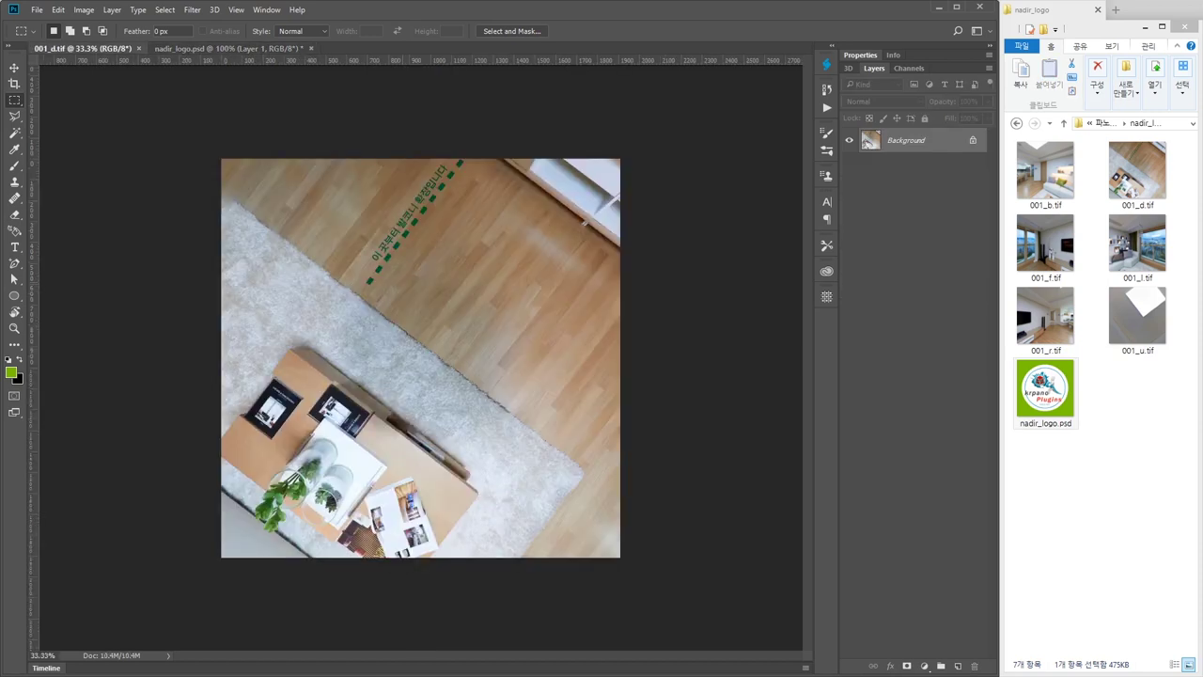
key("ctrl+v")
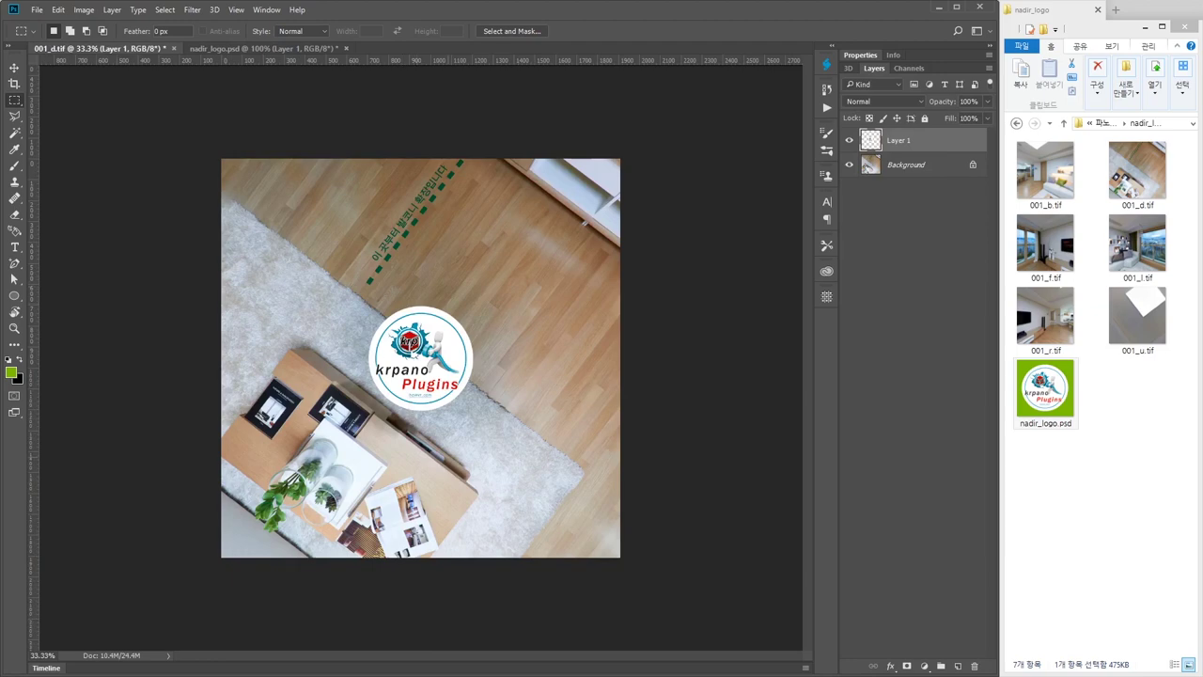
Fill the Background layer of 001_d.tif with the black background colour and flatten the image
left_click(906, 165)
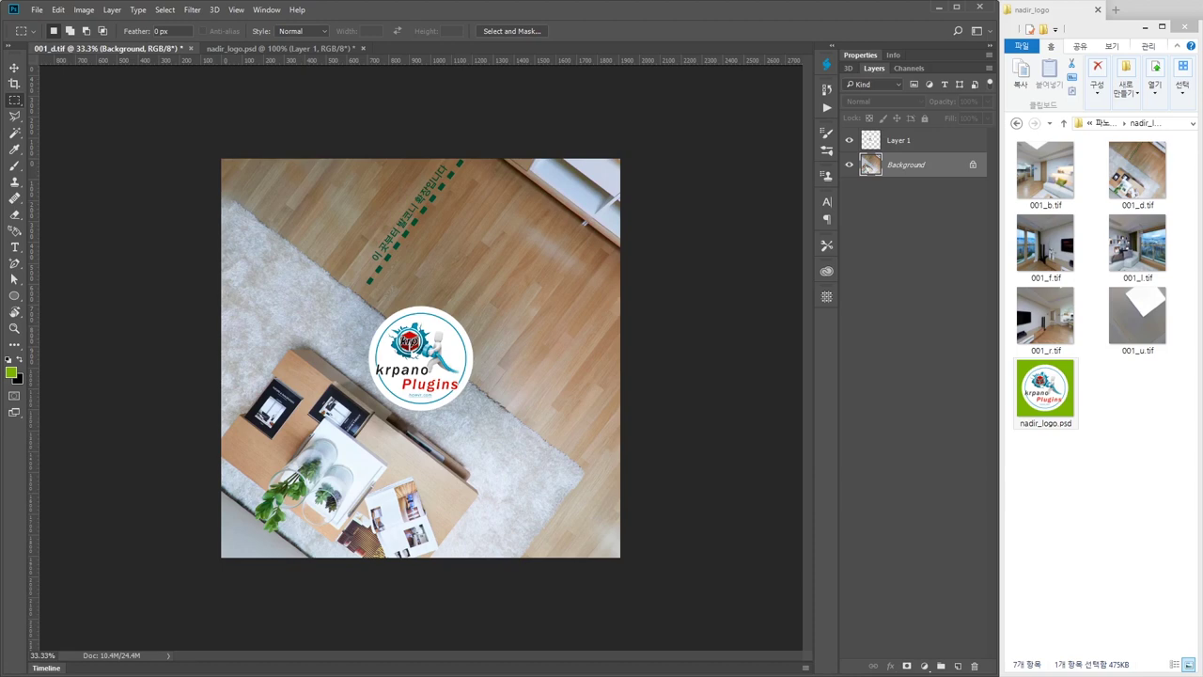
key("ctrl+BackSpace")
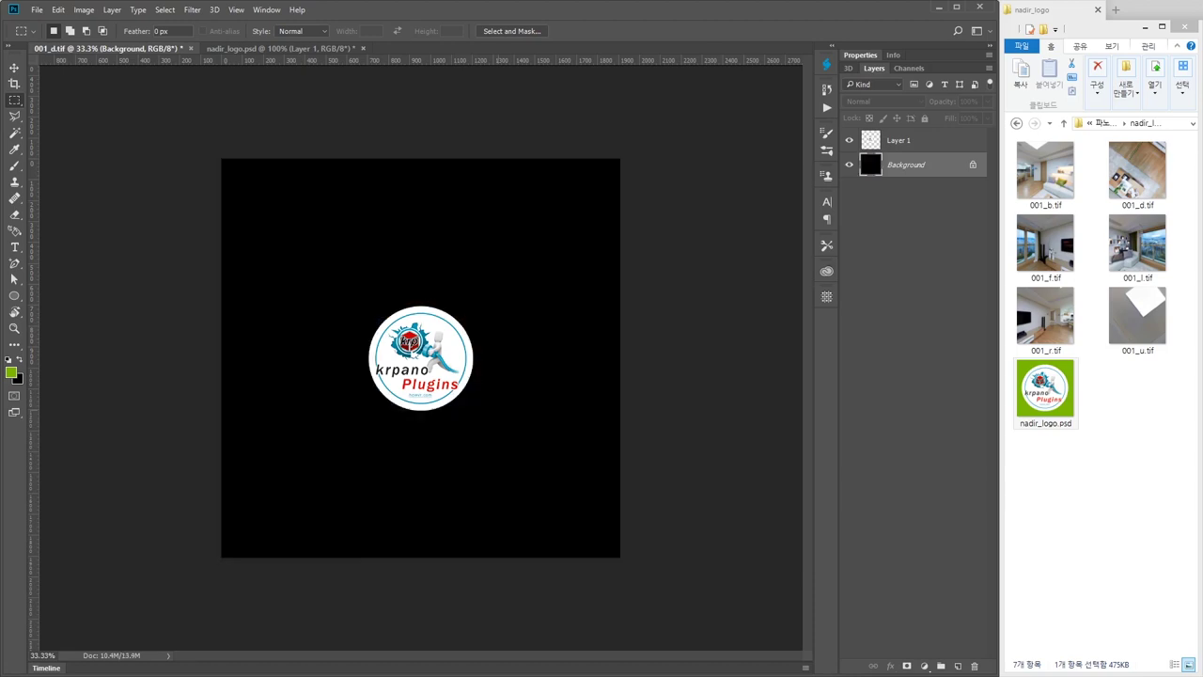
left_click(926, 140)
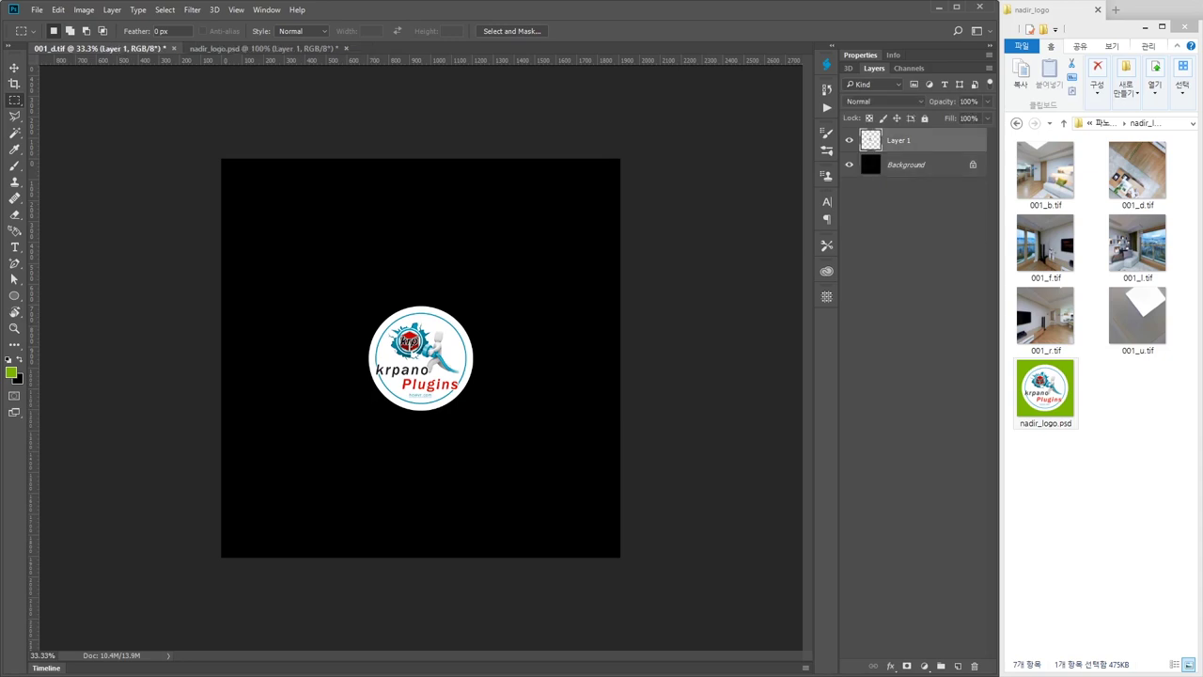
left_click(989, 68)
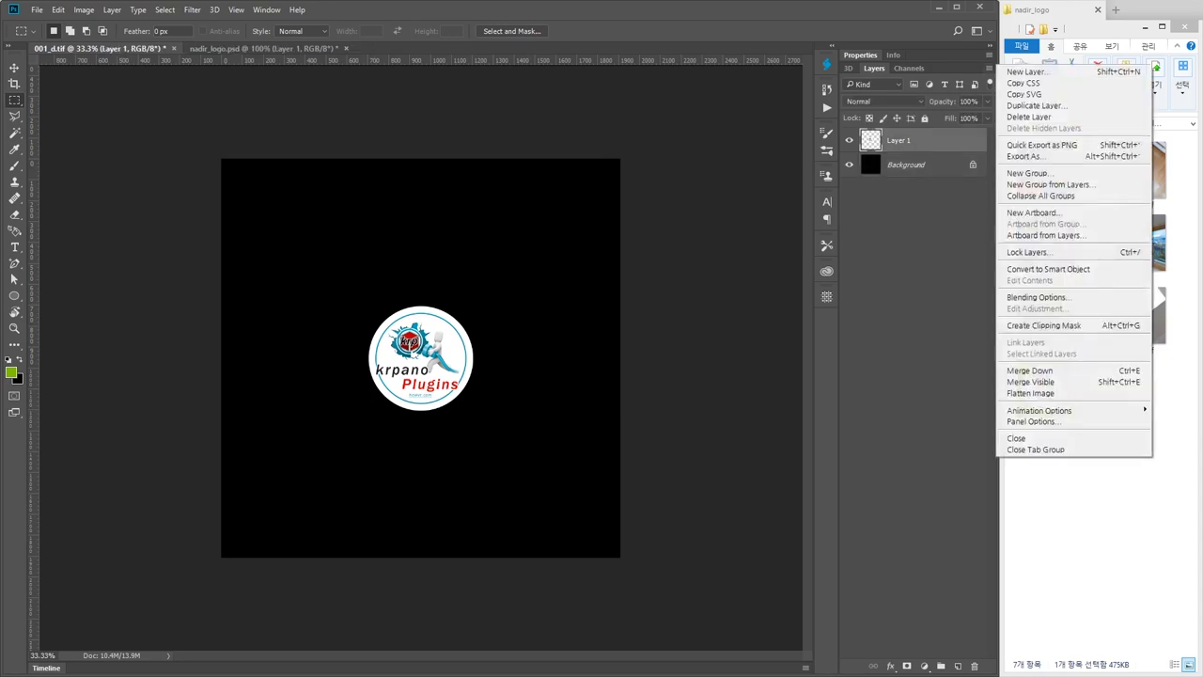
left_click(1030, 393)
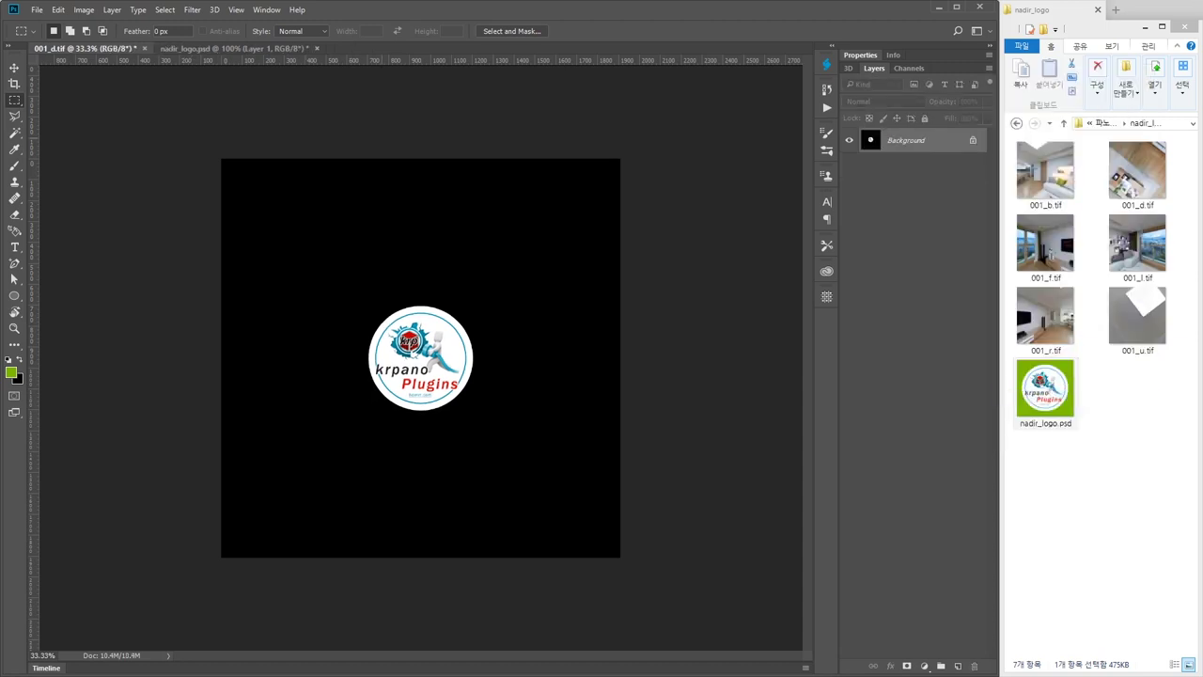
Save 001_d.tif and close nadir_logo.psd without saving its changes
left_click(36, 9)
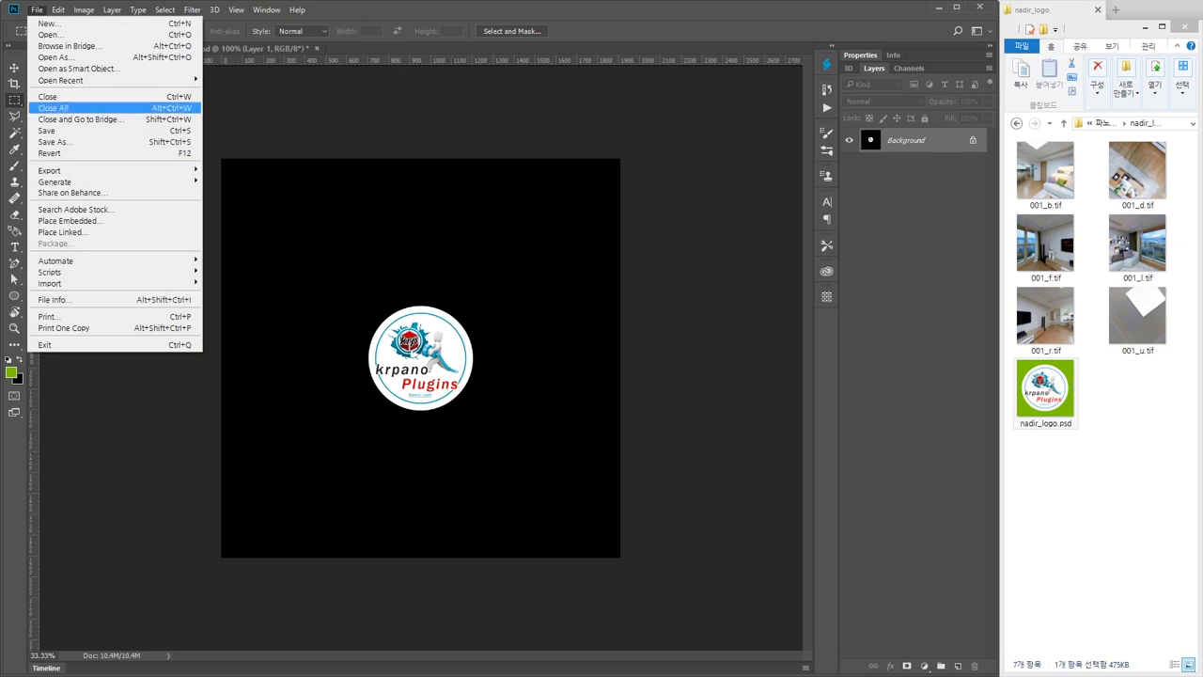
left_click(47, 130)
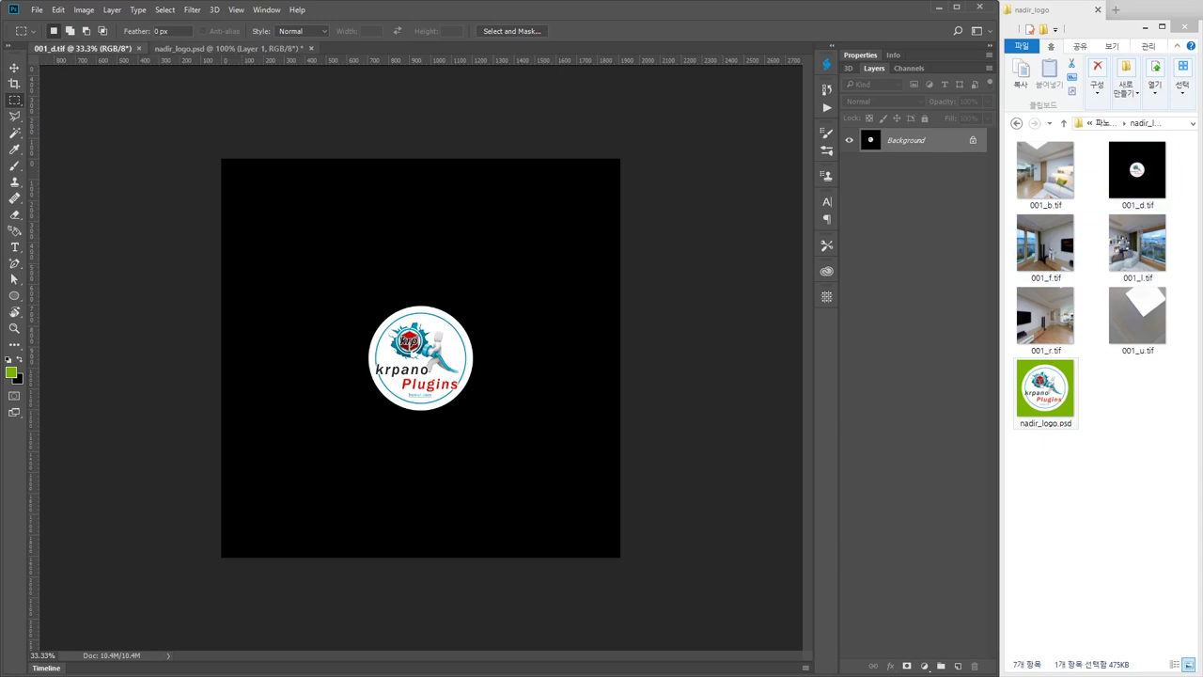
left_click(272, 48)
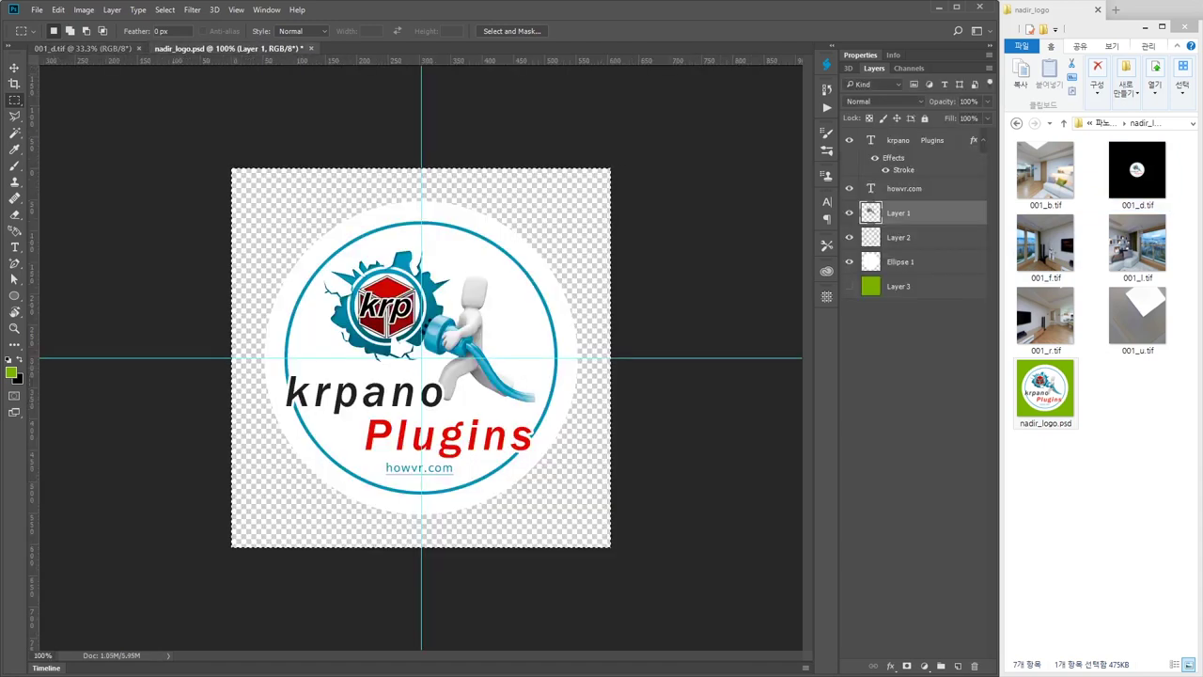
key("ctrl+w")
left_click(603, 253)
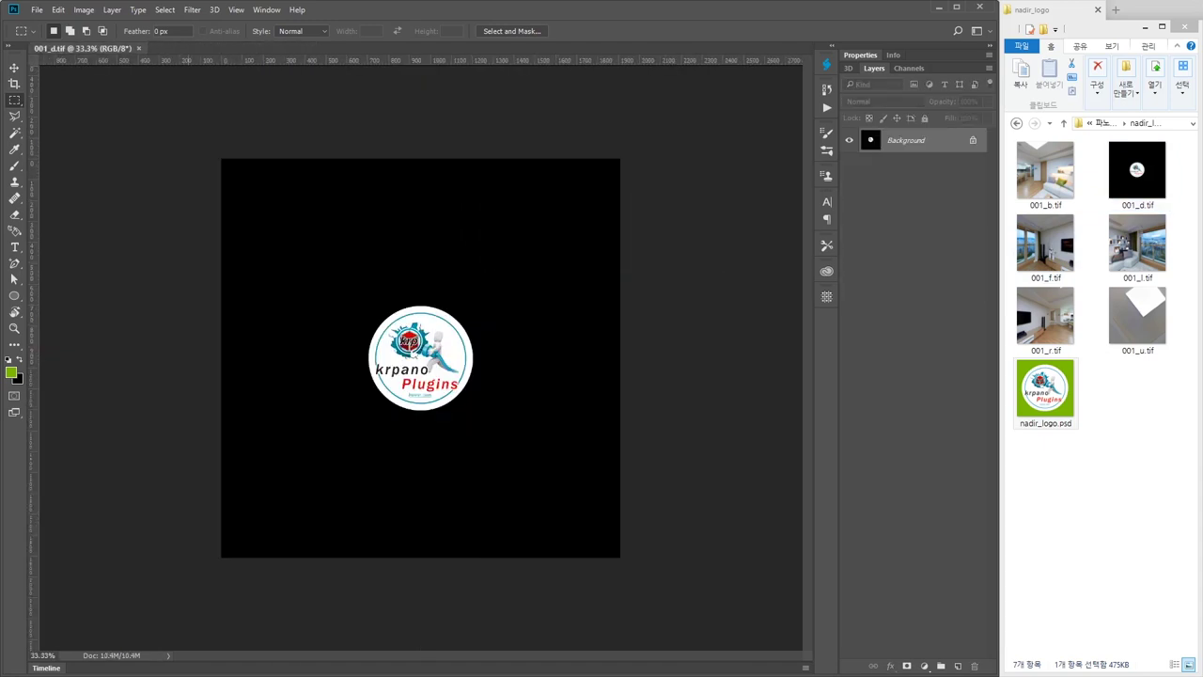
Close the saved 001_d.tif document
key("ctrl+w")
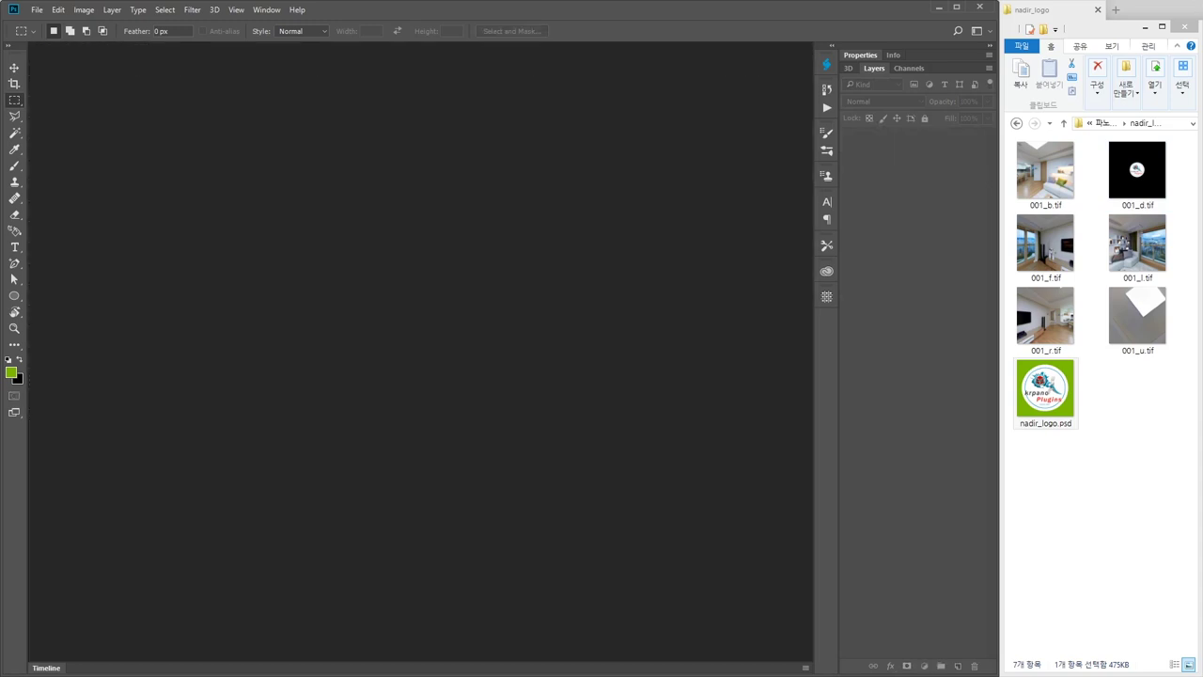
left_click(1045, 172)
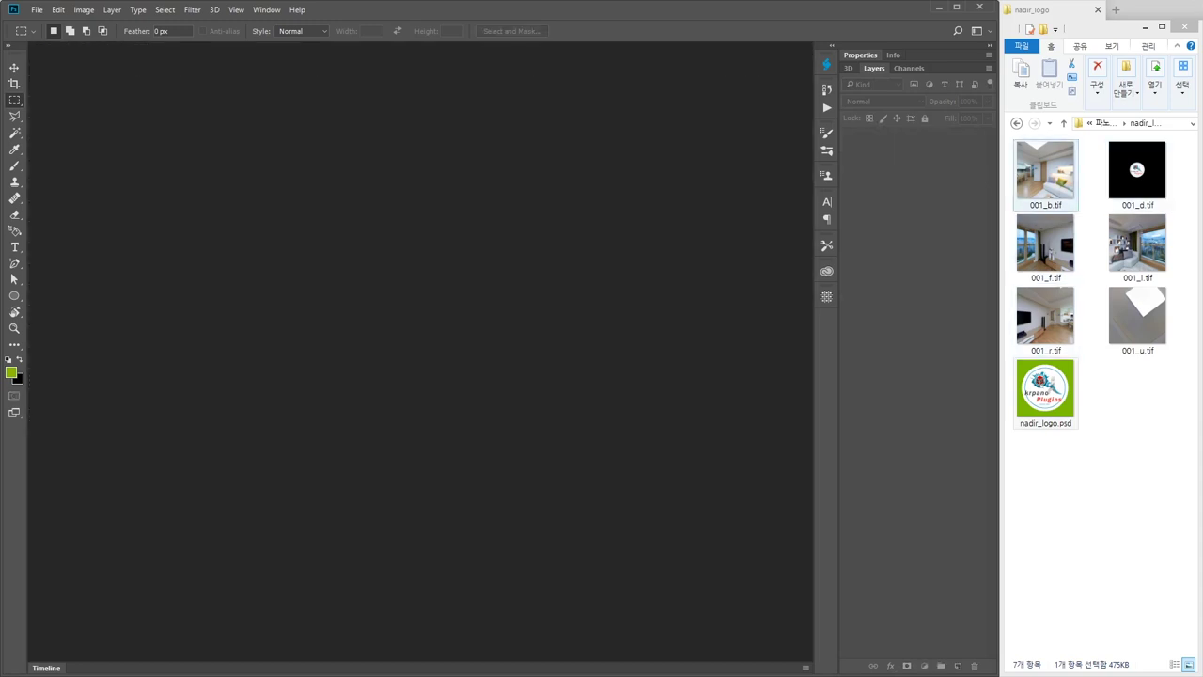
left_click(1138, 172)
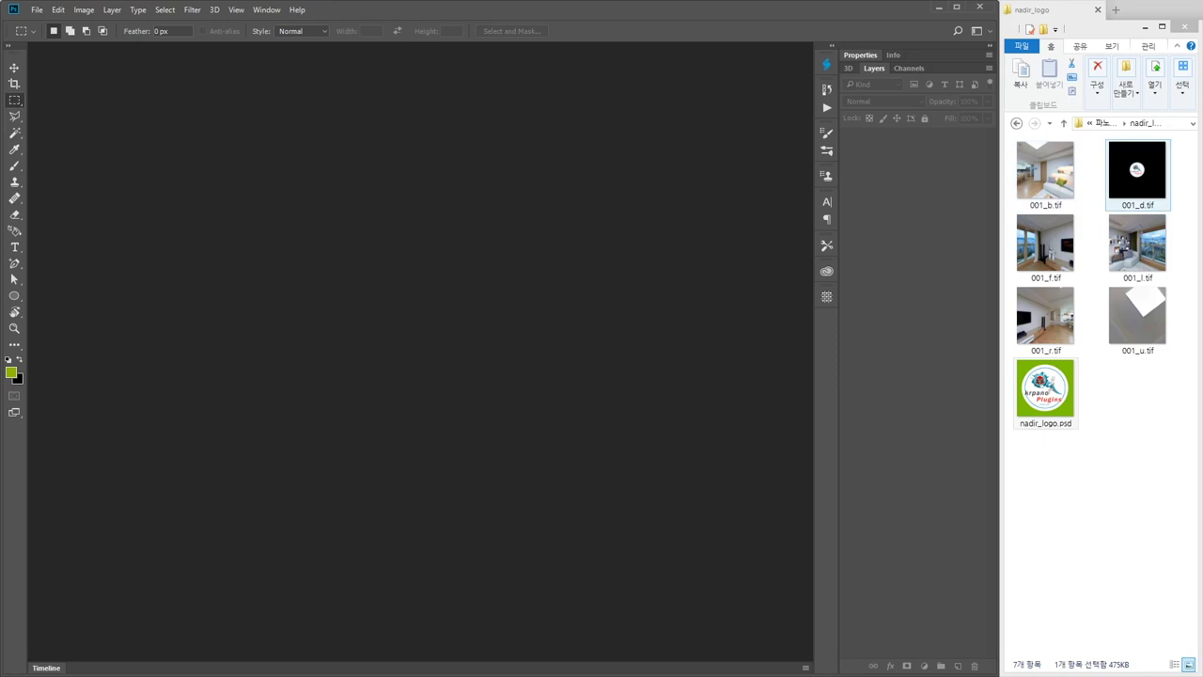
left_click(1045, 172)
left_click(1137, 172)
left_click(1137, 316)
left_click(1045, 317)
left_click(1045, 244)
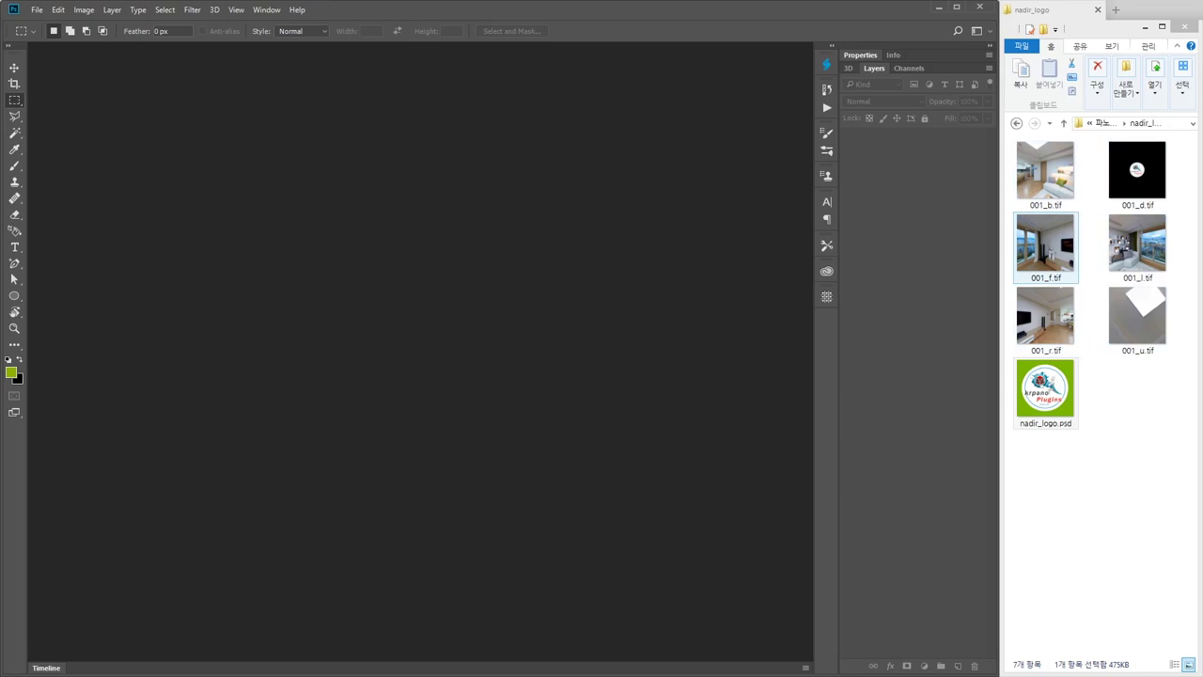
left_click(1045, 317)
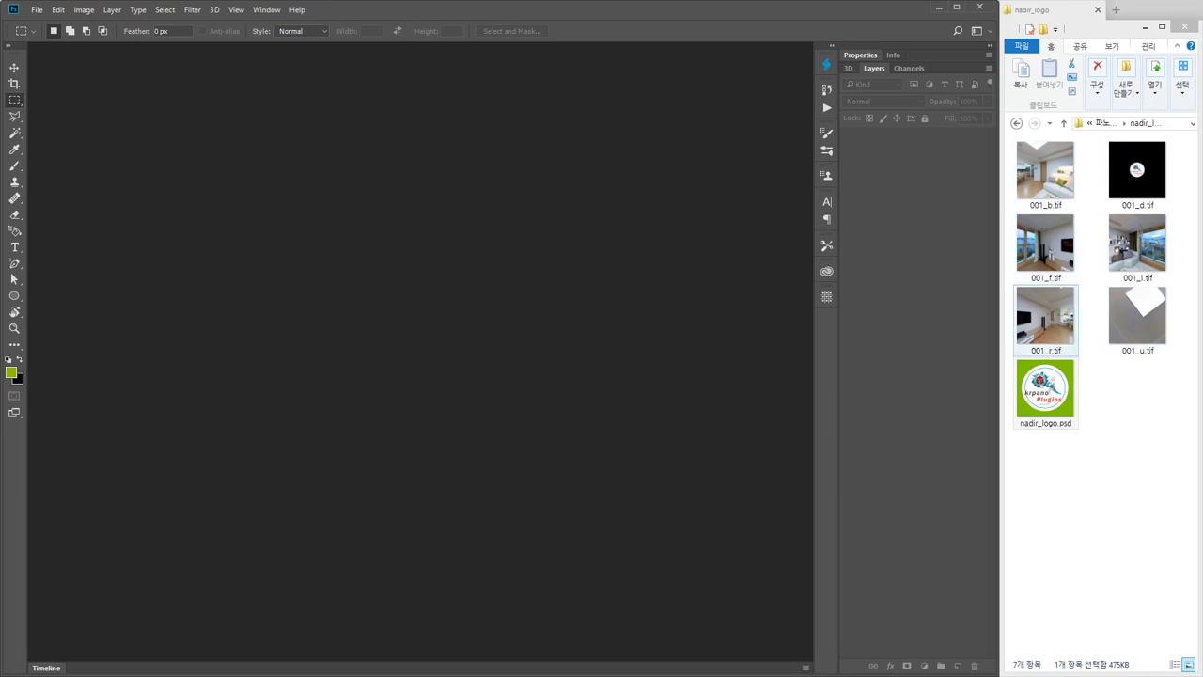
left_click(1045, 389)
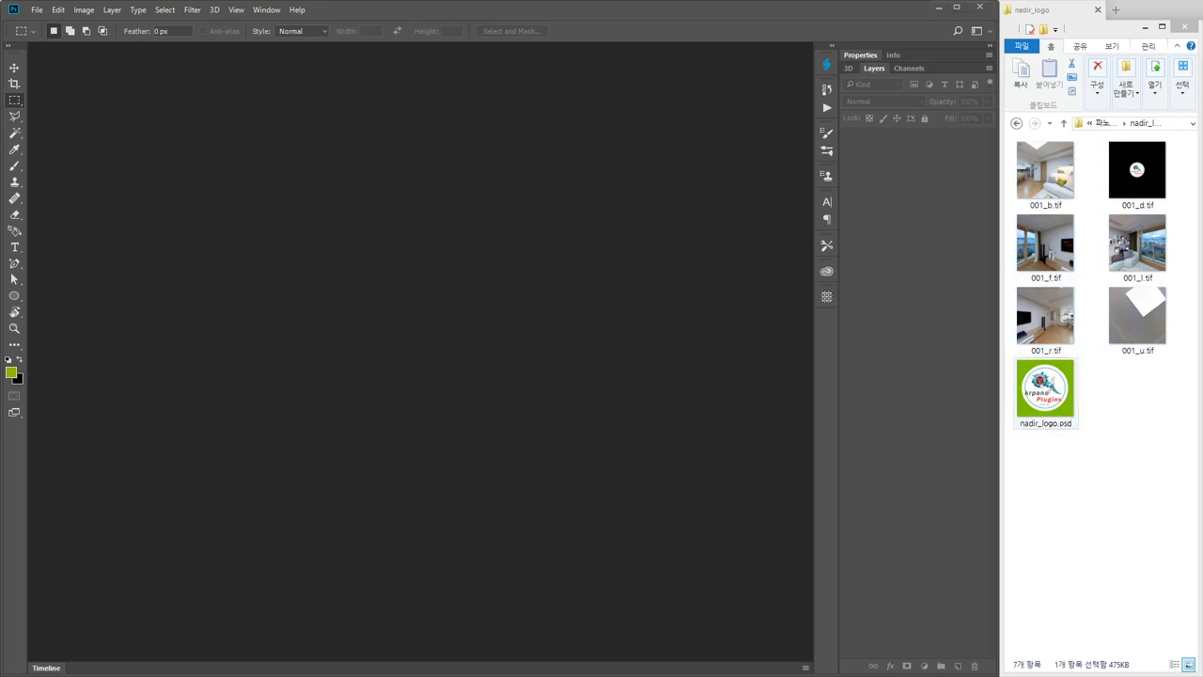
Switch to krpano Tools and convert the six cube faces 001_b.tif to 001_u.tif into a spherical panorama with the Convert Tool
key("alt+Tab")
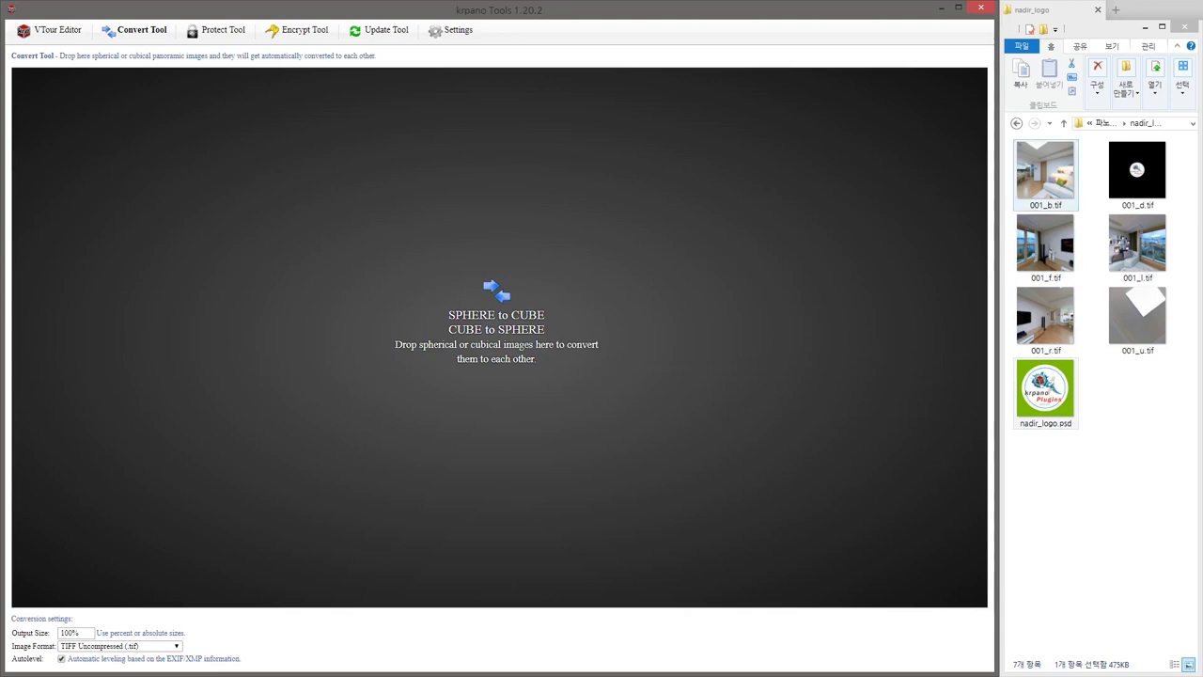
left_click(1045, 175)
left_click(1137, 319, "shift")
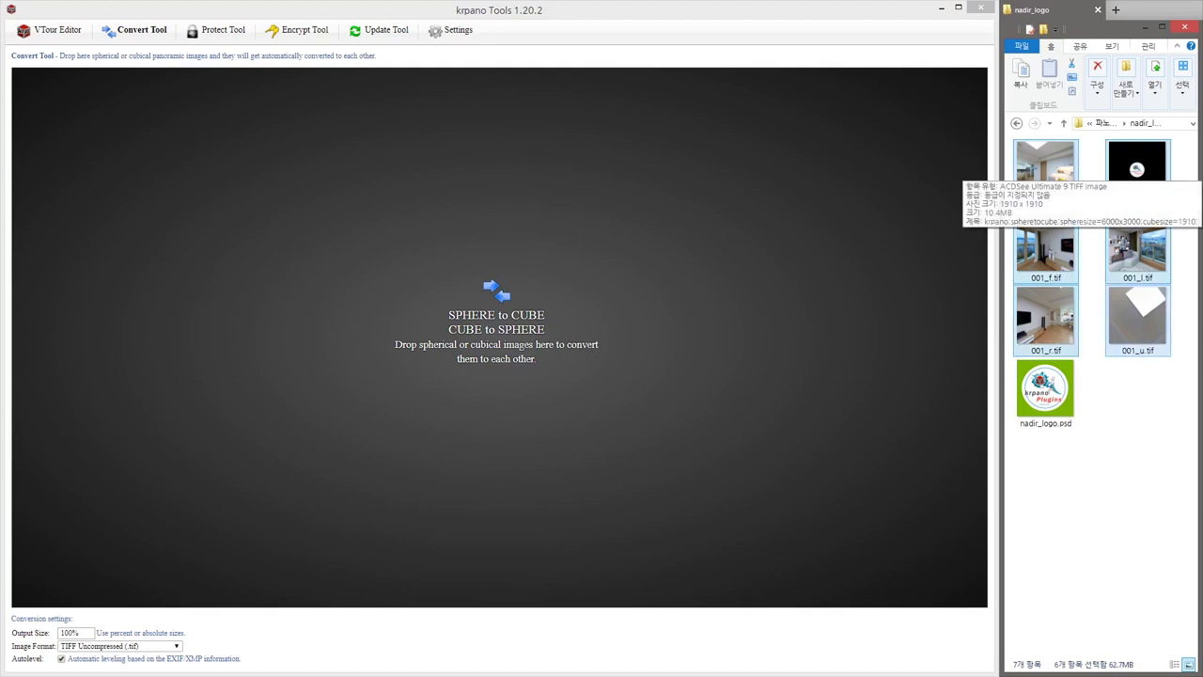
left_click_drag(1137, 174, 614, 228)
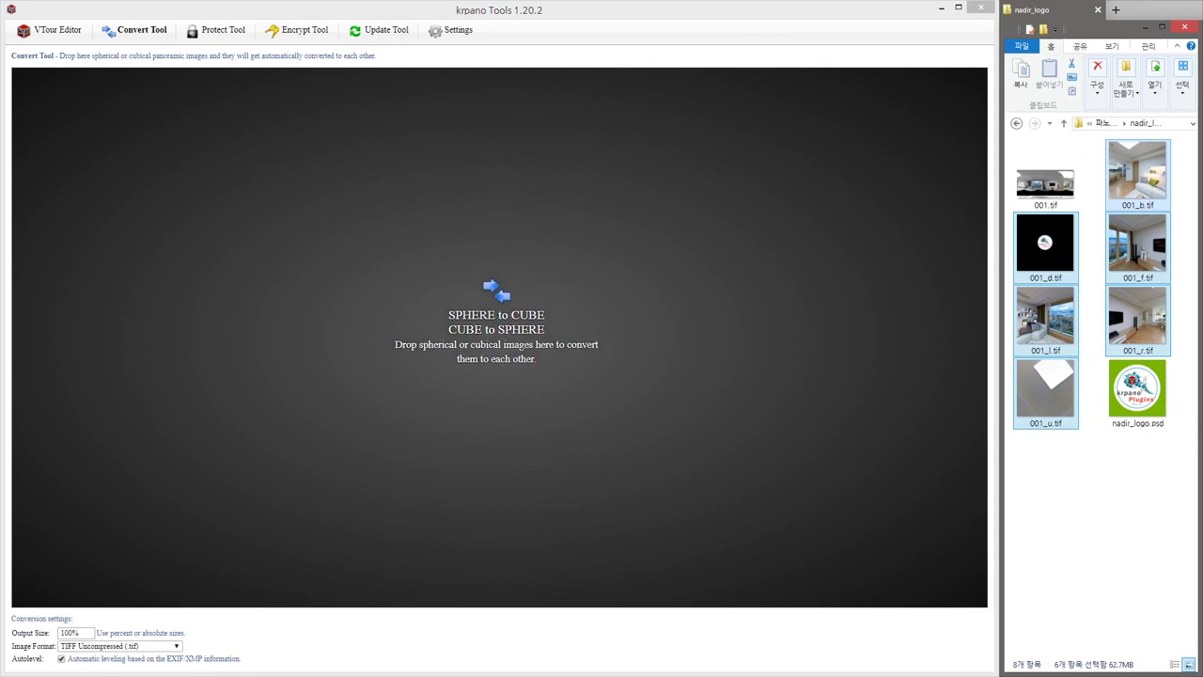
Switch to Photoshop, open the converted 001.tif and turn its Background into a regular layer named Layer 0
left_click(1045, 183)
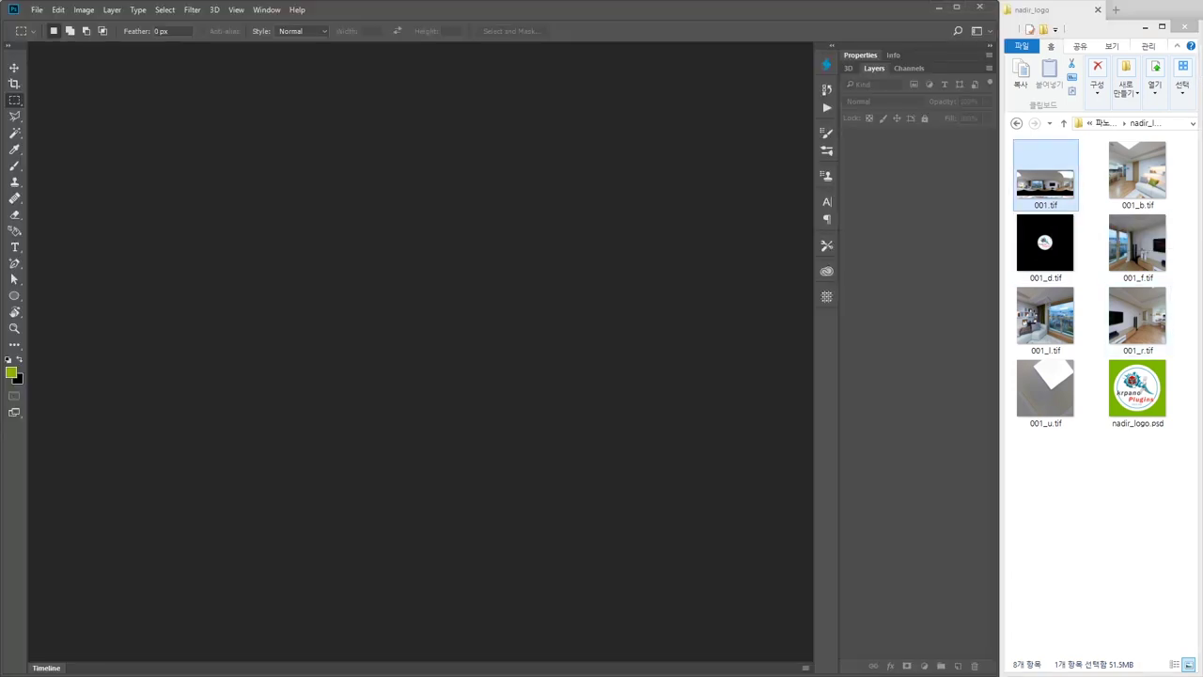
left_click_drag(1046, 173, 508, 254)
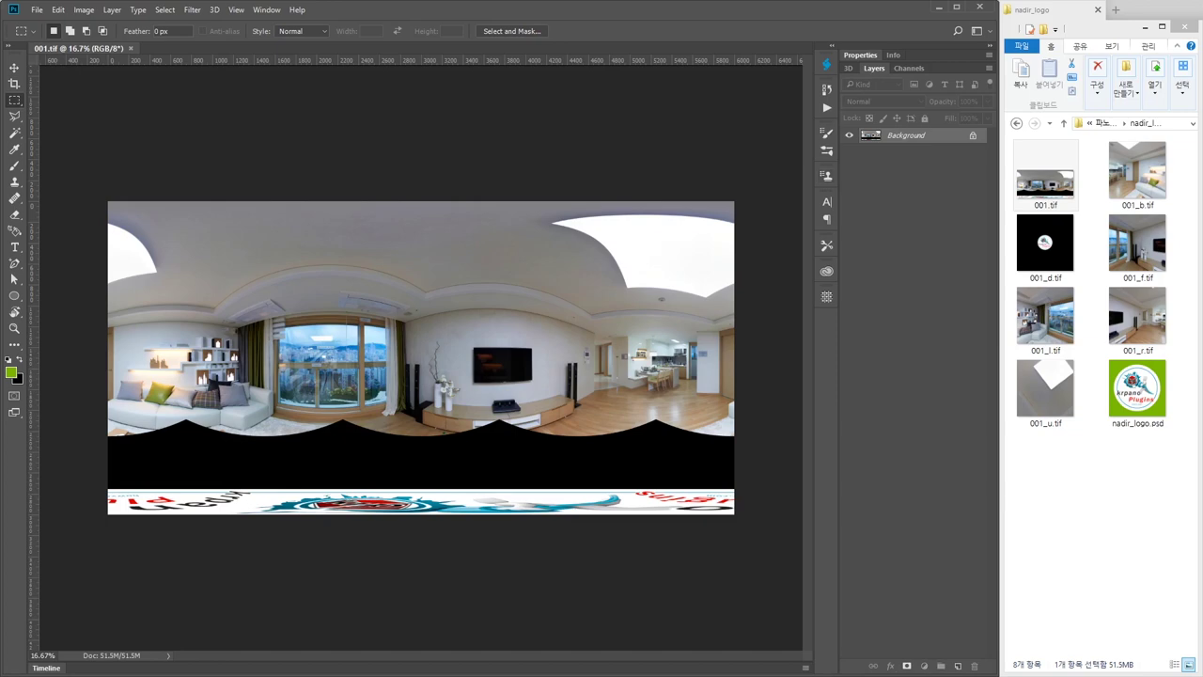
double_click(906, 136)
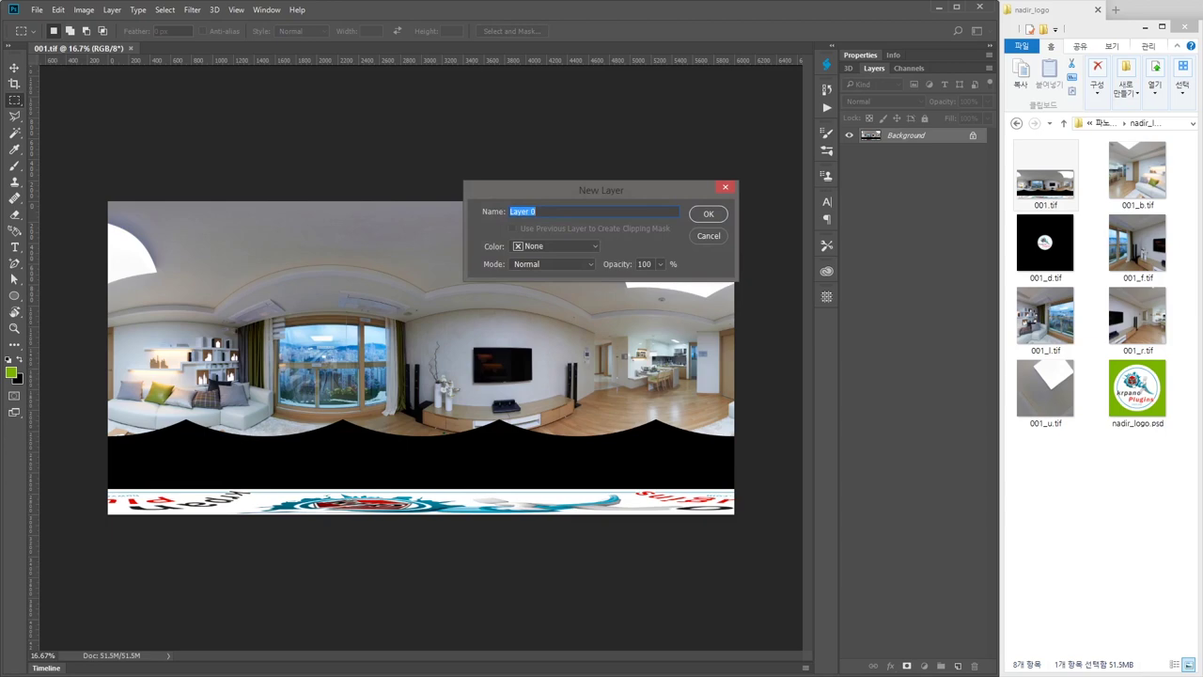
key("Return")
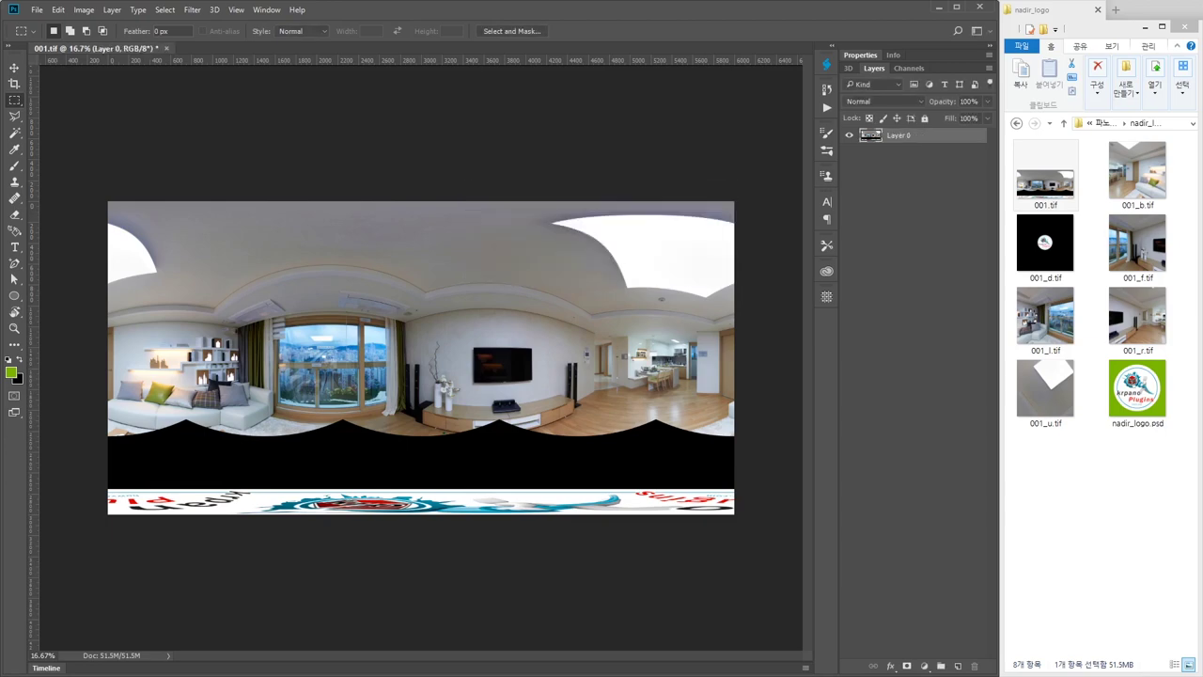
Delete the room image across the full width down into the black band and clear the selection
left_click_drag(106, 199, 785, 446)
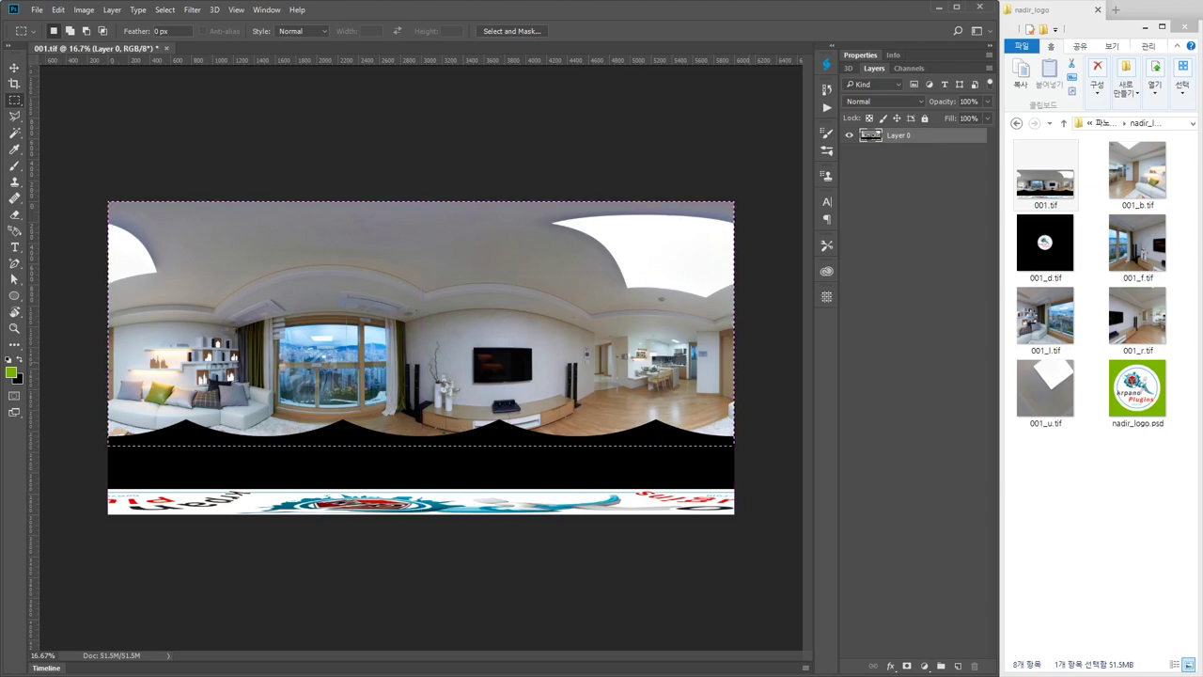
key("Delete")
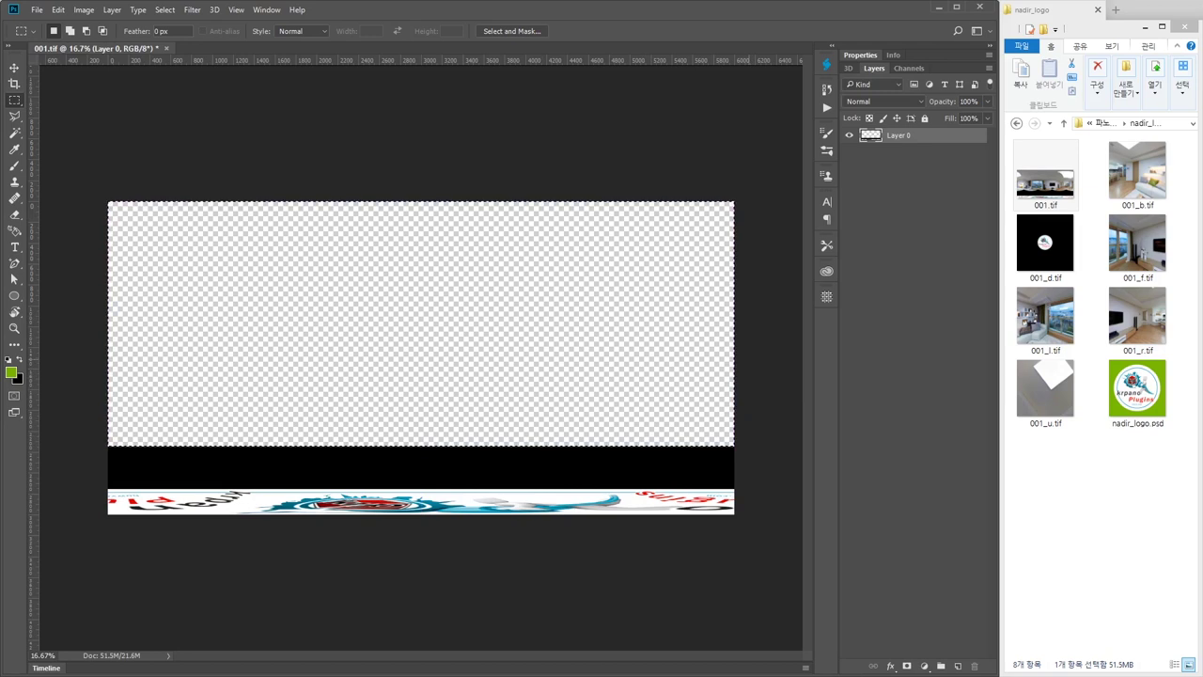
key("ctrl+d")
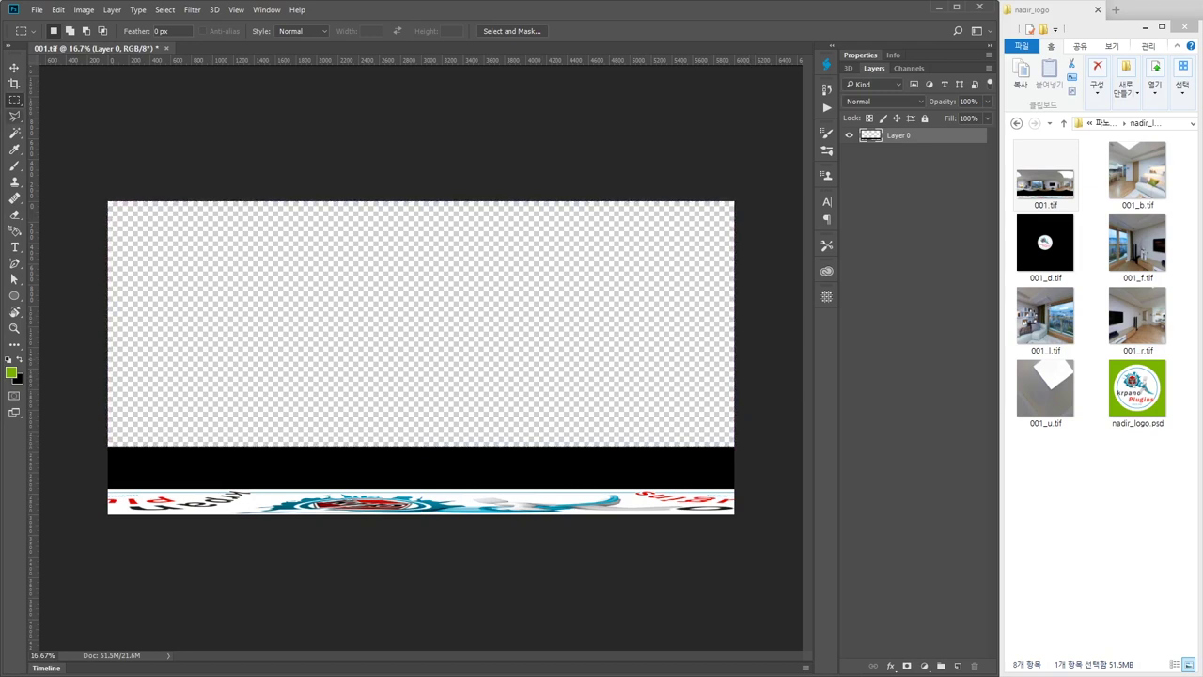
Select the remaining black band above the logo strip using the Magic Wand with Contiguous enabled, and delete it
left_click(14, 133)
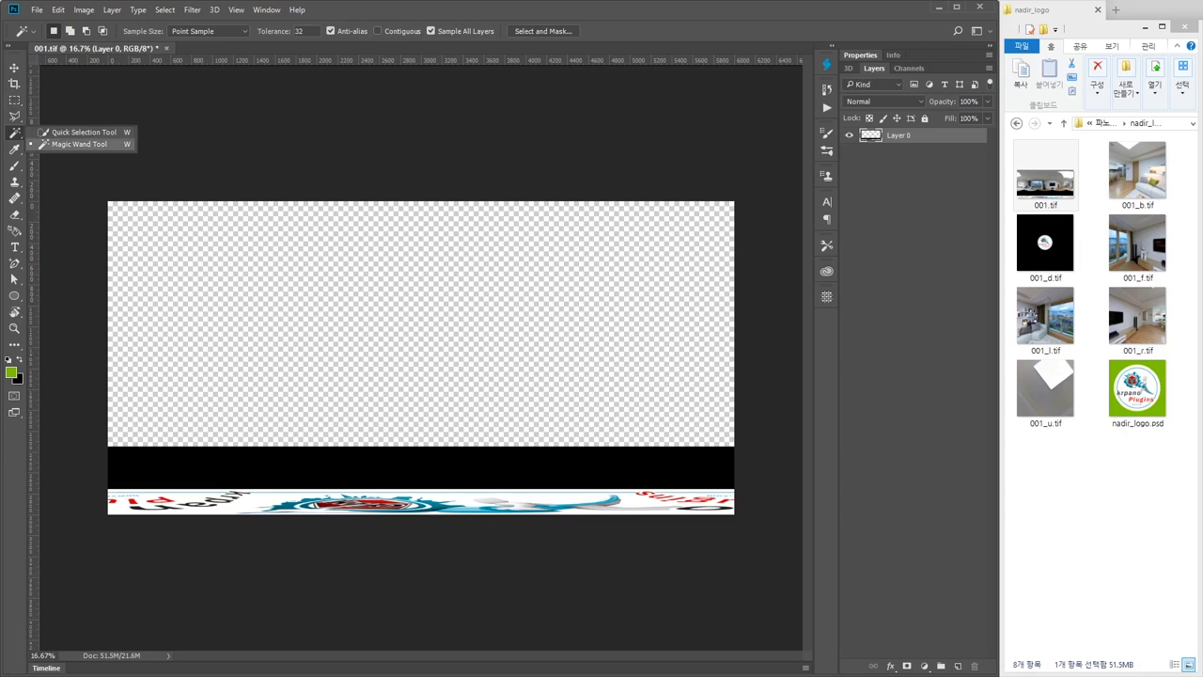
left_click(79, 144)
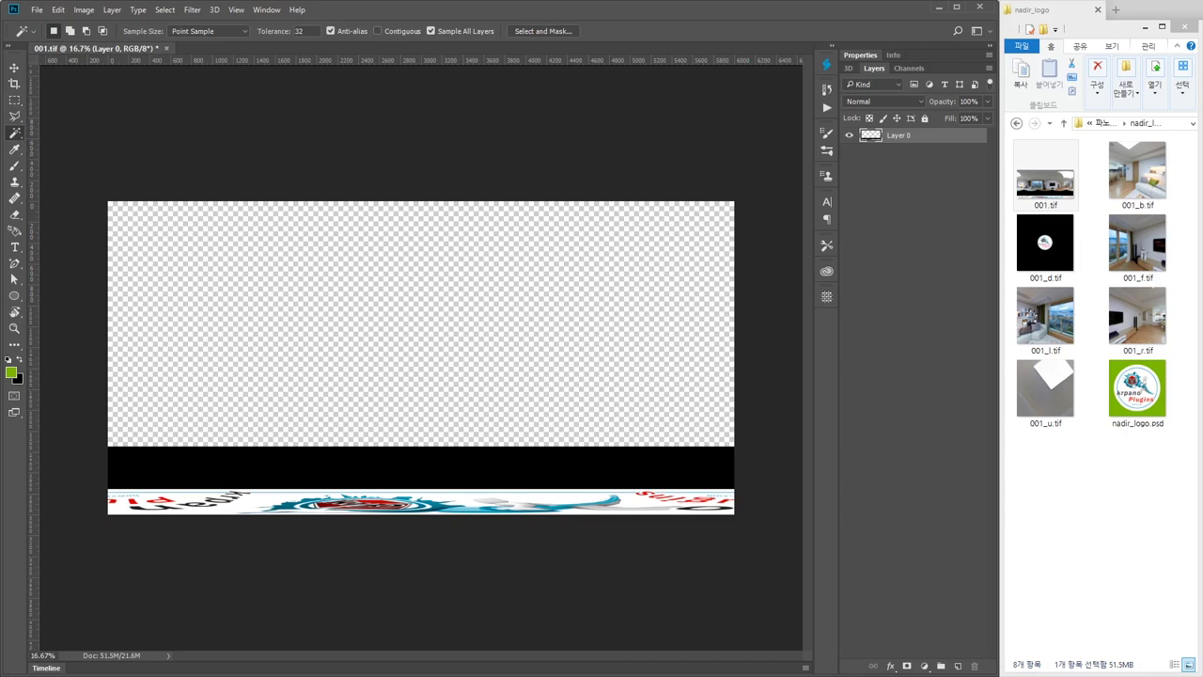
left_click(230, 463)
left_click(377, 31)
key("Delete")
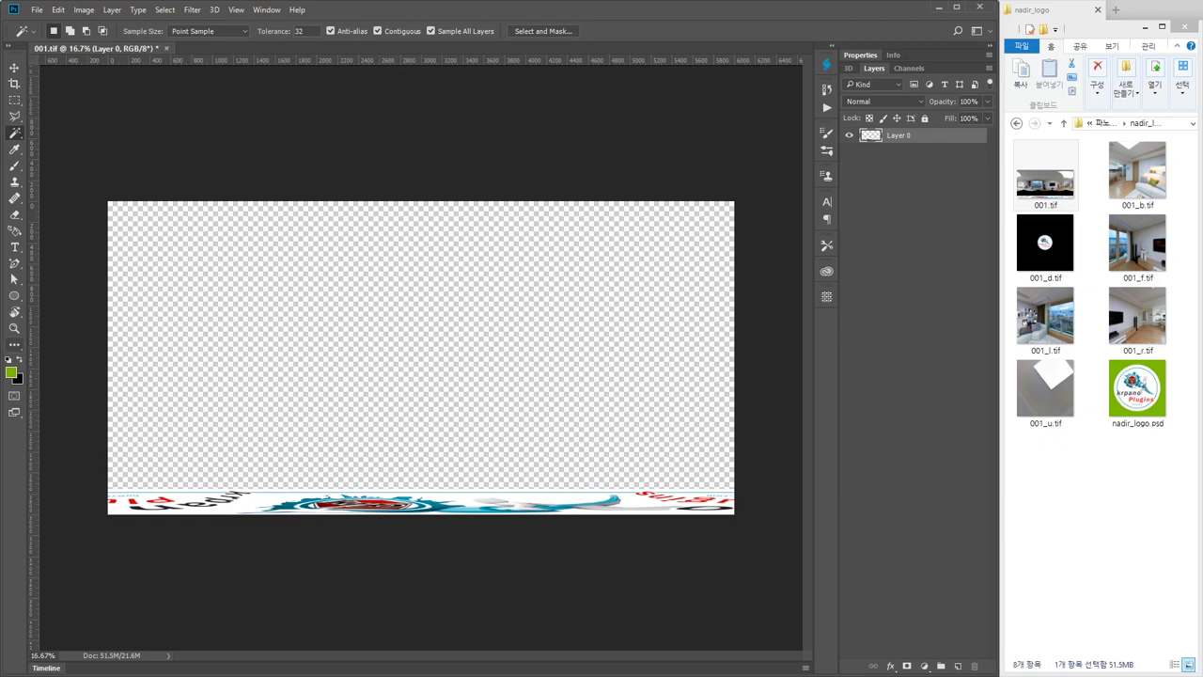
Select the whole canvas of 001.tif and define it as a pattern named 6000
double_click(14, 328)
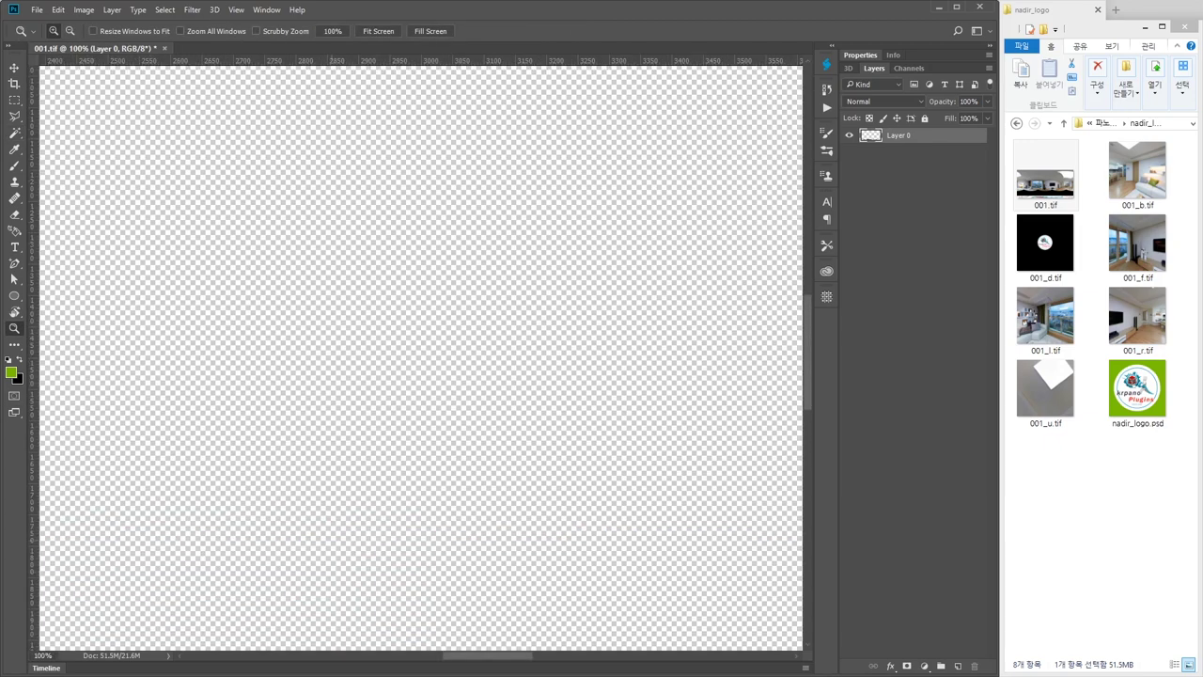
left_click_drag(328, 565, 438, 243)
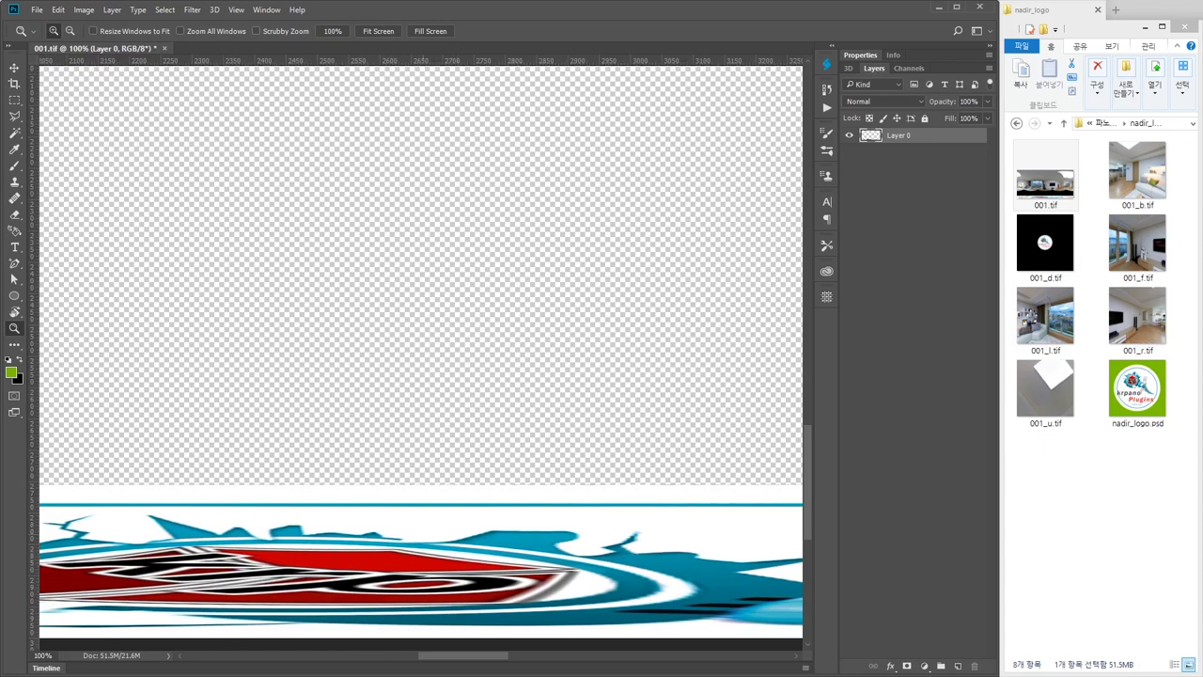
key("ctrl+0")
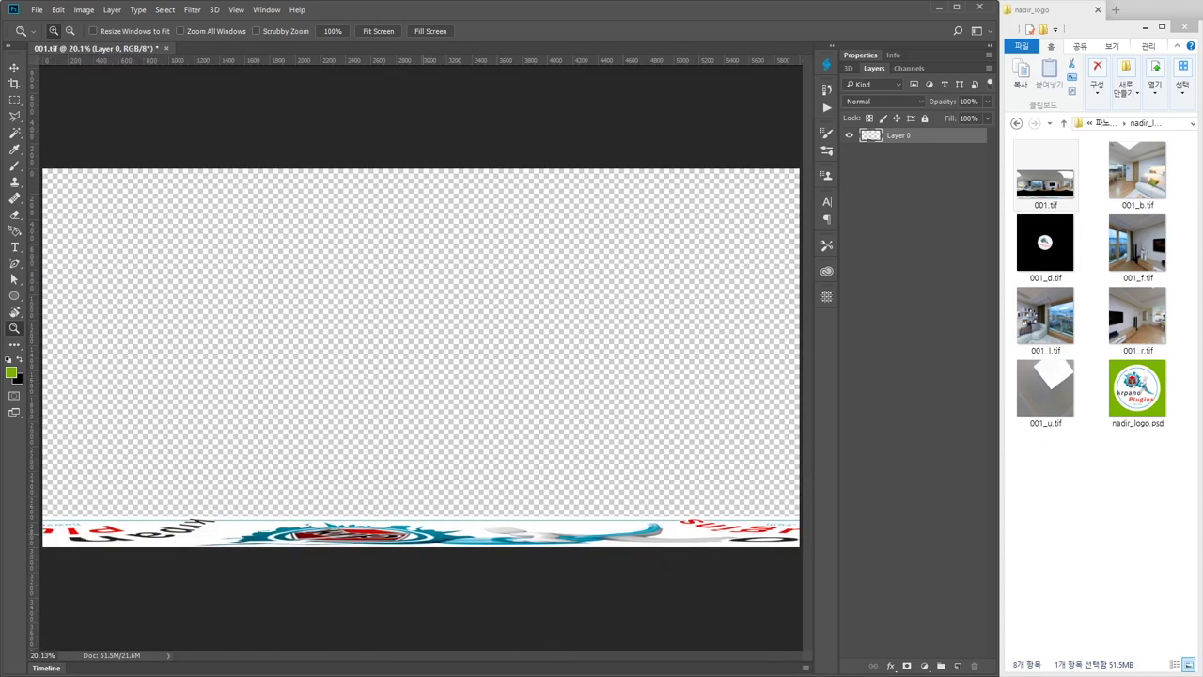
scroll(420, 358, "down", 1)
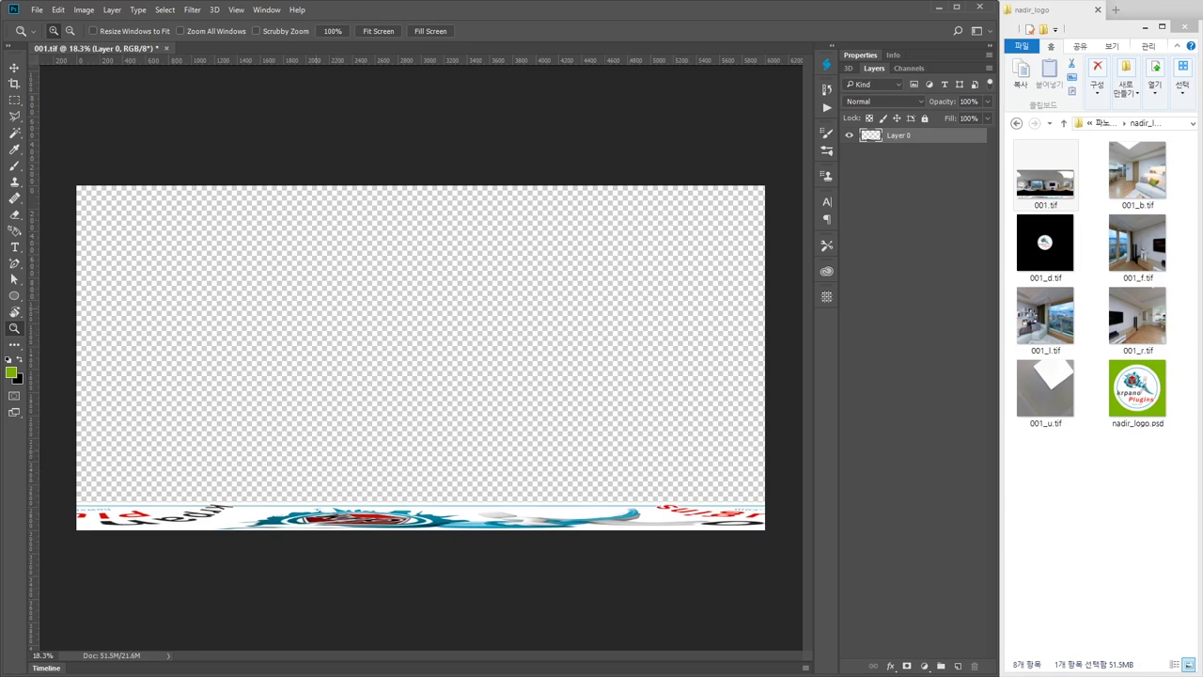
key("ctrl+a")
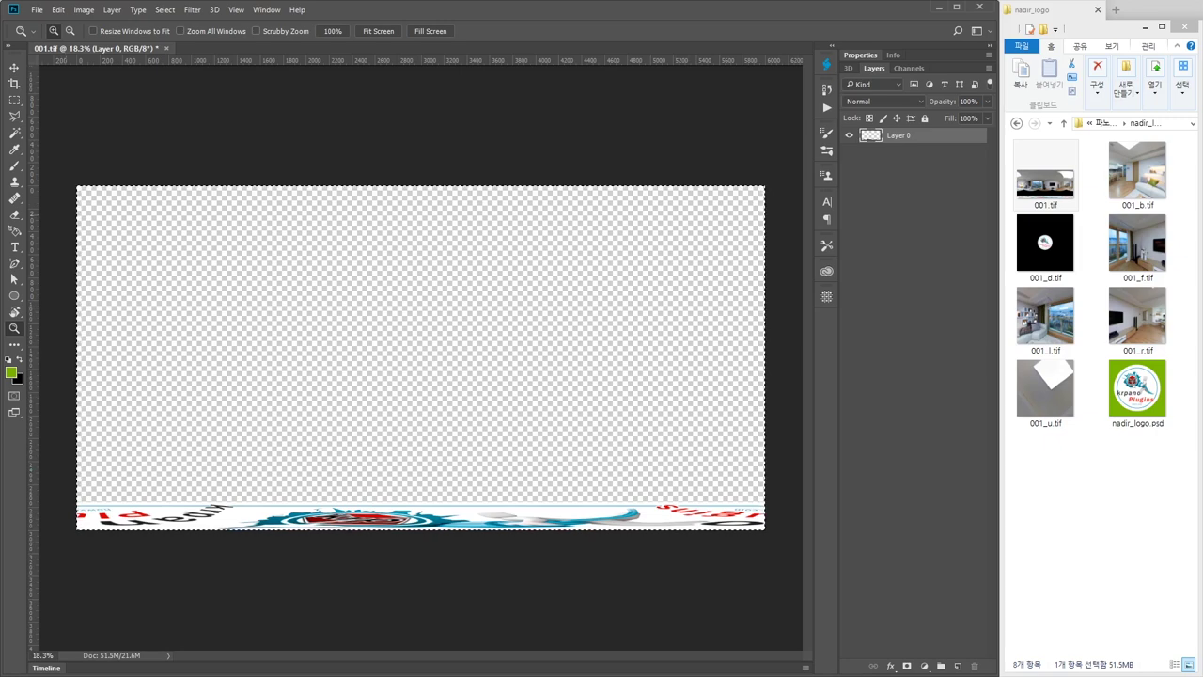
key("alt+e")
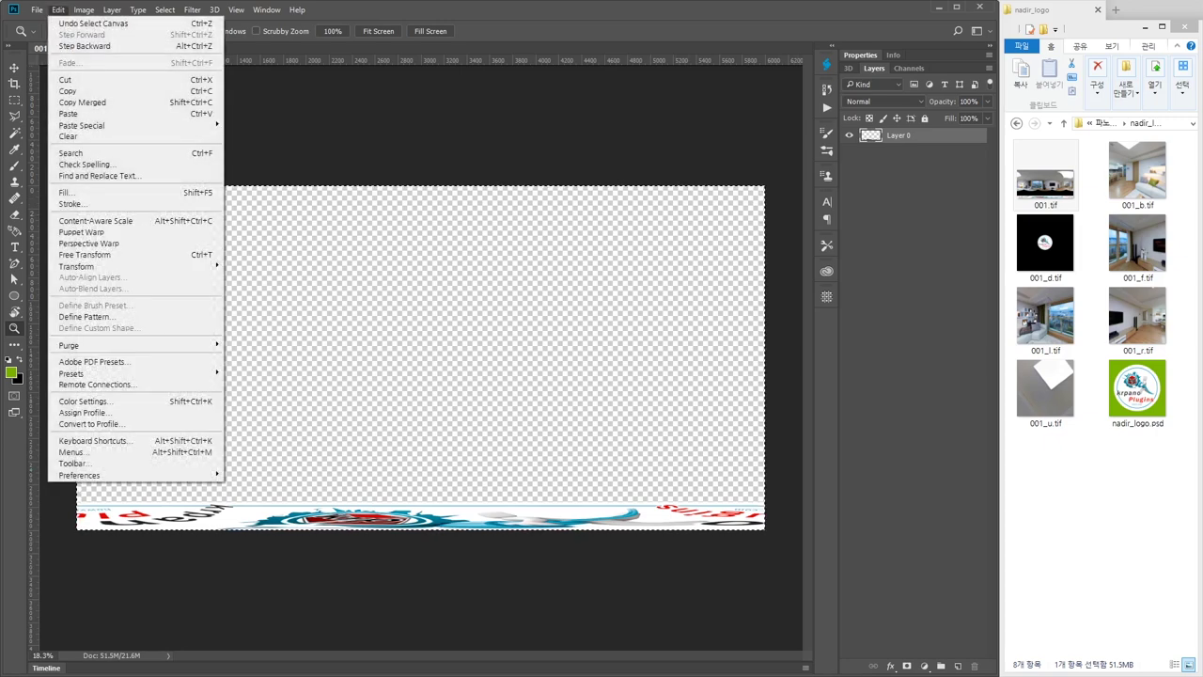
key("Down")
key("Down")
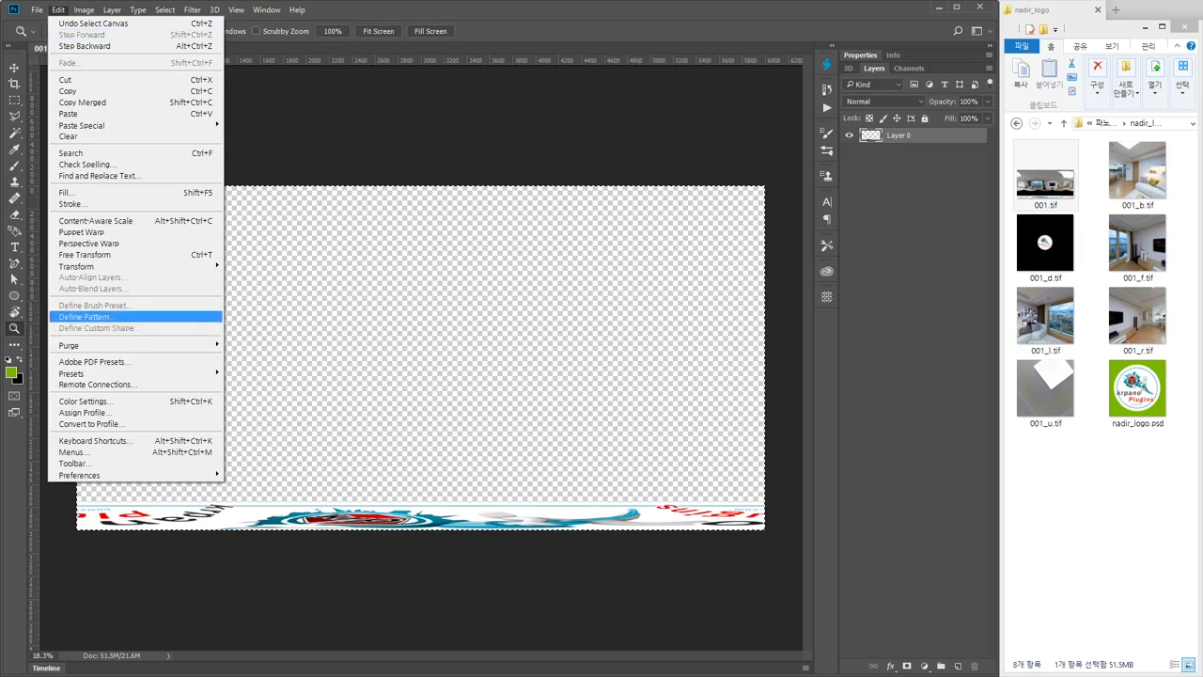
key("Return")
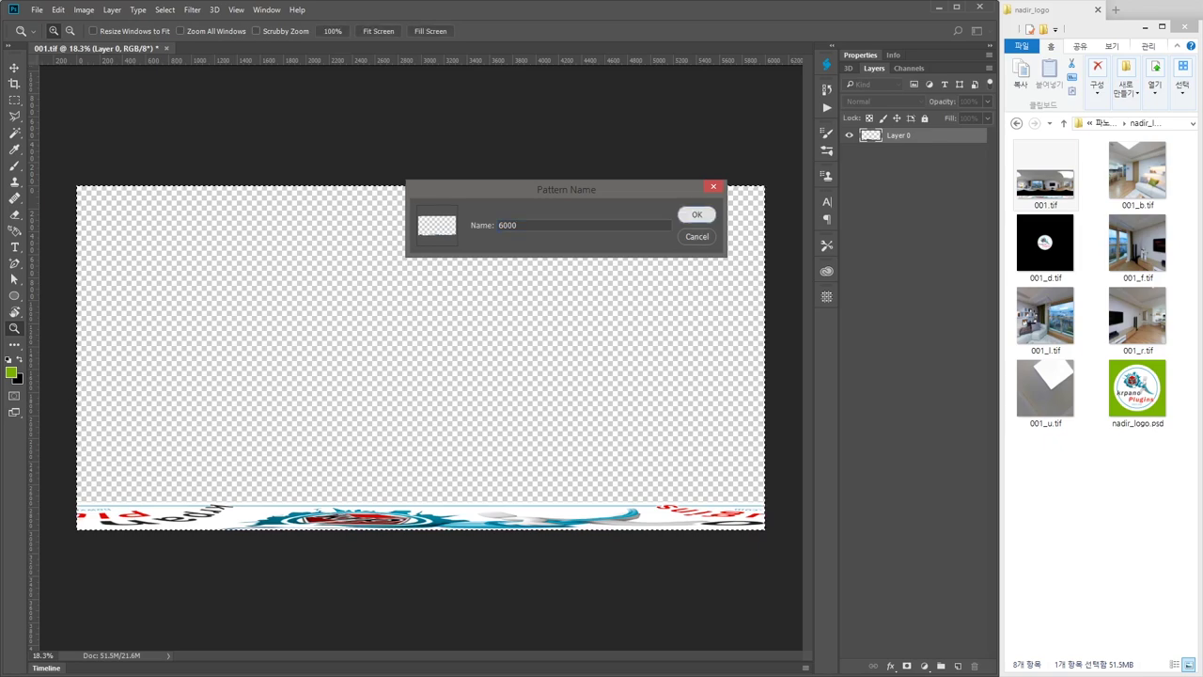
left_click(685, 214)
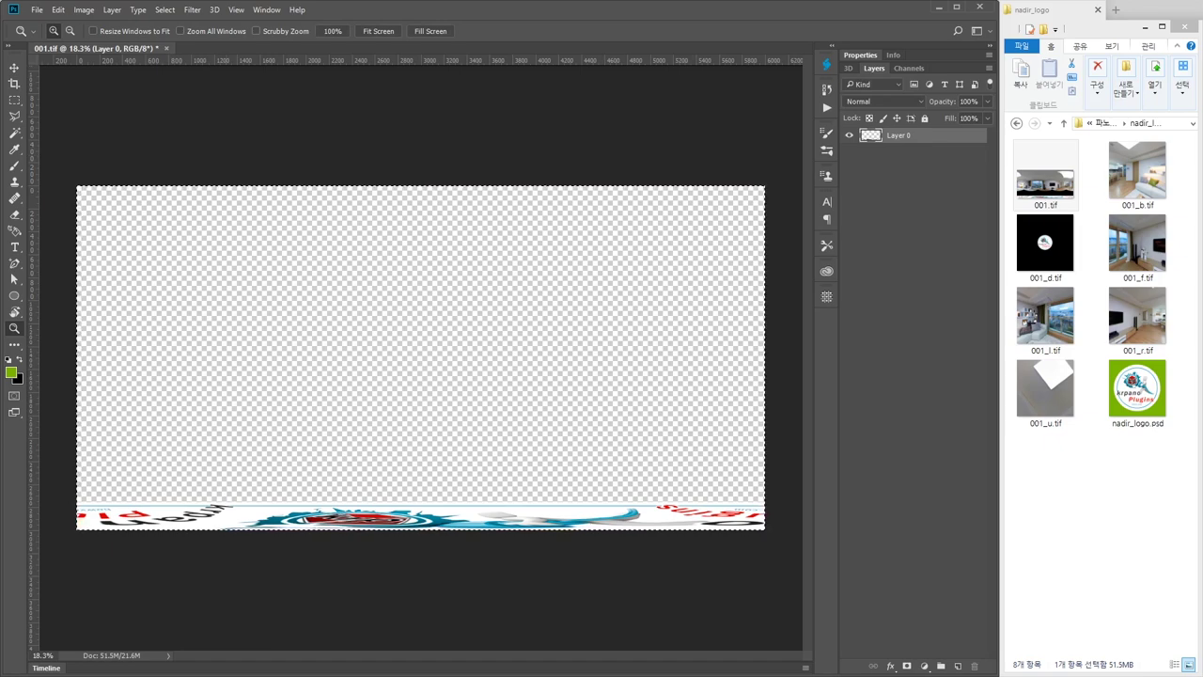
Close 001.tif without saving its changes and open 001.jpg from the parent panorama folder
key("ctrl+w")
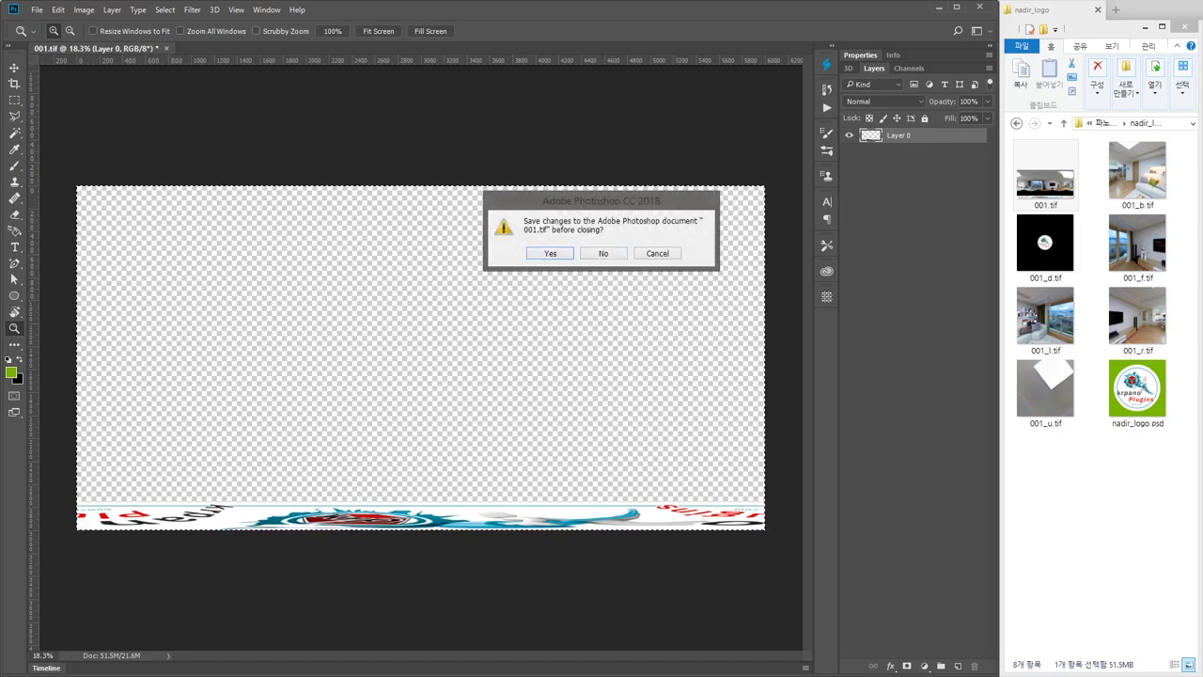
key("n")
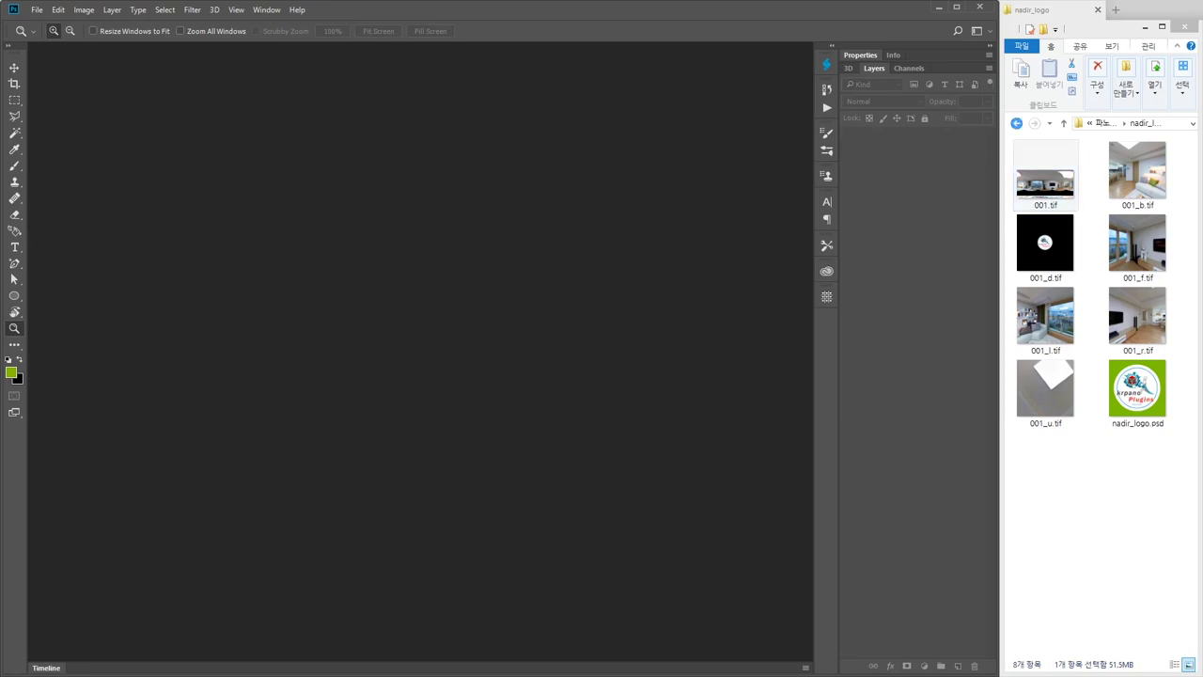
left_click(1016, 123)
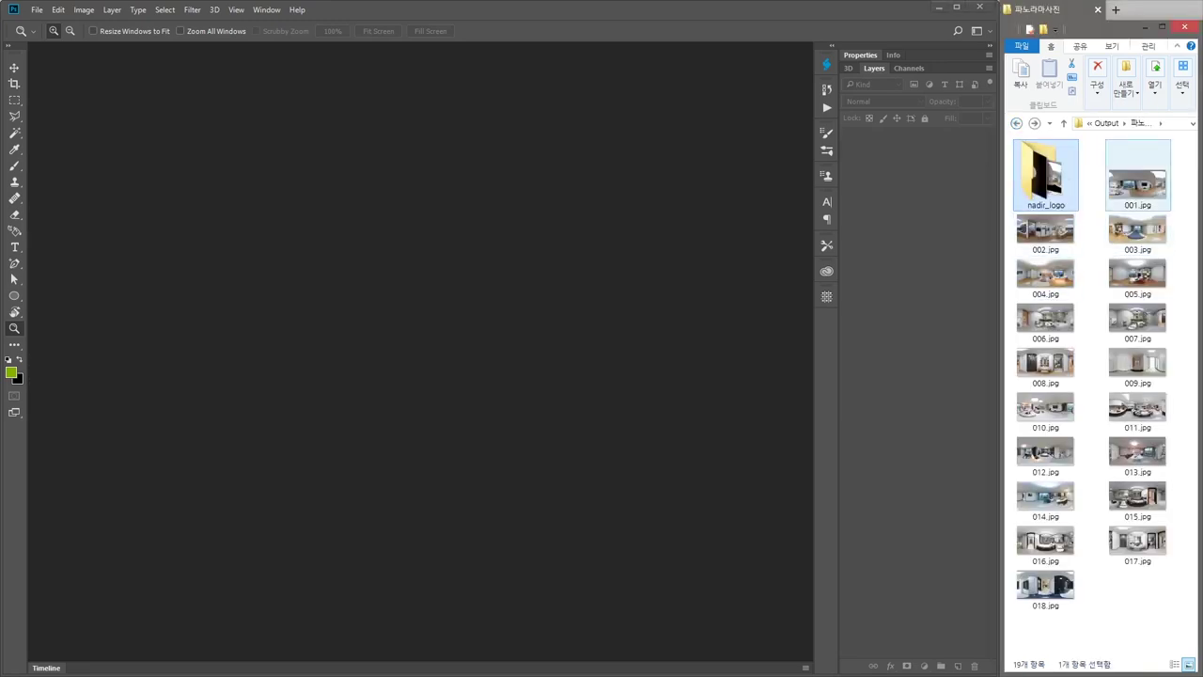
left_click(1138, 183)
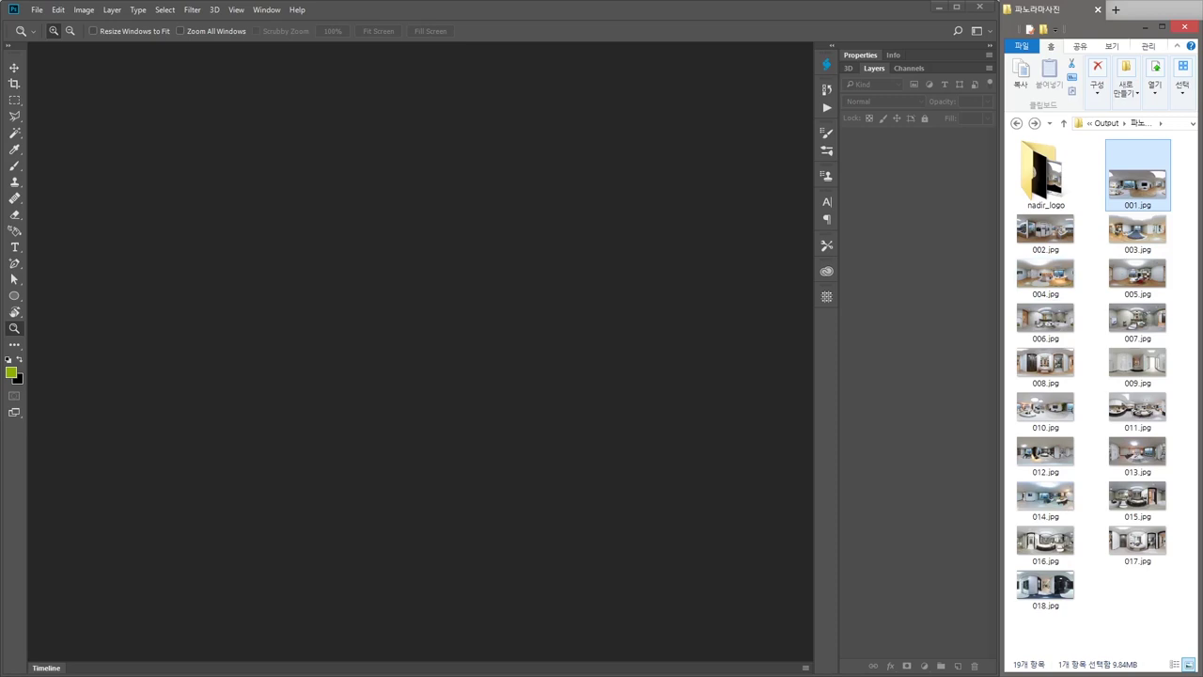
left_click_drag(1137, 174, 512, 344)
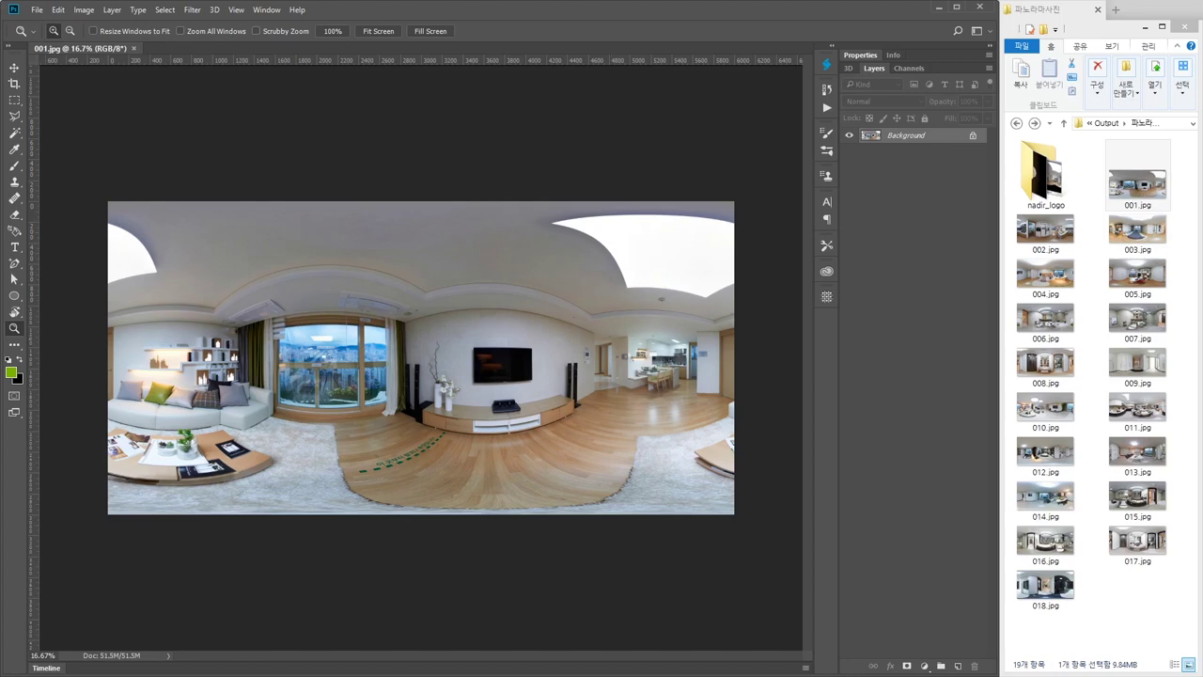
Create a new action named 바닥로고넣기 in the My Actions set and start recording it
left_click(826, 107)
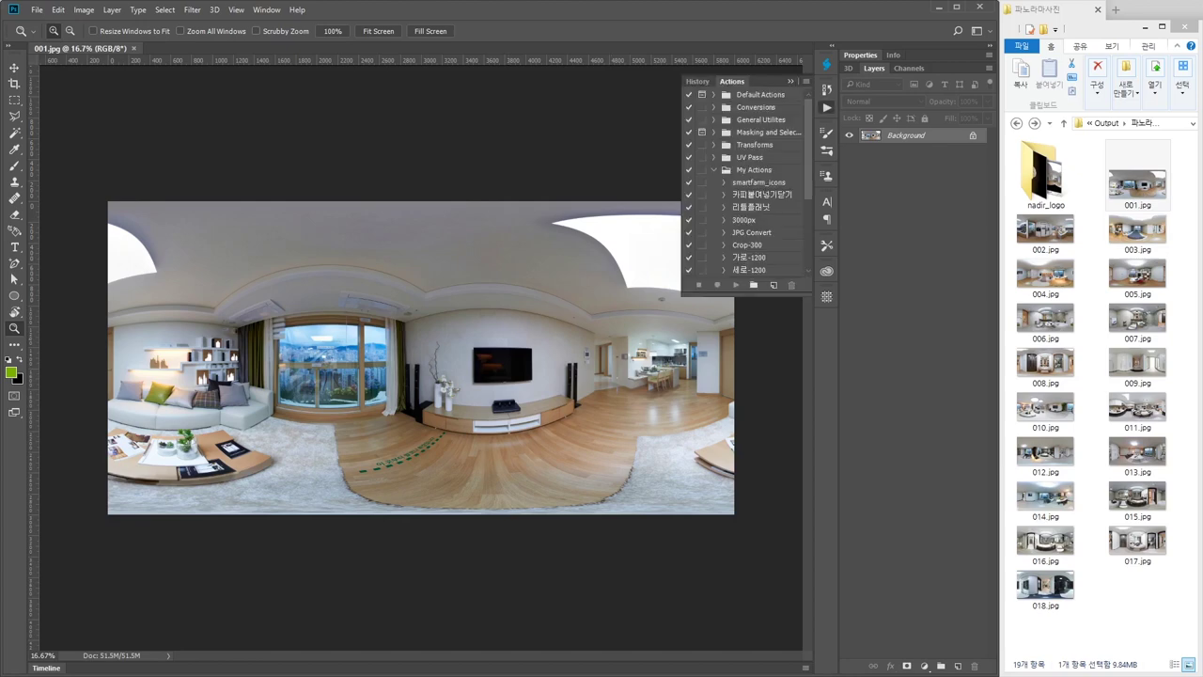
left_click(754, 169)
left_click(806, 81)
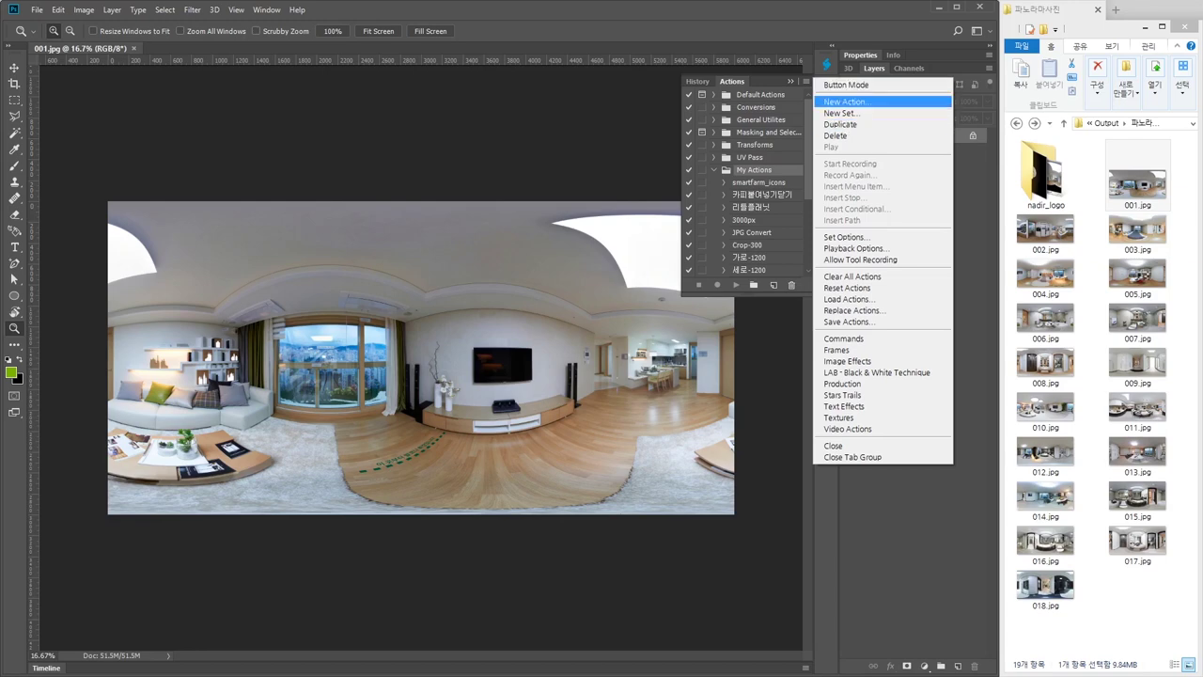
left_click(844, 102)
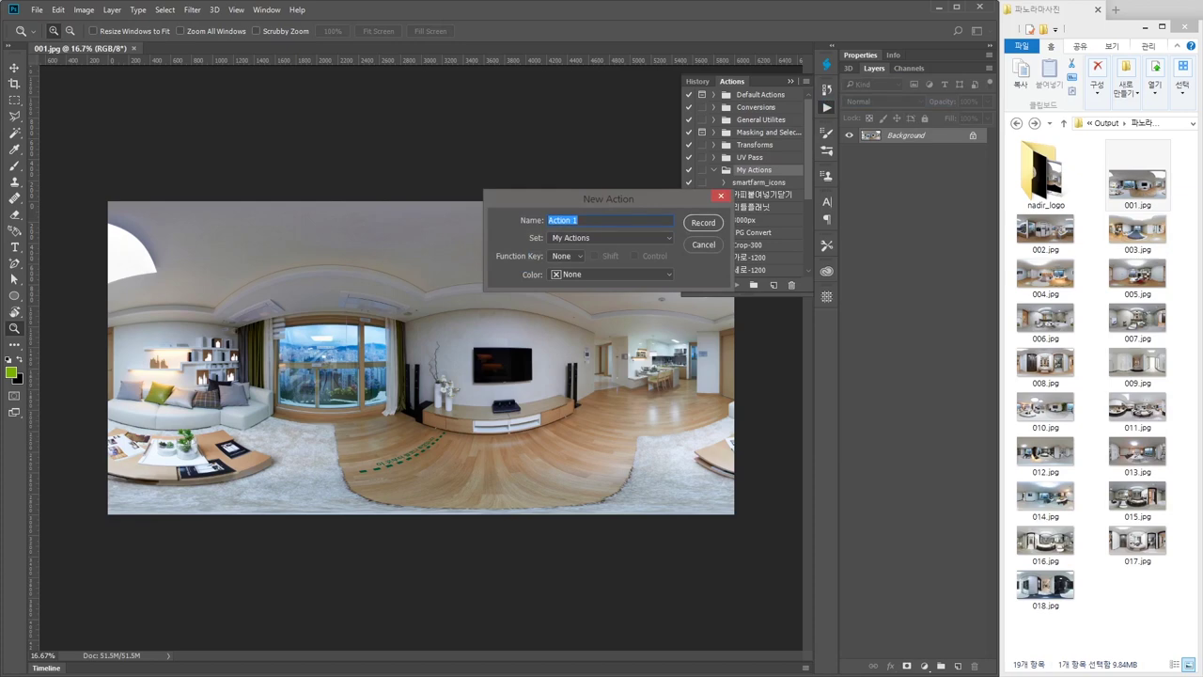
type("바닥")
type("로고제")
type("기")
key("Return")
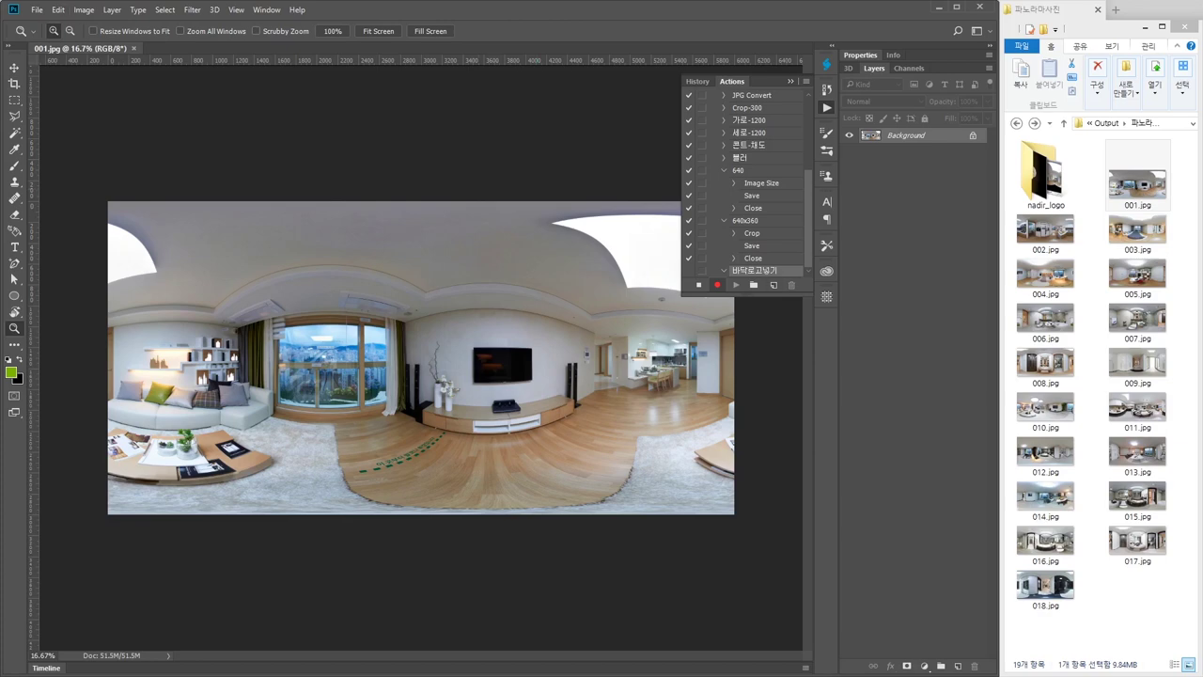
Start a Fill on the 001.jpg panorama with Pattern as the contents
left_click(58, 9)
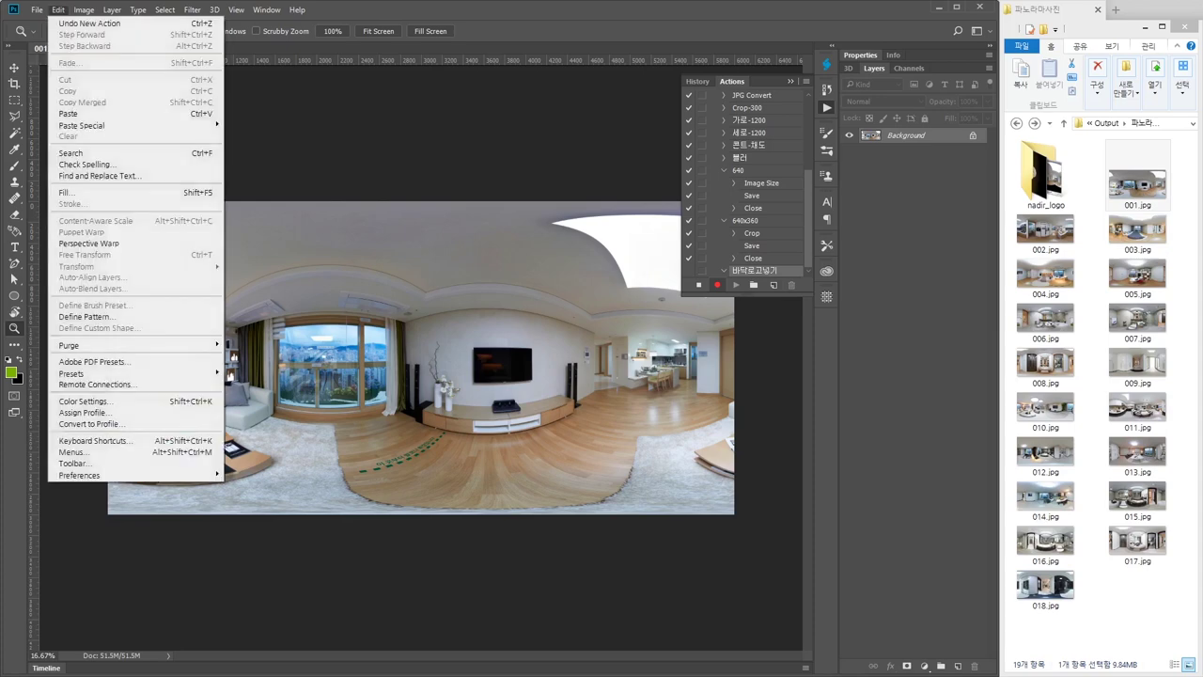
key("Down")
key("Down")
key("Down")
key("Down")
key("Down")
key("Down")
key("Down")
key("Down")
key("Down")
key("Down")
key("Down")
key("Down")
key("Down")
key("Down")
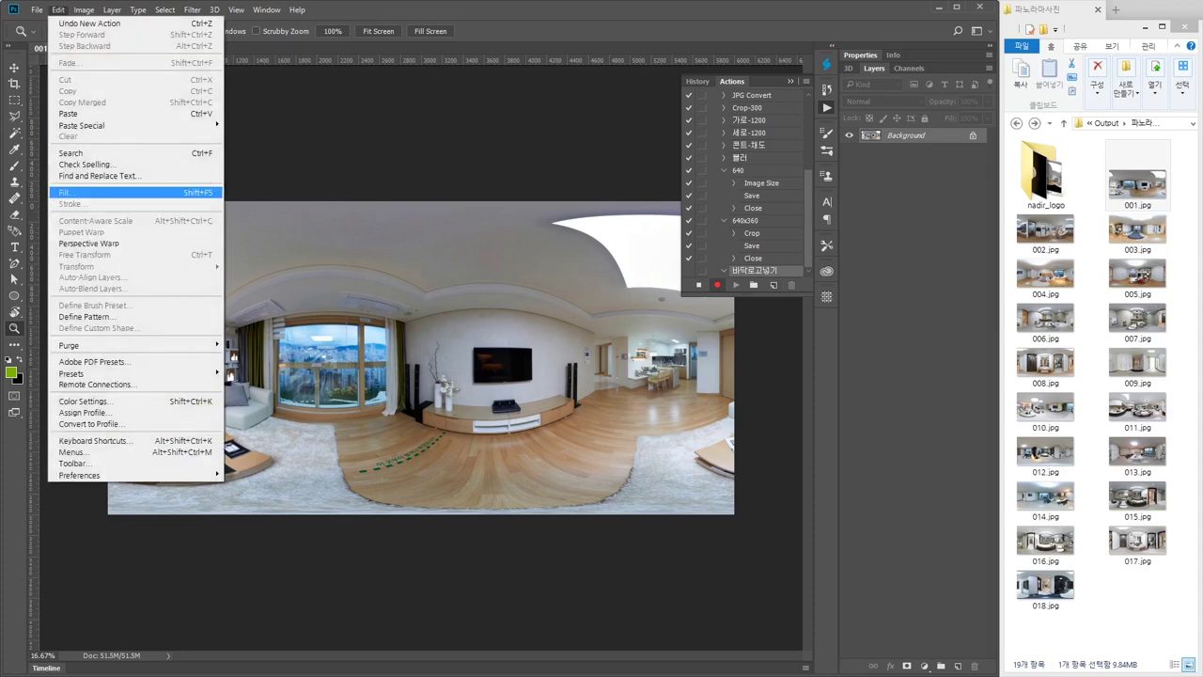
key("Return")
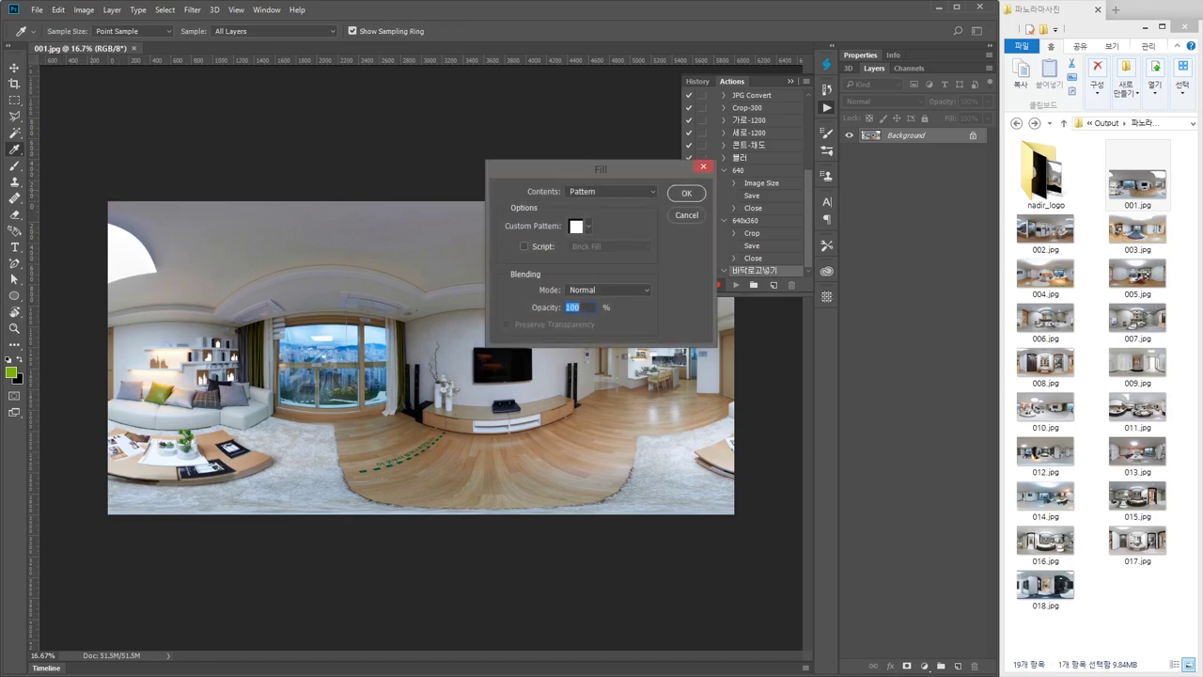
left_click_drag(600, 170, 487, 165)
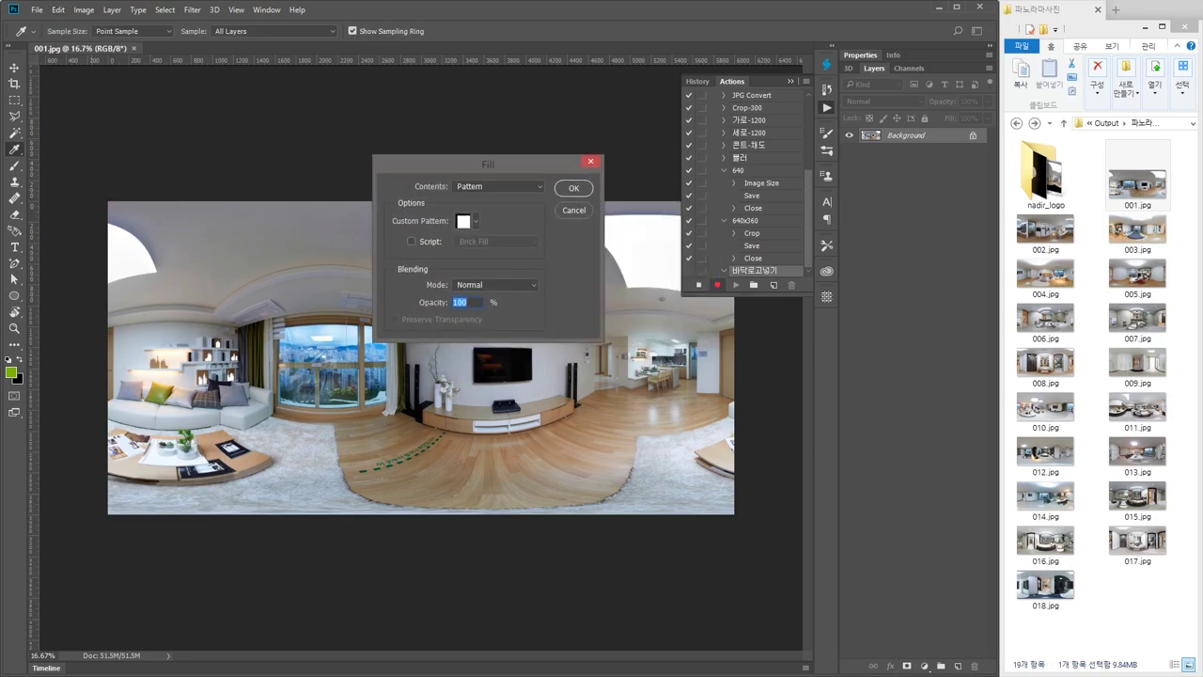
left_click(498, 186)
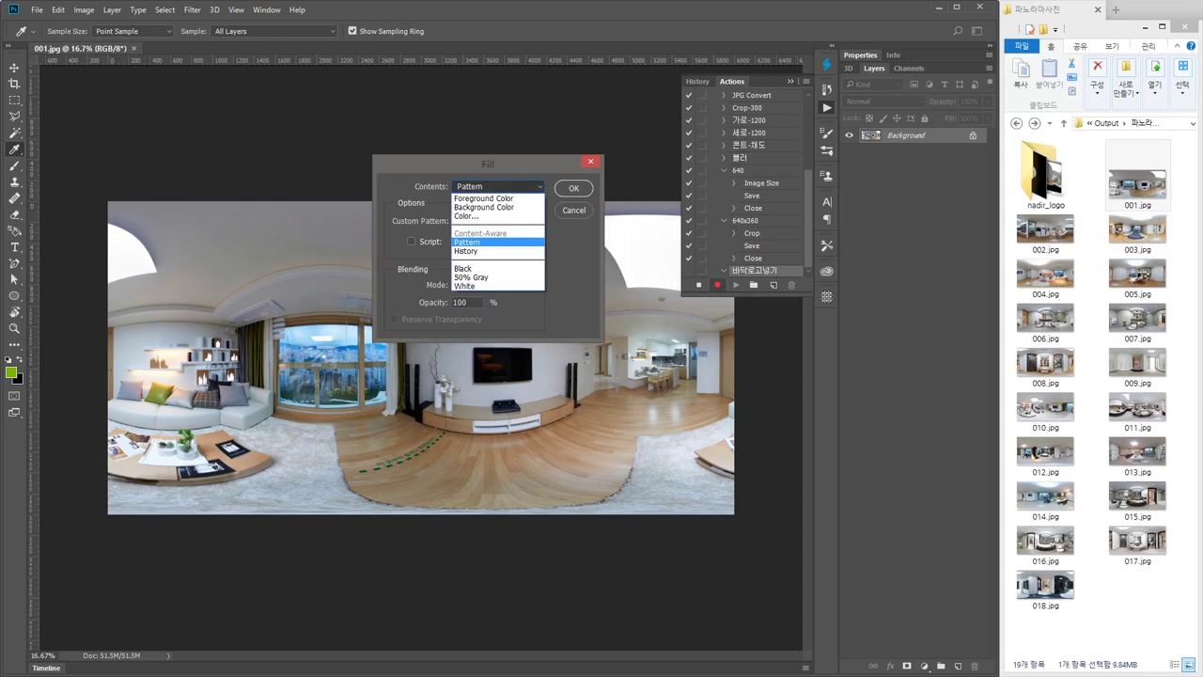
key("Home")
key("Down")
key("Down")
key("Down")
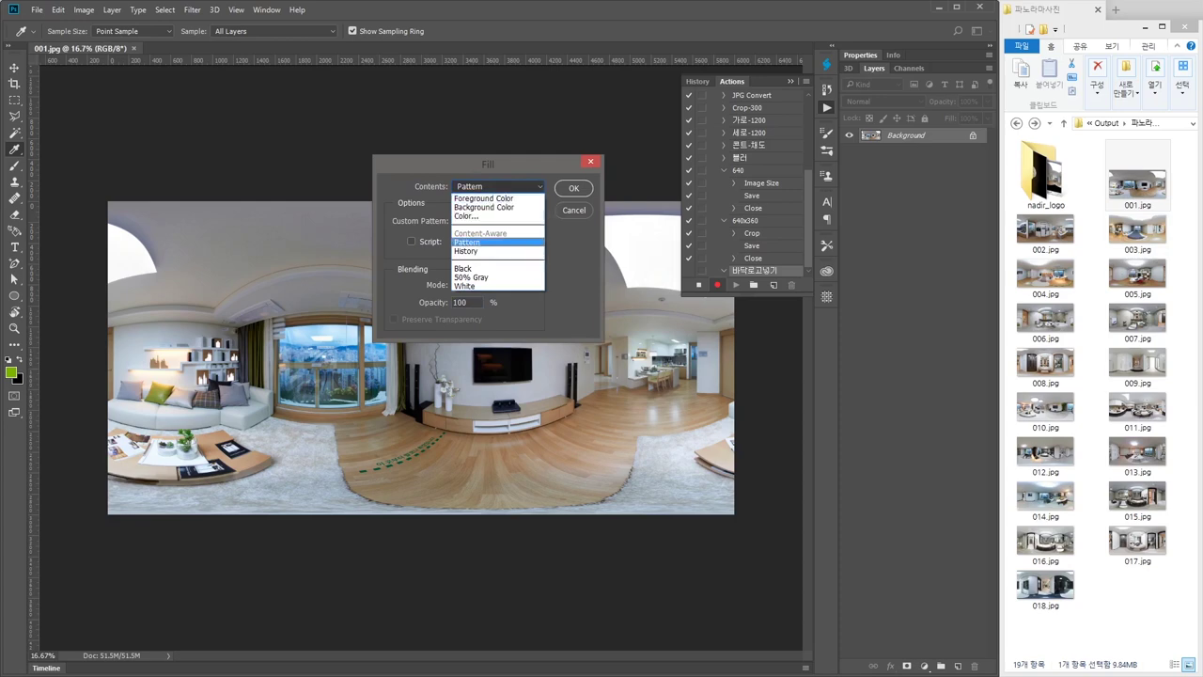
key("Return")
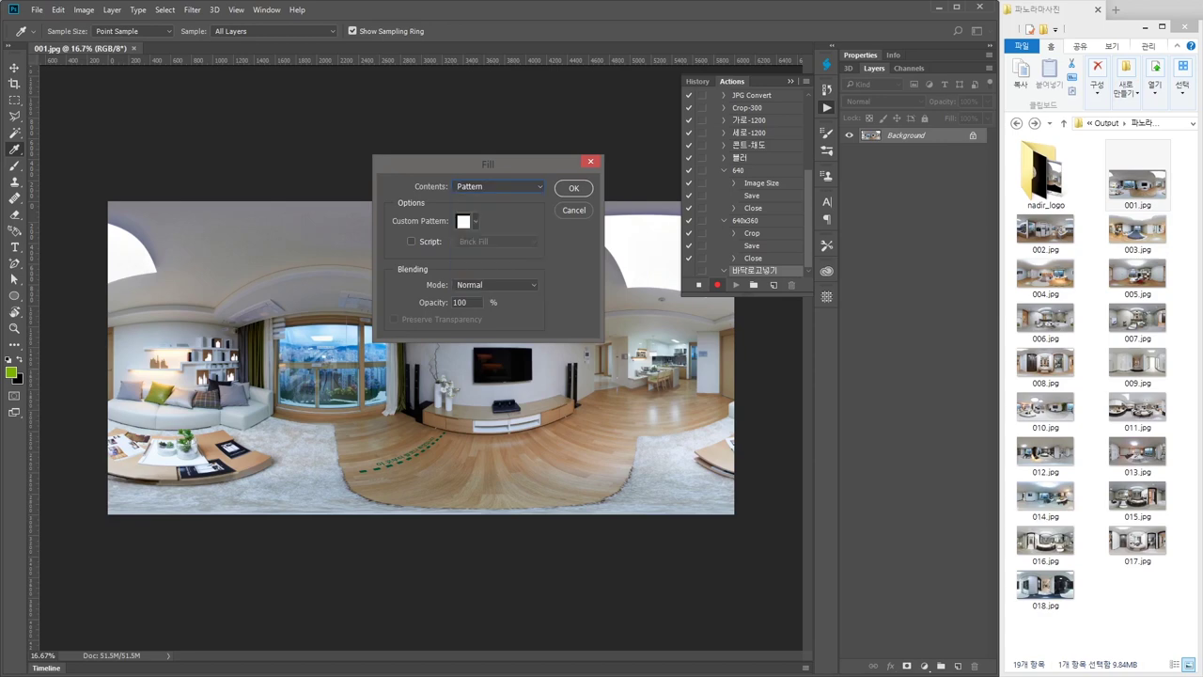
Choose 6000 as the custom pattern, show the patterns as a small list, and apply the fill in Normal mode at 100% opacity
left_click(474, 221)
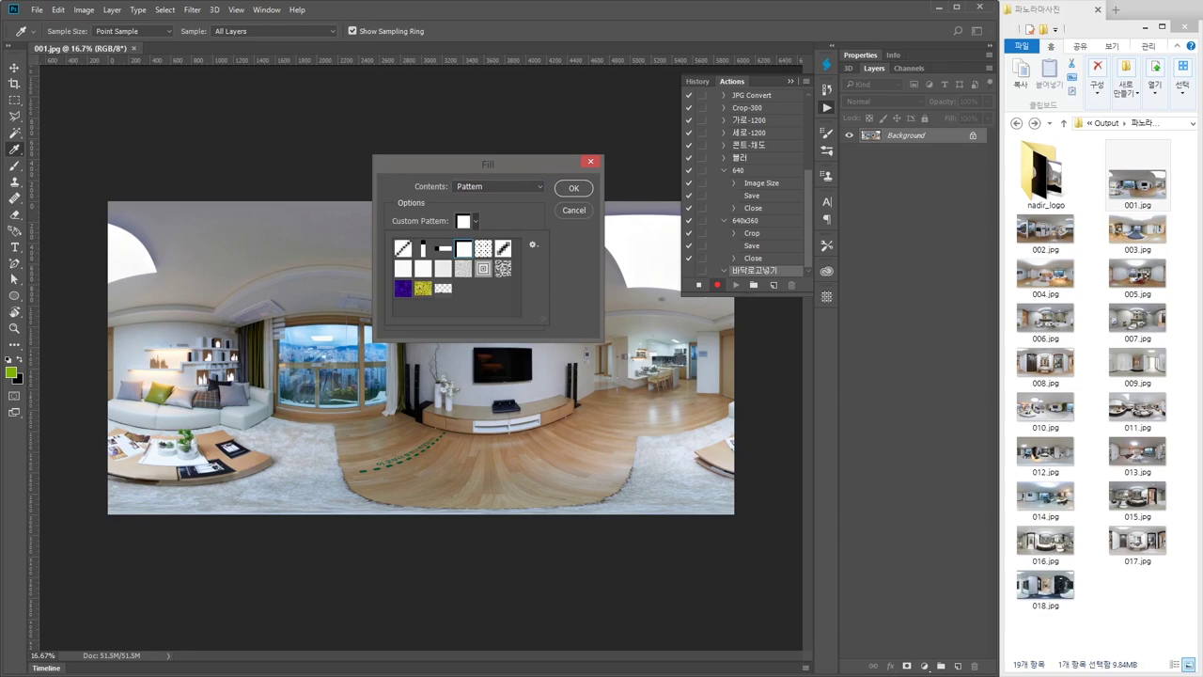
left_click(443, 287)
left_click(533, 244)
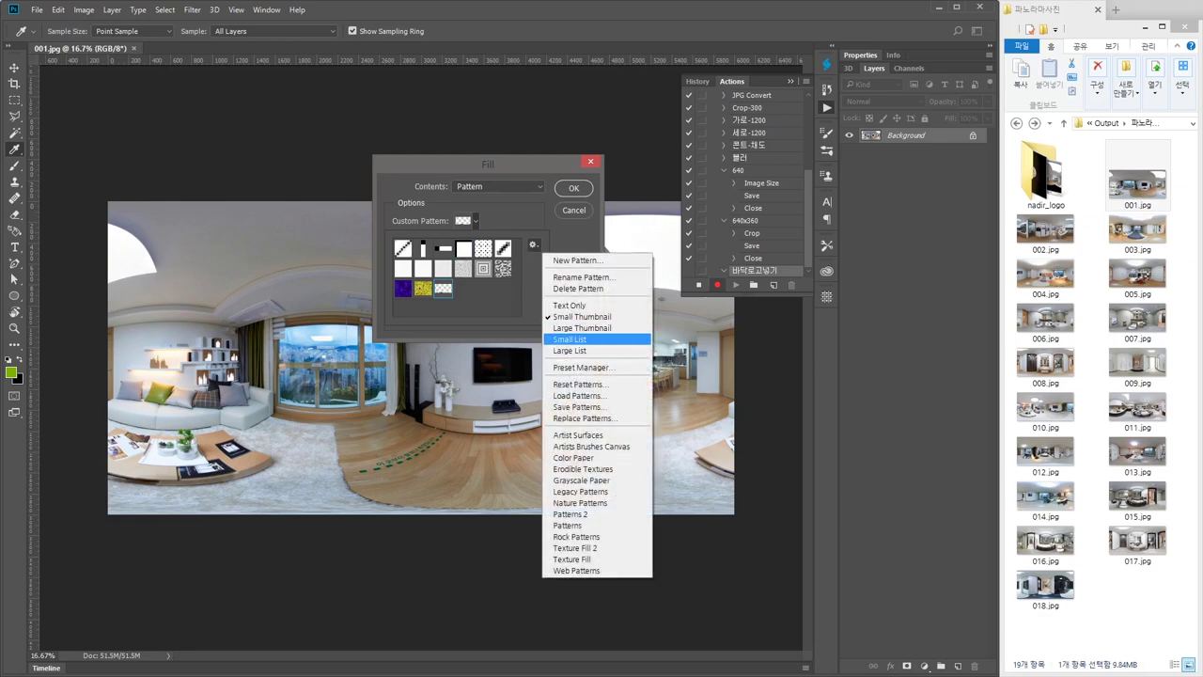
left_click(583, 351)
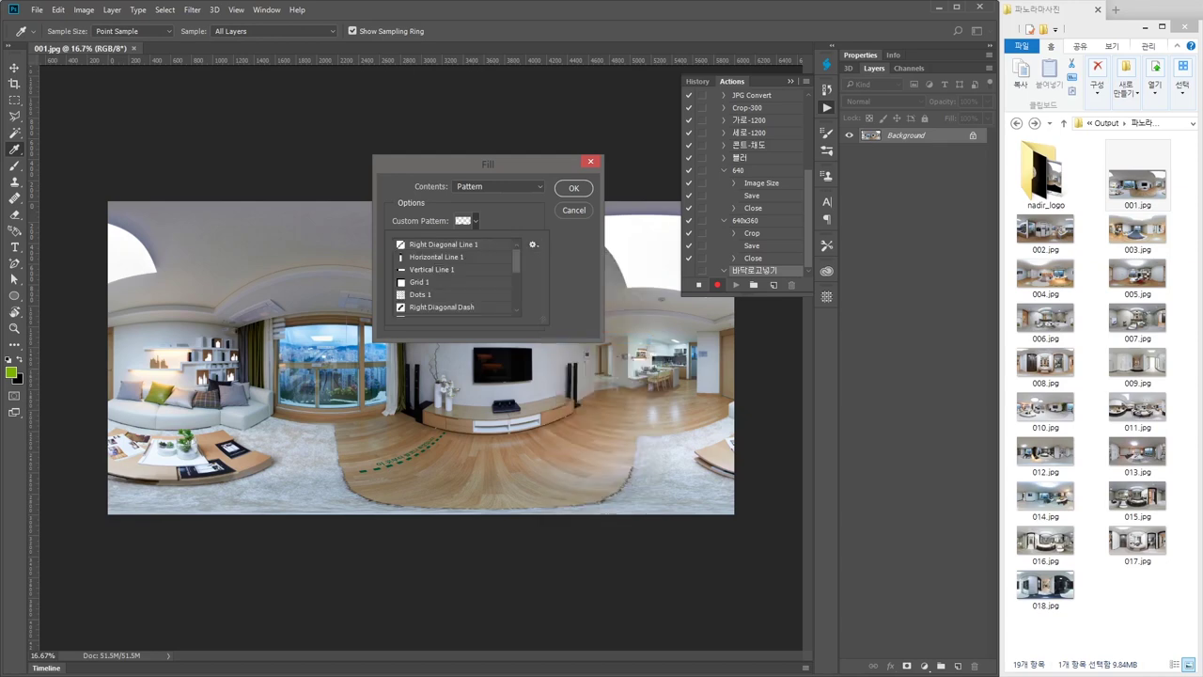
scroll(454, 279, "down", 3)
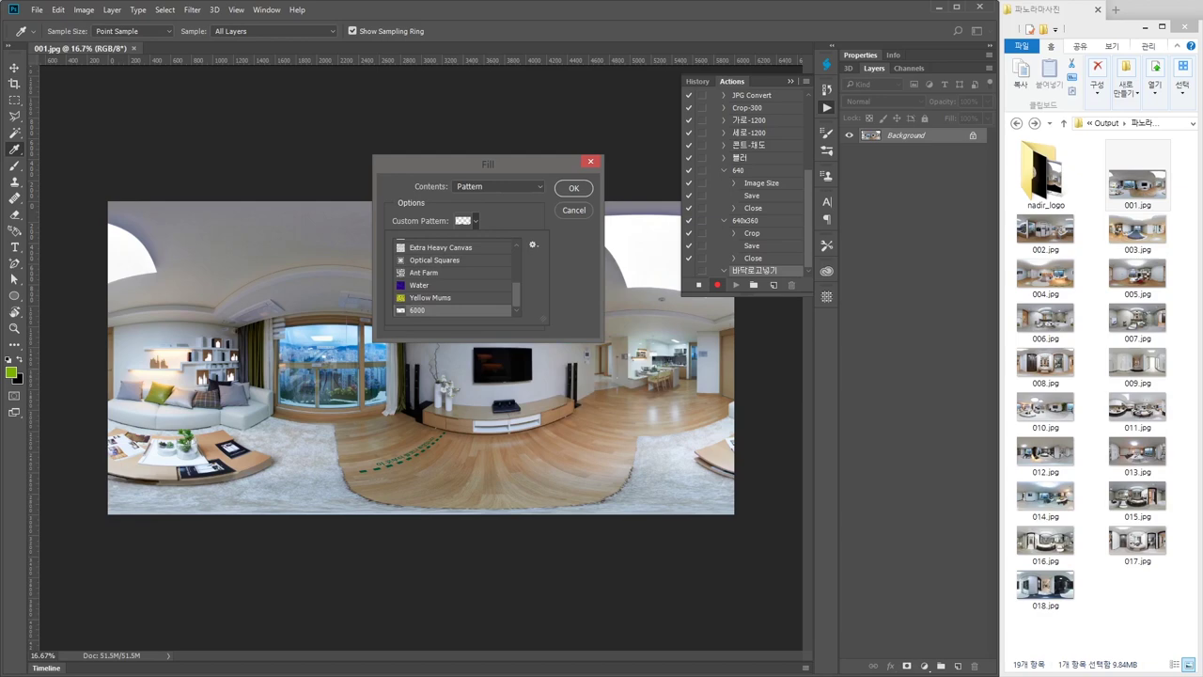
left_click(533, 244)
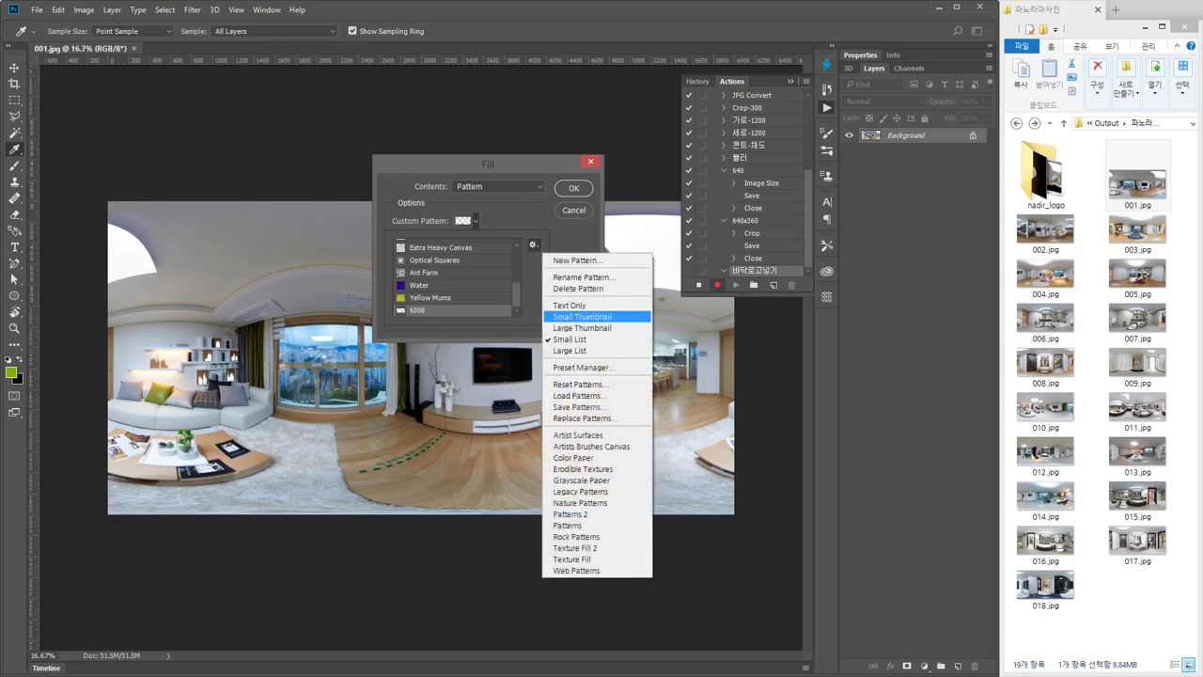
left_click(582, 316)
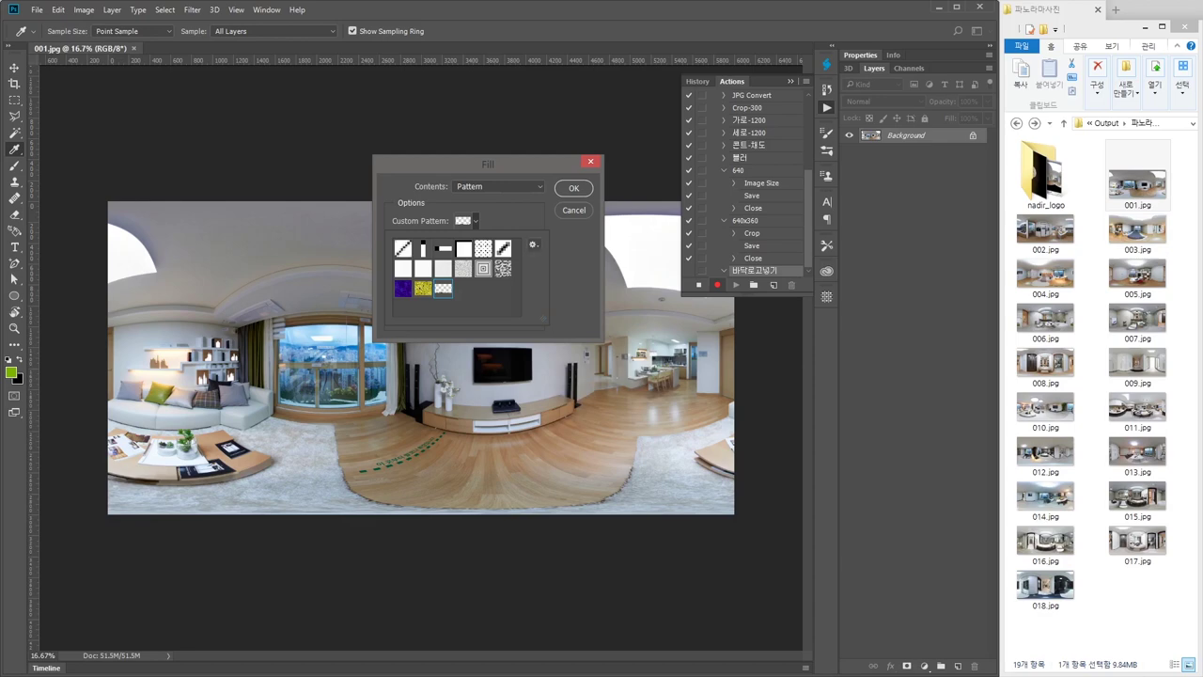
left_click(533, 245)
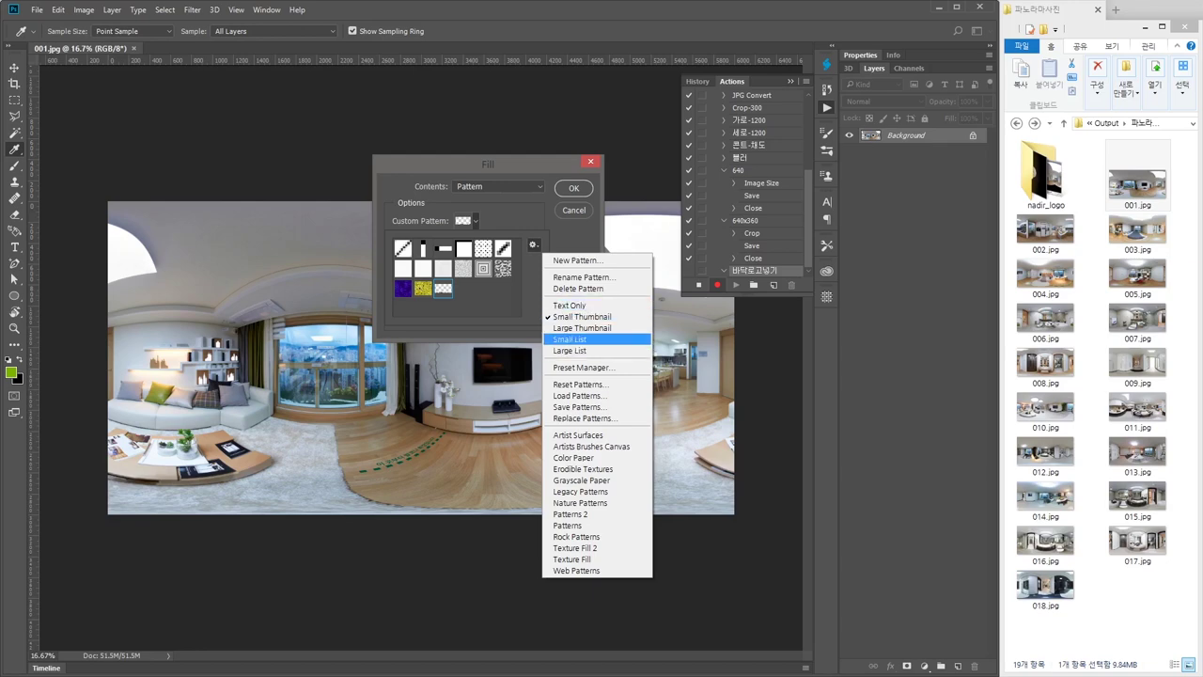
left_click(570, 338)
scroll(456, 278, "down", 3)
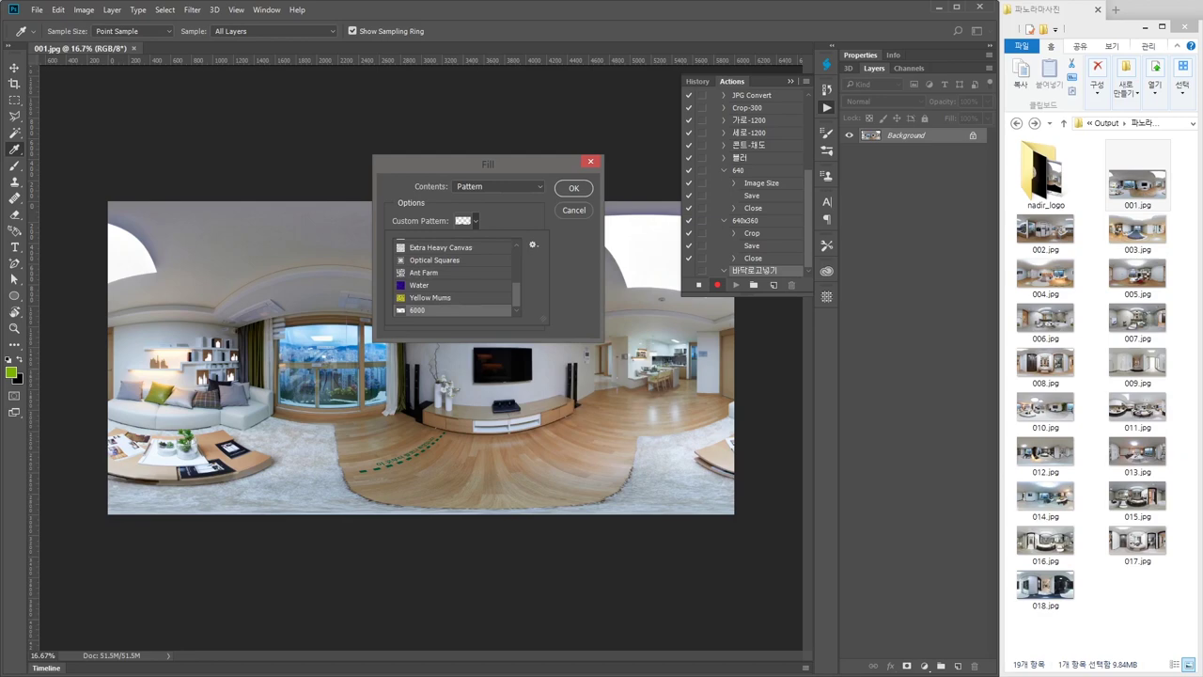
left_click(573, 188)
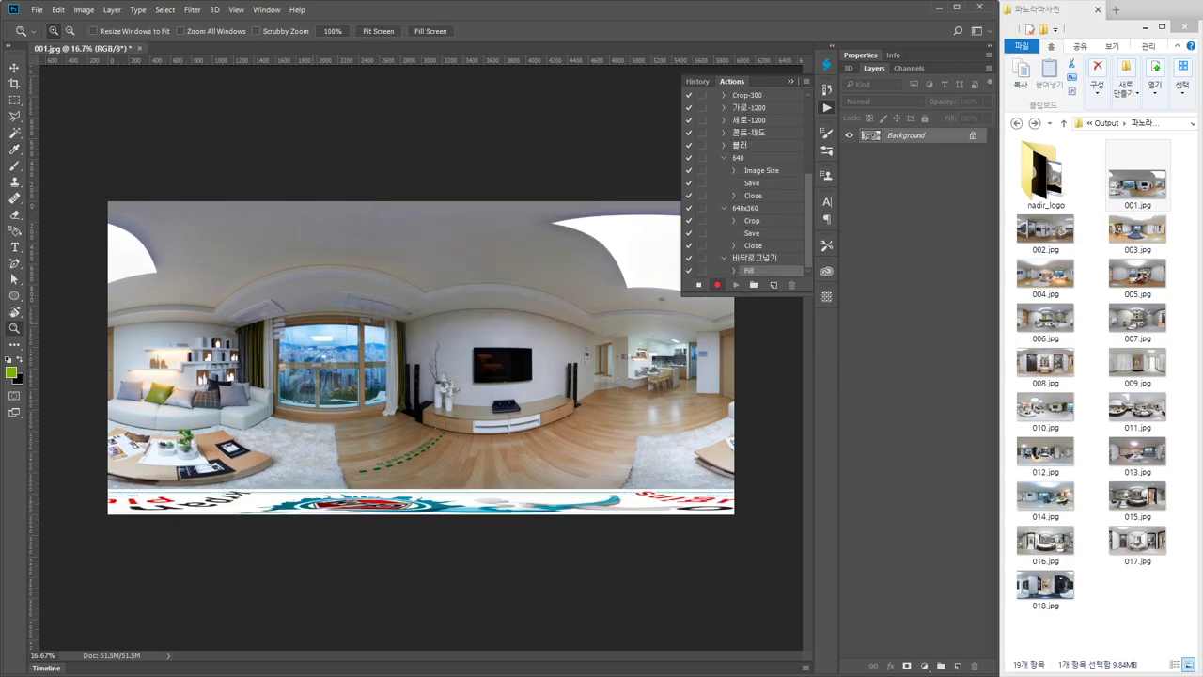
Save and close 001.jpg as part of the action, stop recording, and select the 바닥로고넣기 action
left_click(36, 9)
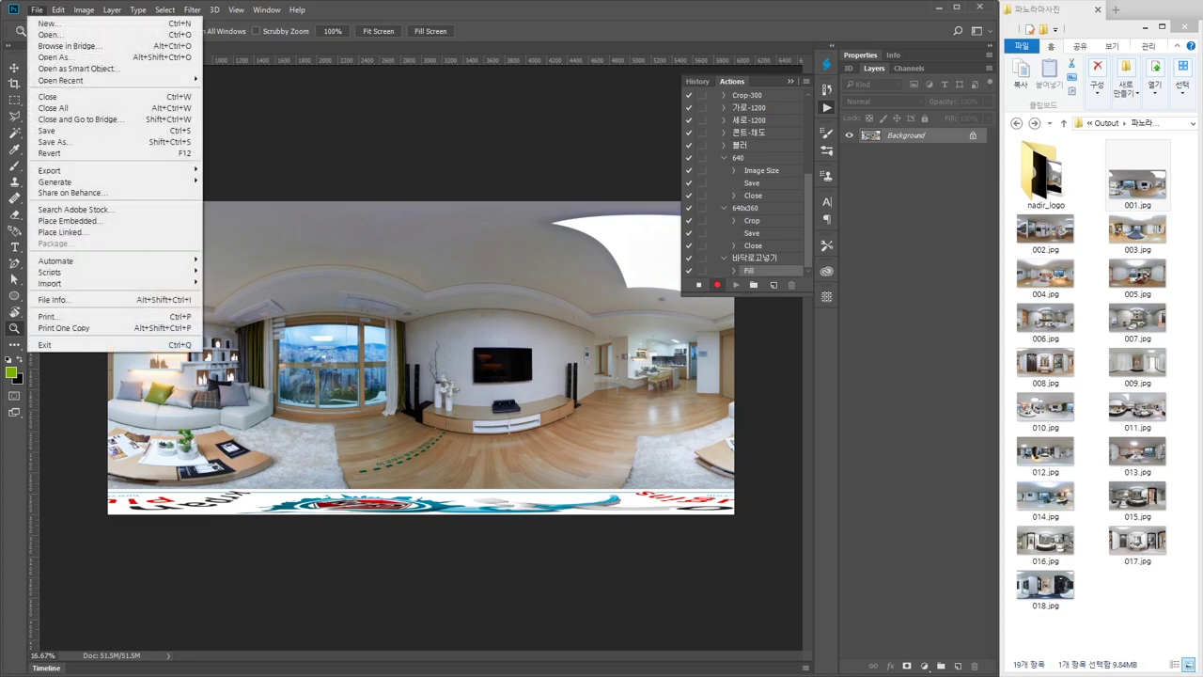
key("Return")
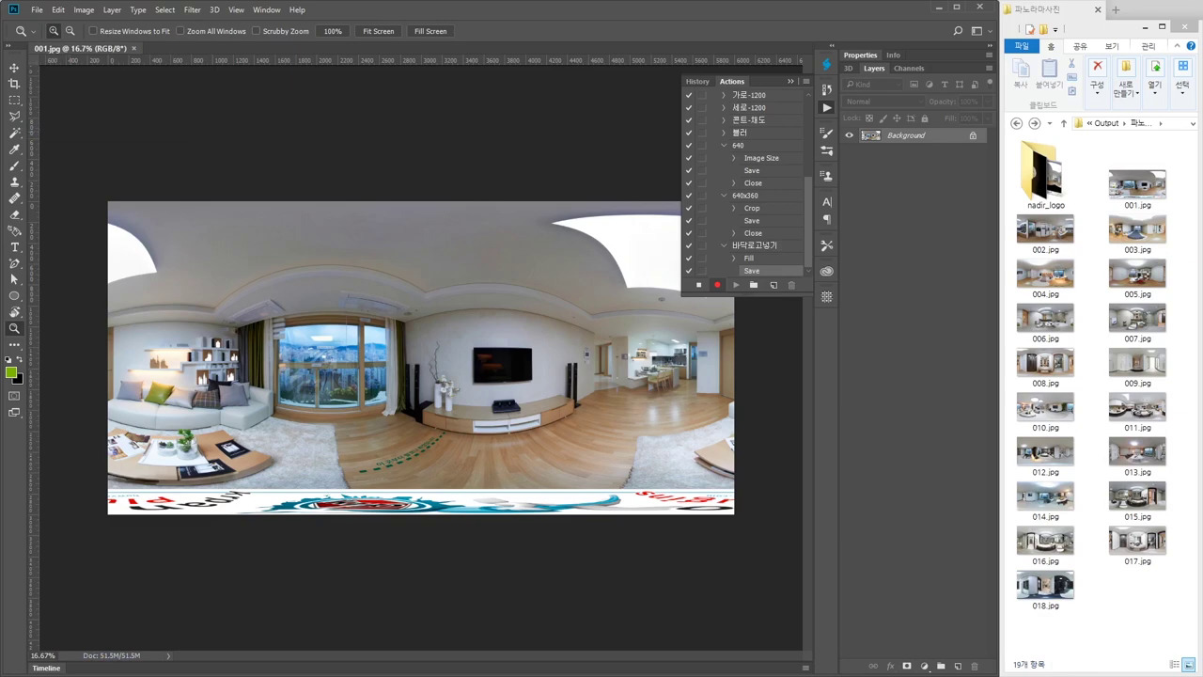
key("ctrl+w")
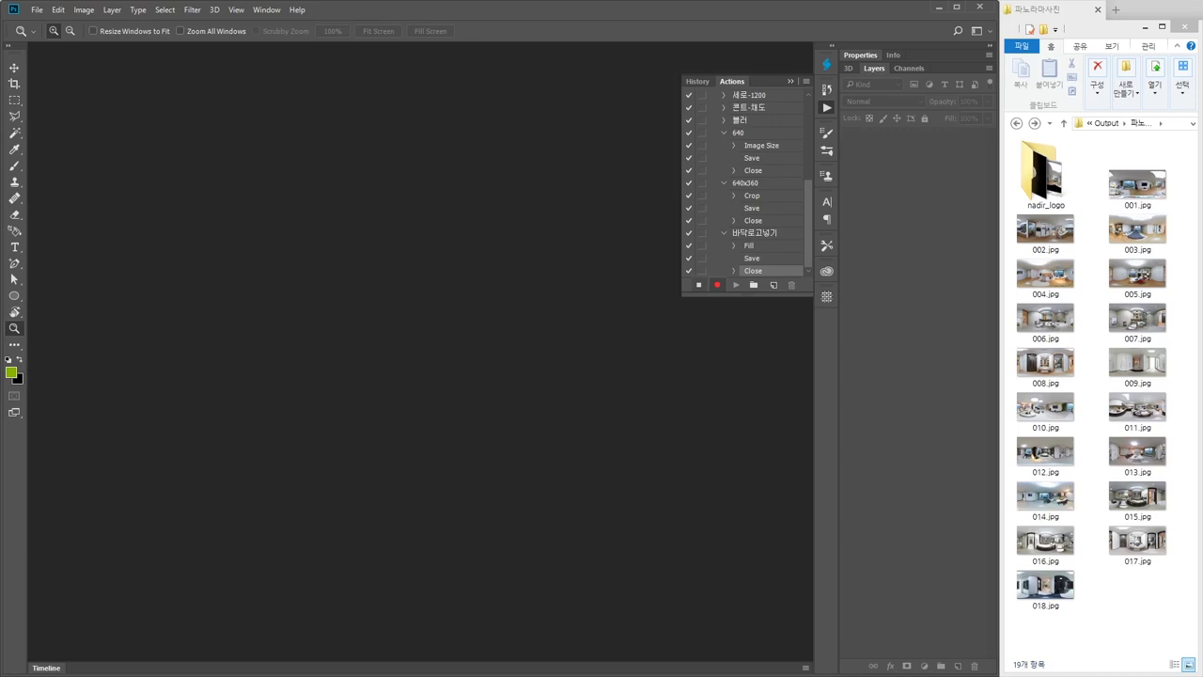
left_click(699, 285)
left_click(754, 232)
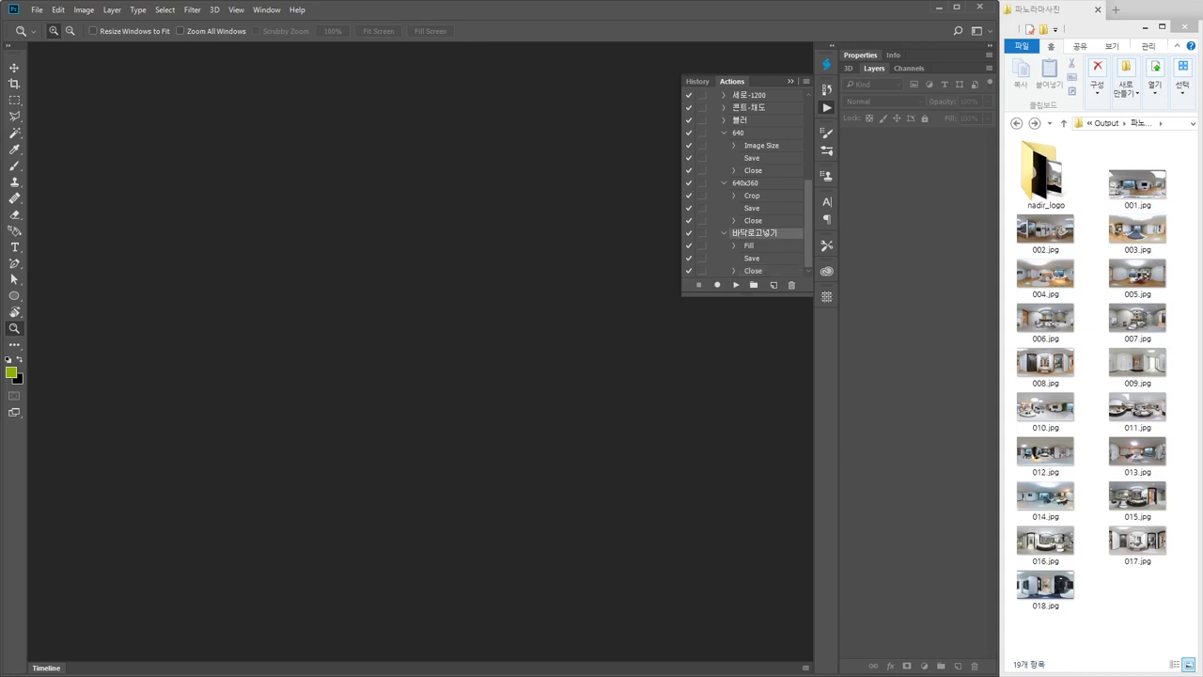
Open 001.jpg in DevalVR 3D Plugin 0.9.1.4, look down to check the floor logo, and close the viewer
left_click(1137, 184)
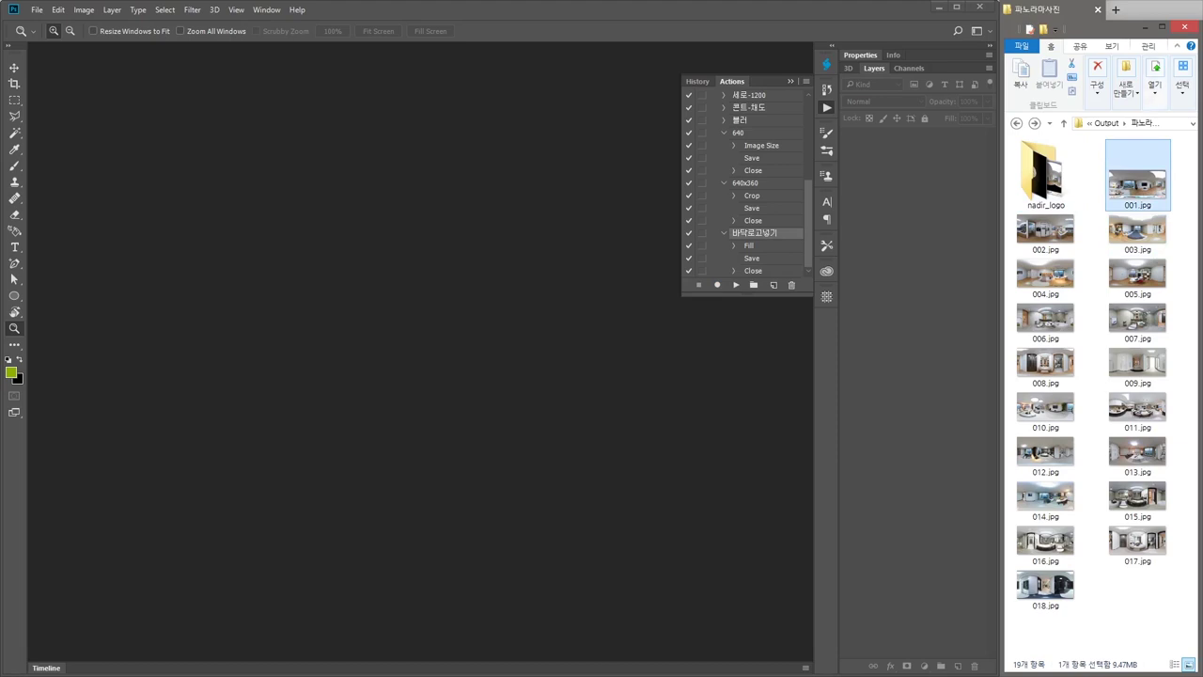
left_click(1155, 84)
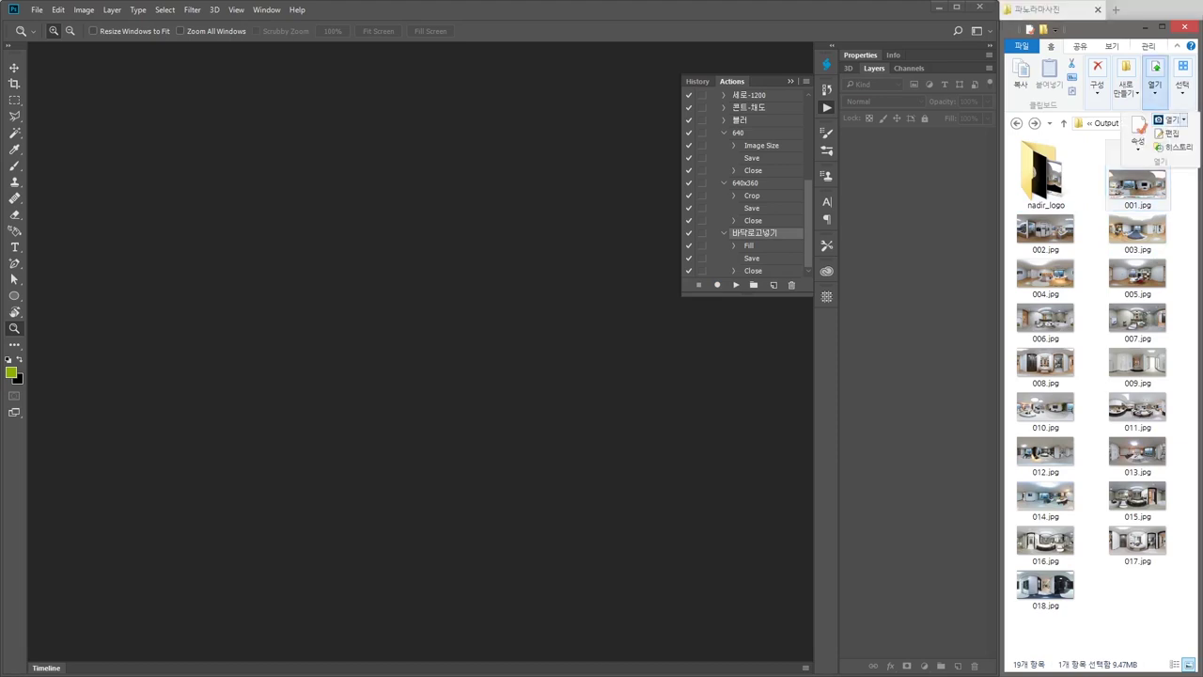
left_click(1183, 119)
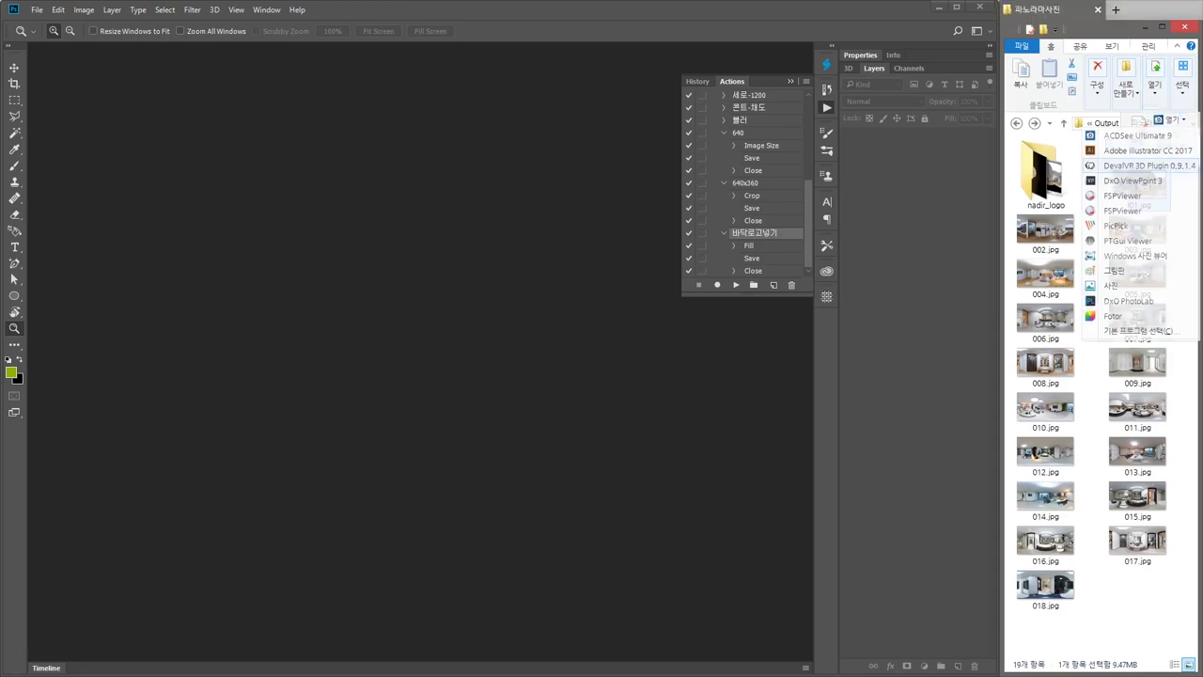
left_click(1149, 166)
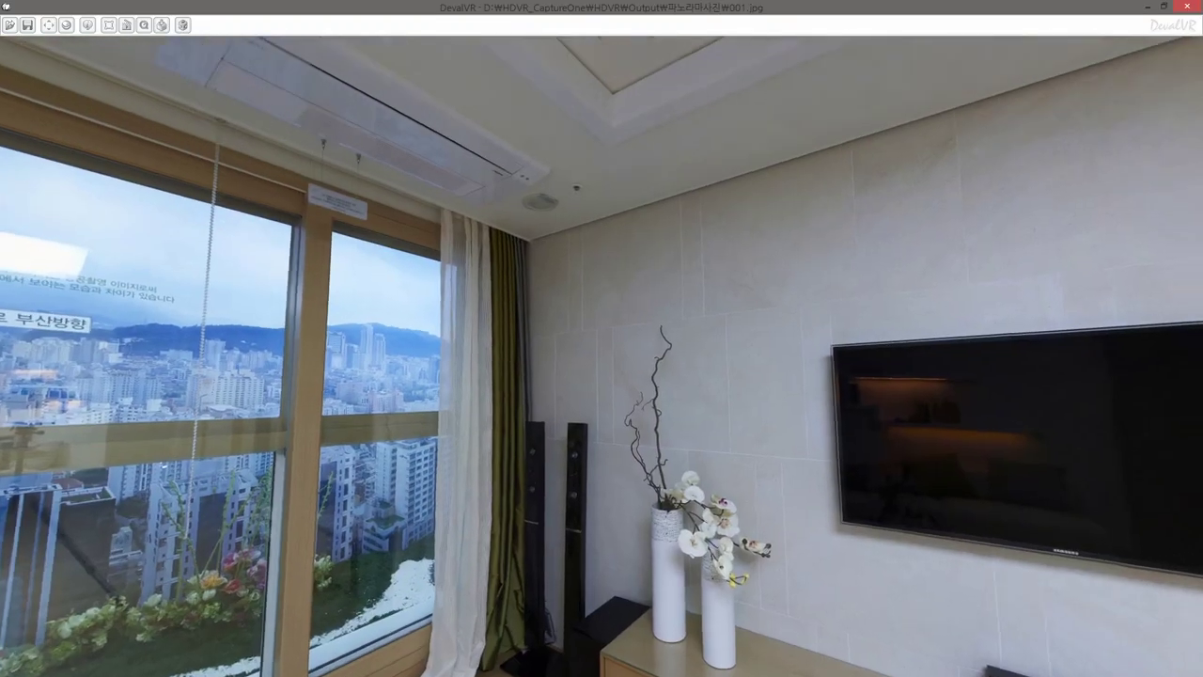
key("Down")
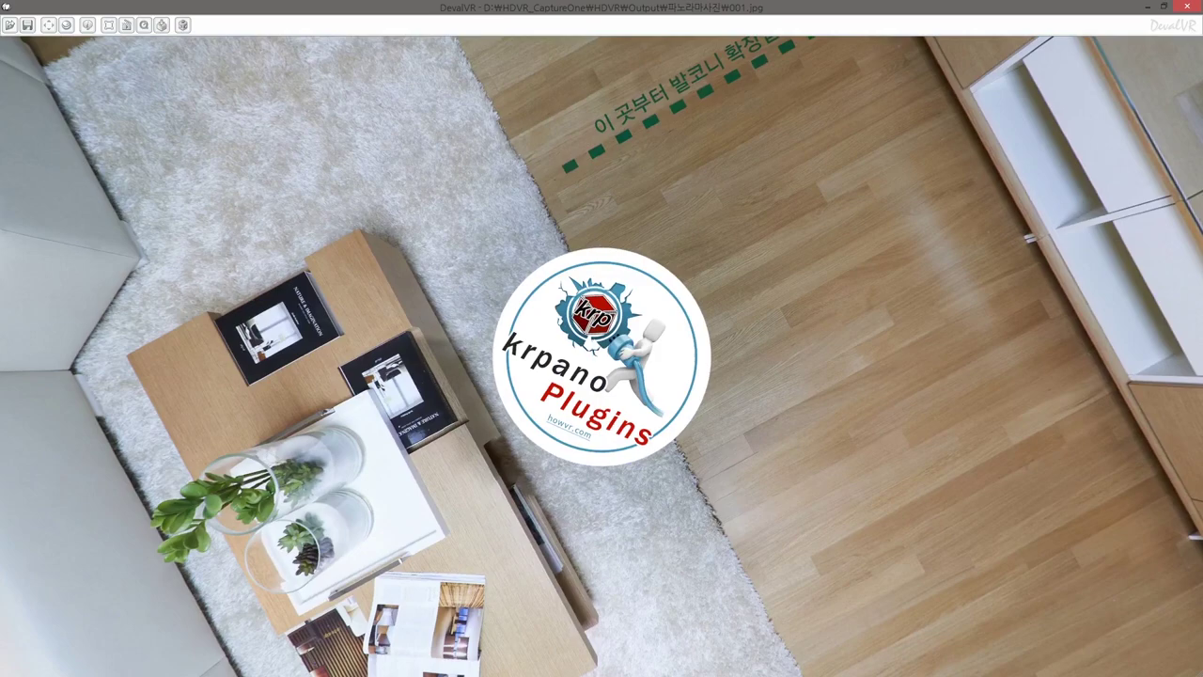
key("Escape")
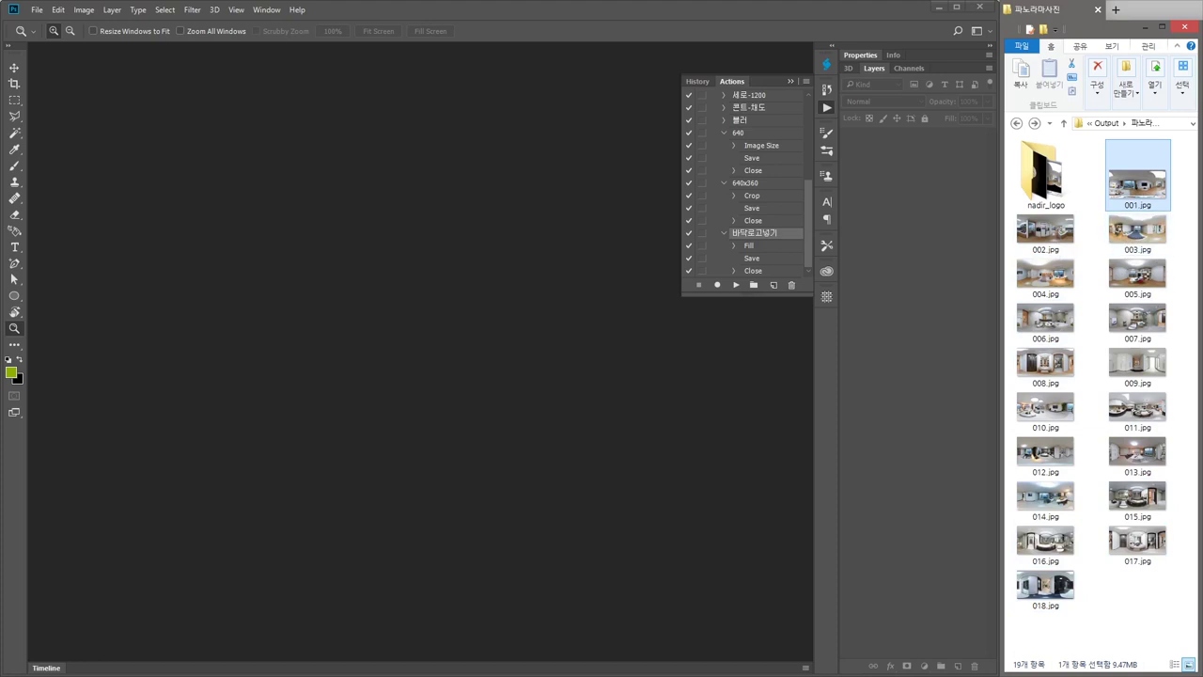
Copy the full path of the 파노라마사진 folder in File Explorer
left_click(1180, 123)
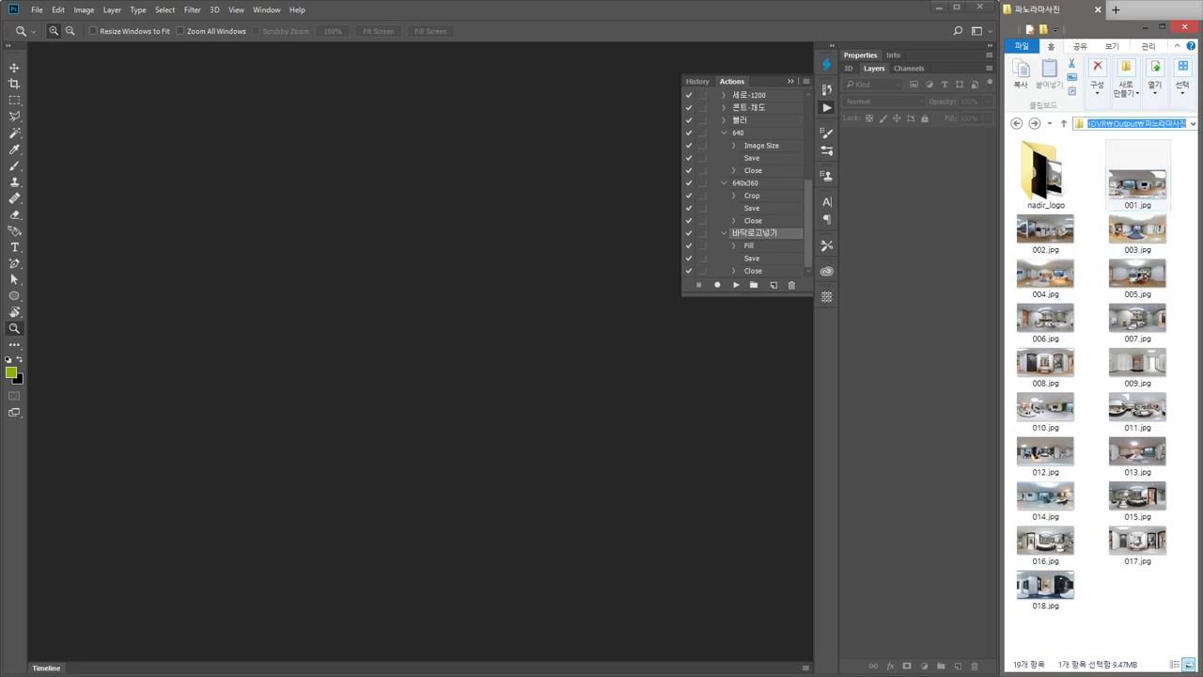
right_click(1139, 122)
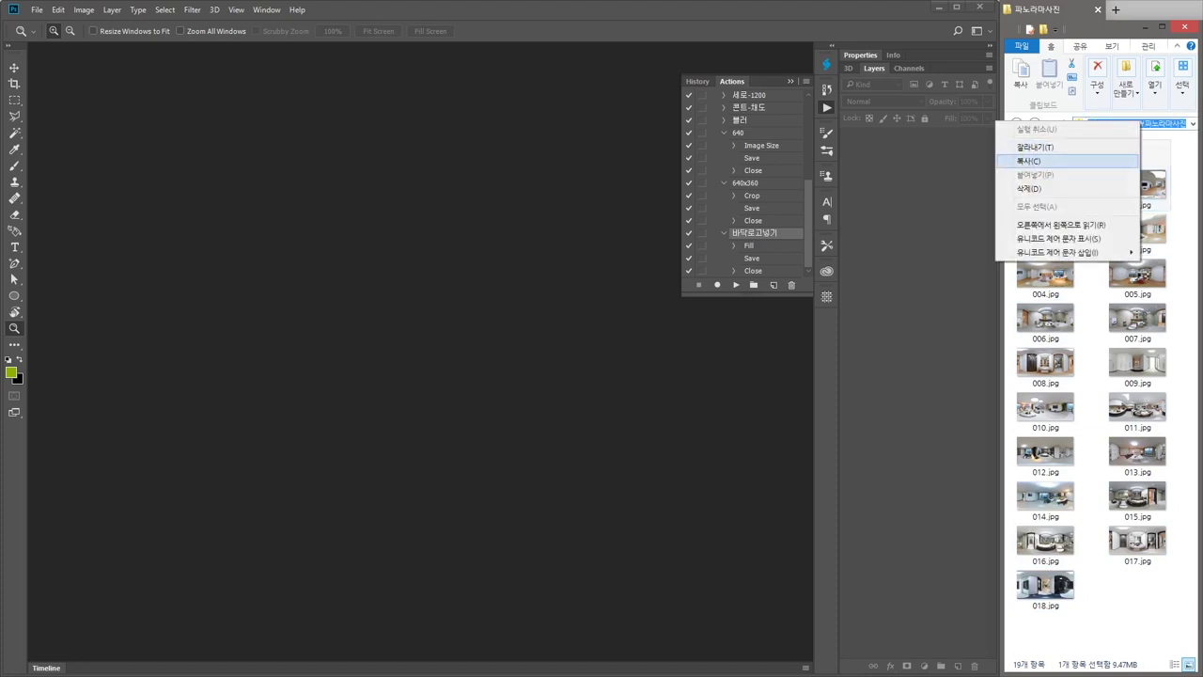
left_click(1030, 161)
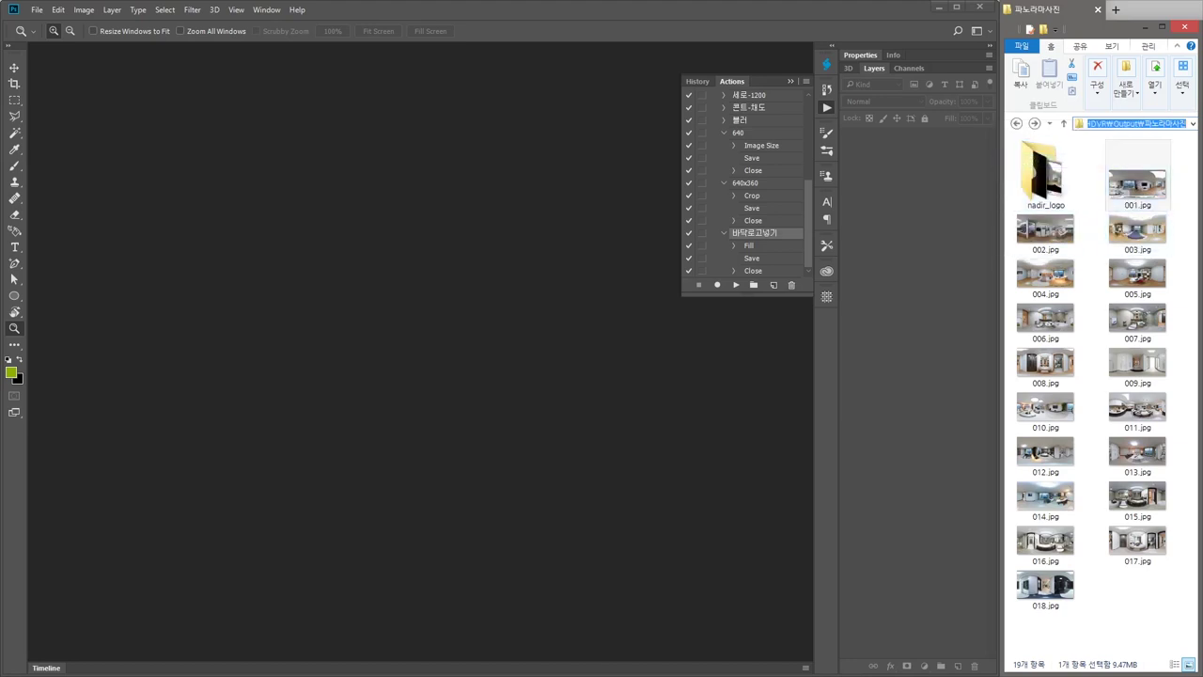
Open the Batch dialog for the 바닥로고넣기 action of the My Actions set and move it clear of the Actions list
left_click(36, 10)
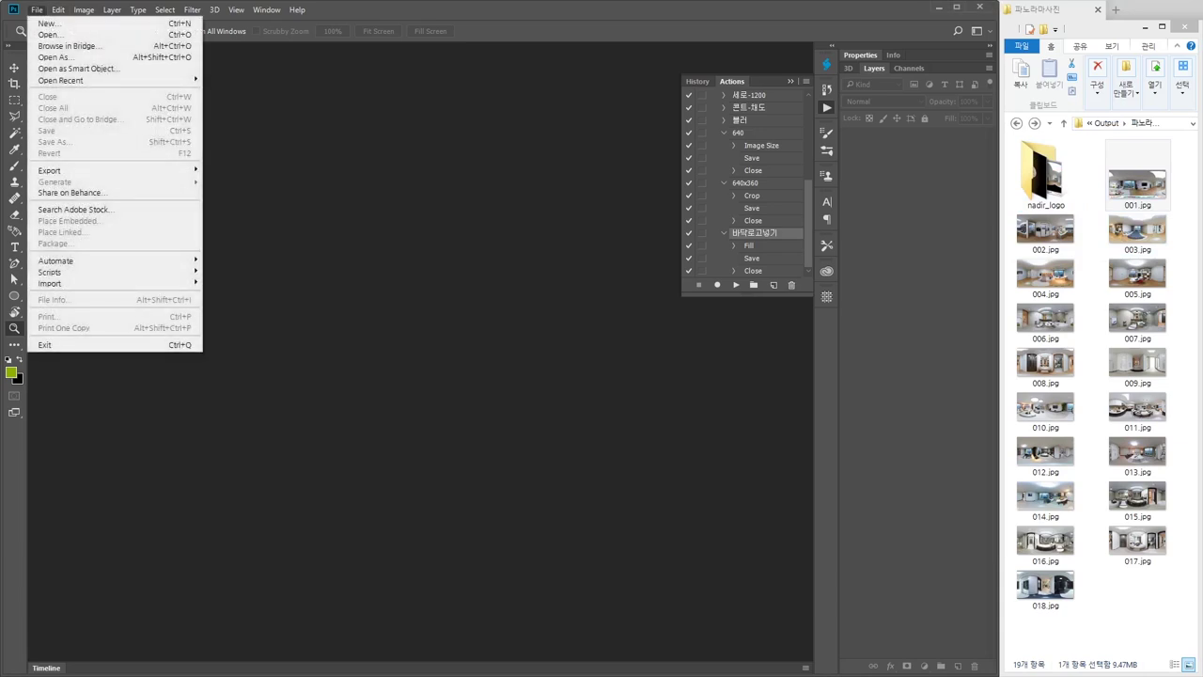
mouse_move(55, 260)
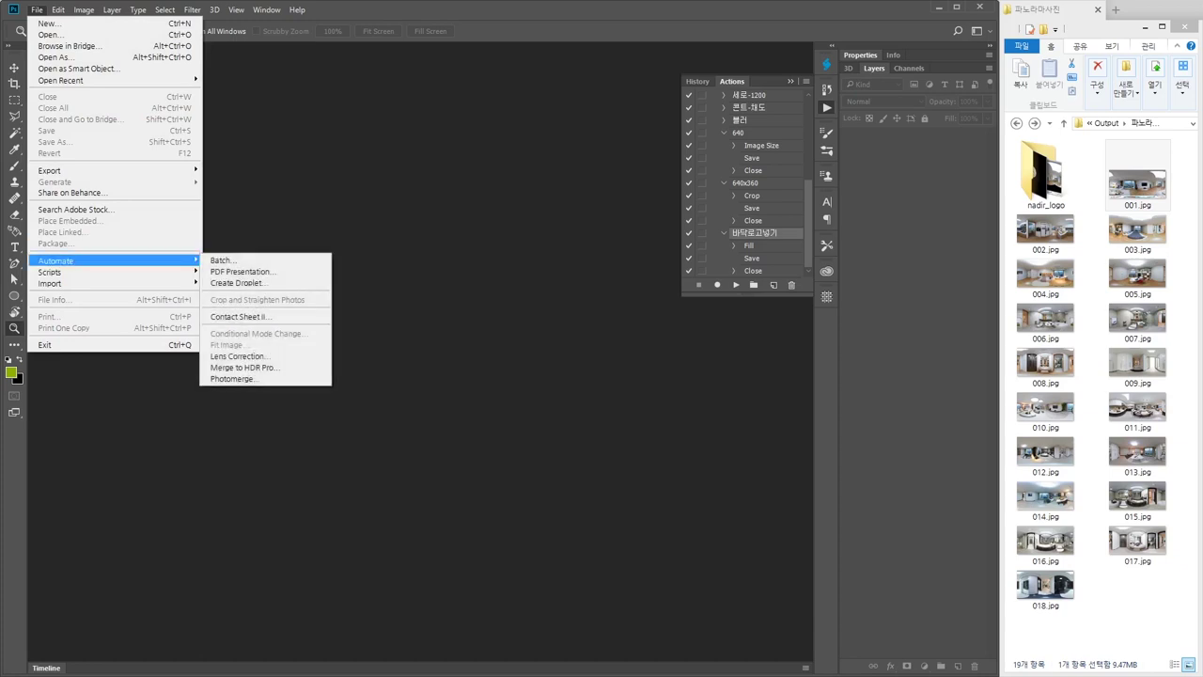
left_click(222, 261)
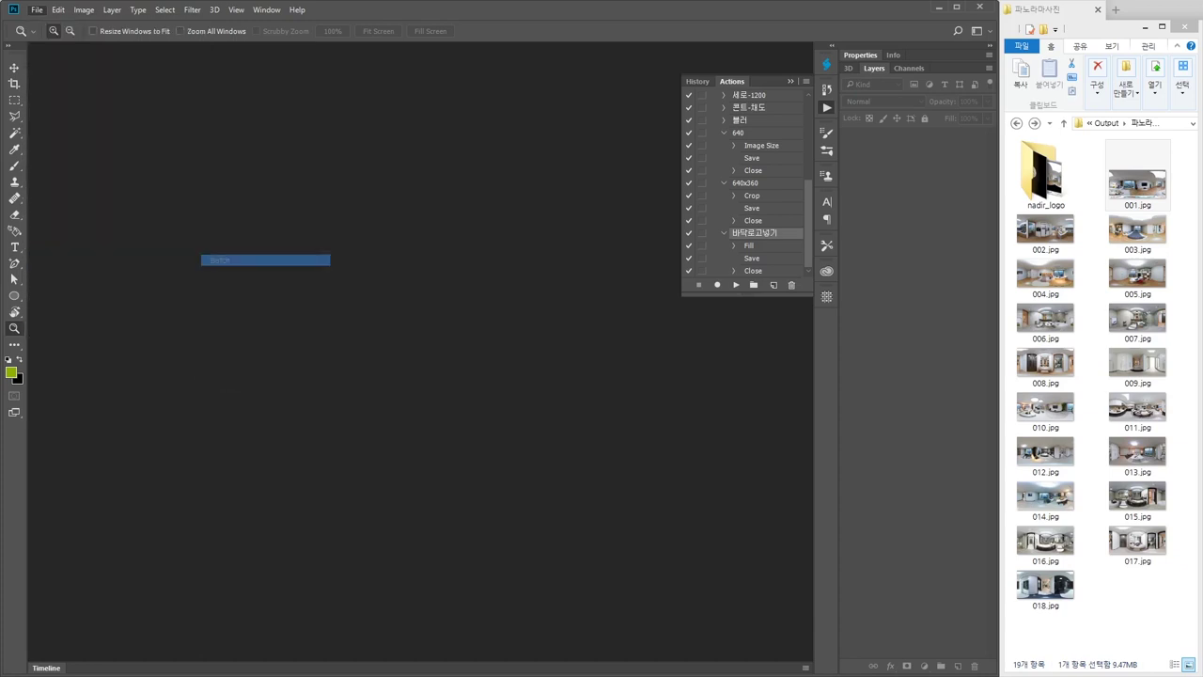
left_click_drag(601, 133, 387, 165)
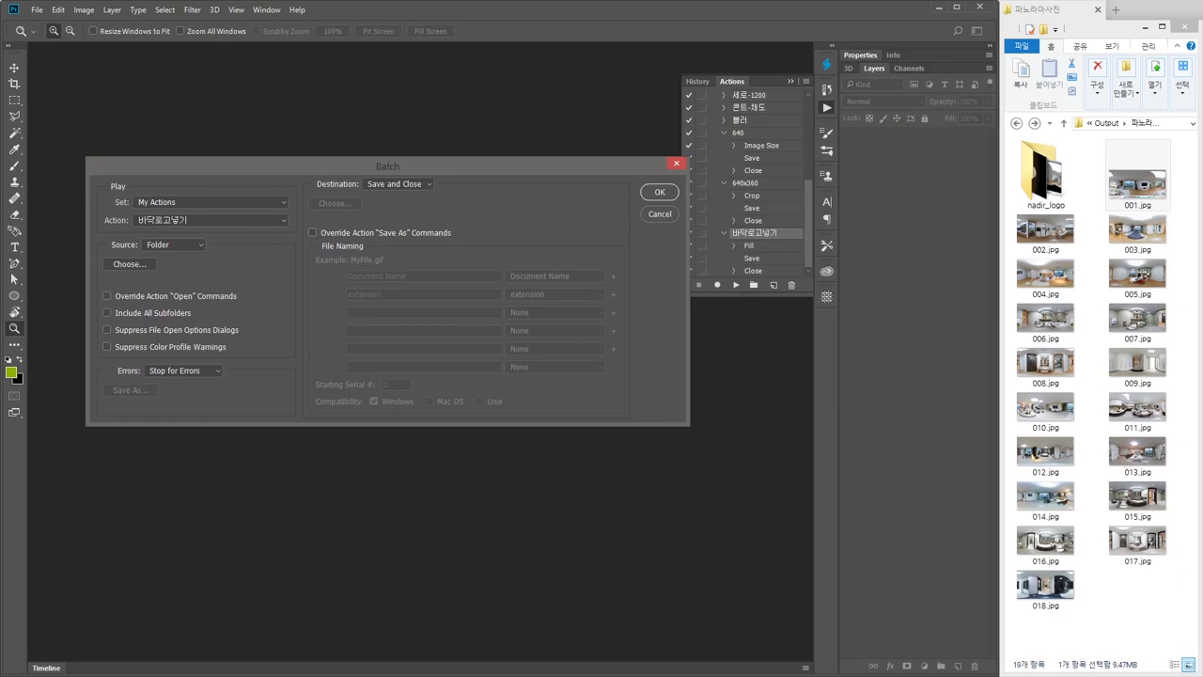
scroll(748, 178, "up", 3)
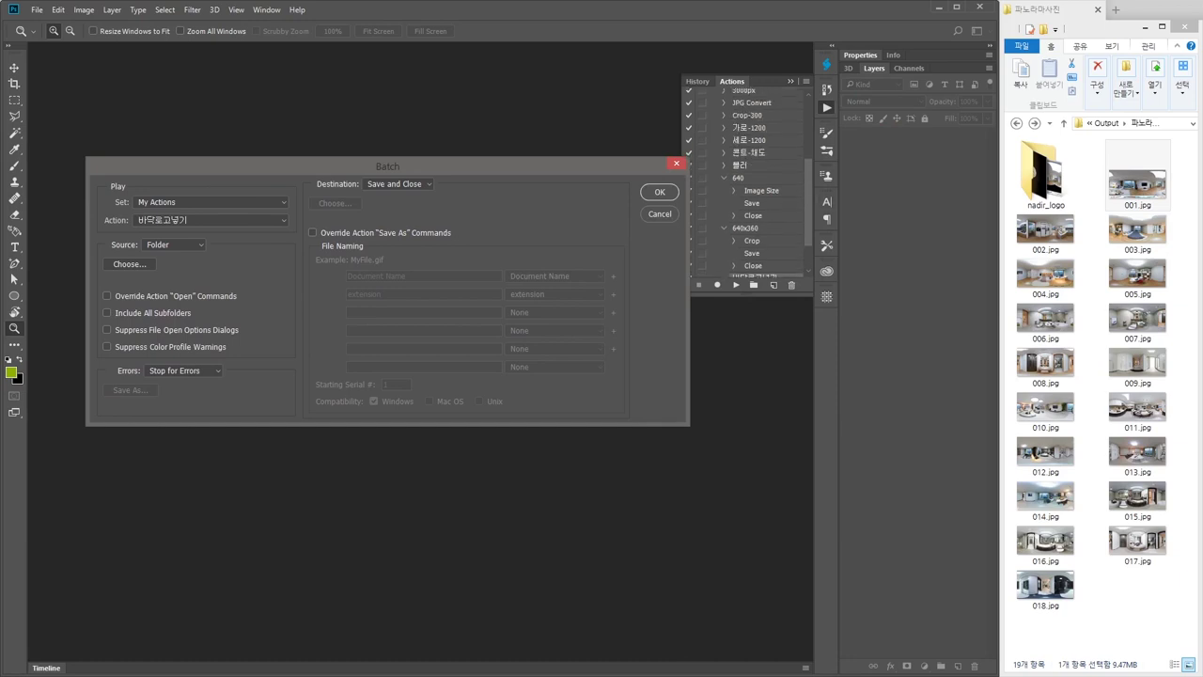
scroll(752, 178, "up", 4)
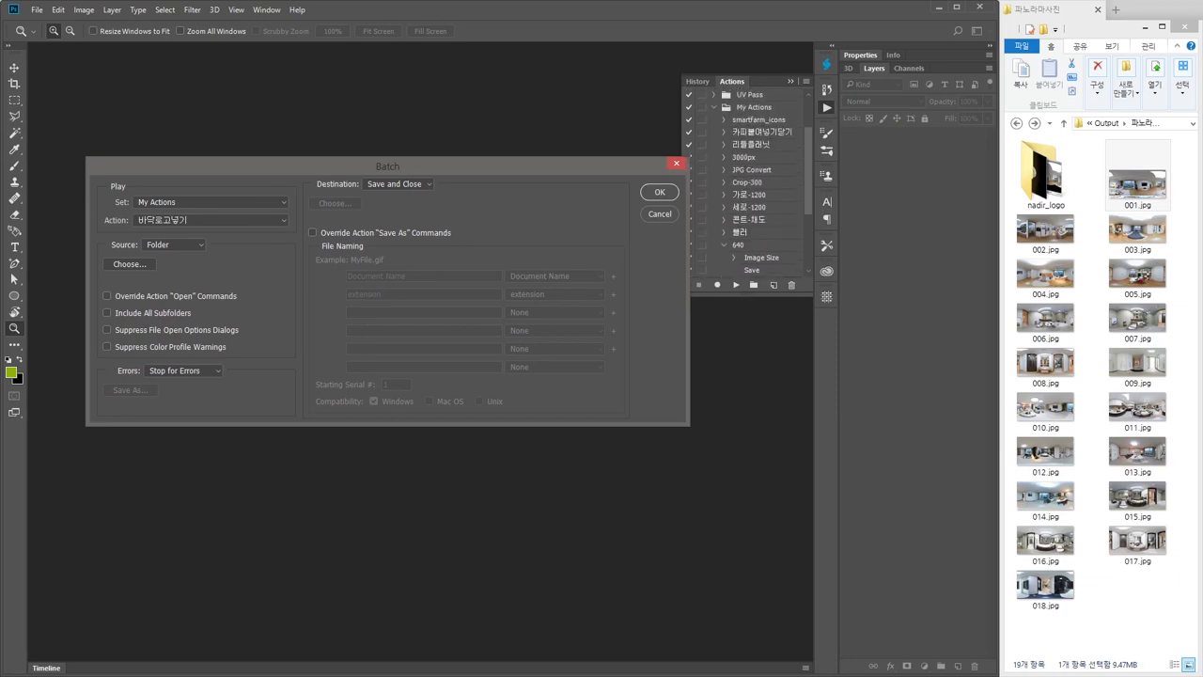
scroll(752, 178, "down", 7)
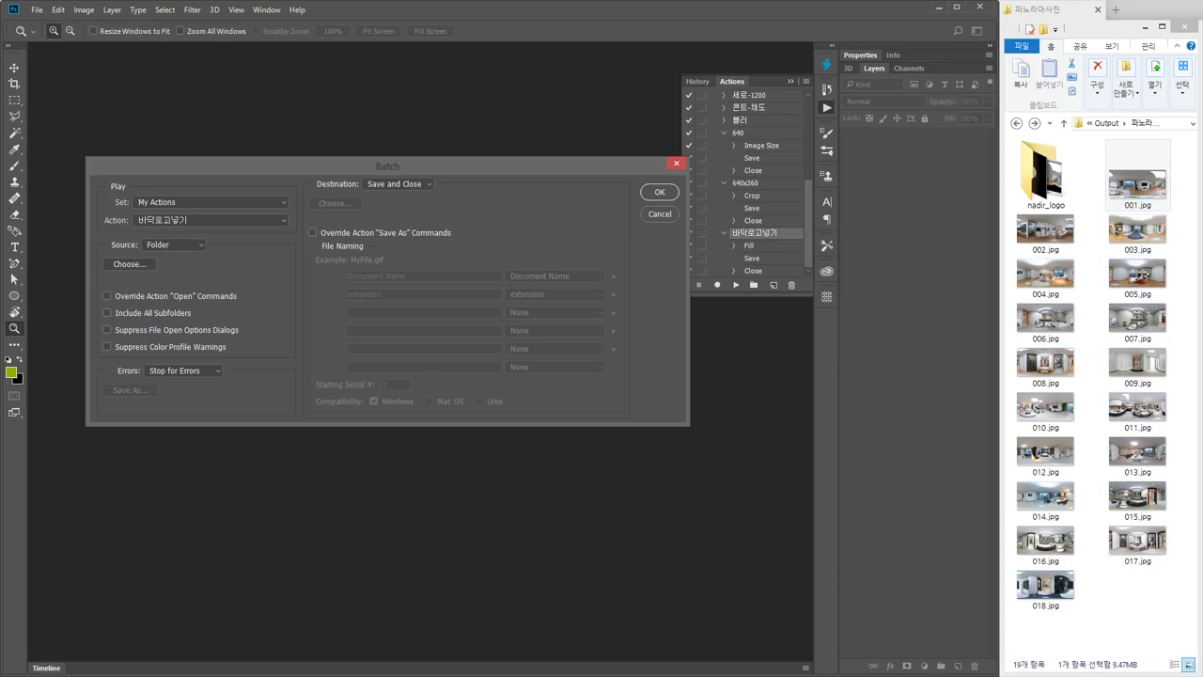
Set the batch source folder to D:\HDVR_CaptureOne\HDVR\Output\파노라마사진 using its copied path, and run the batch
left_click(129, 263)
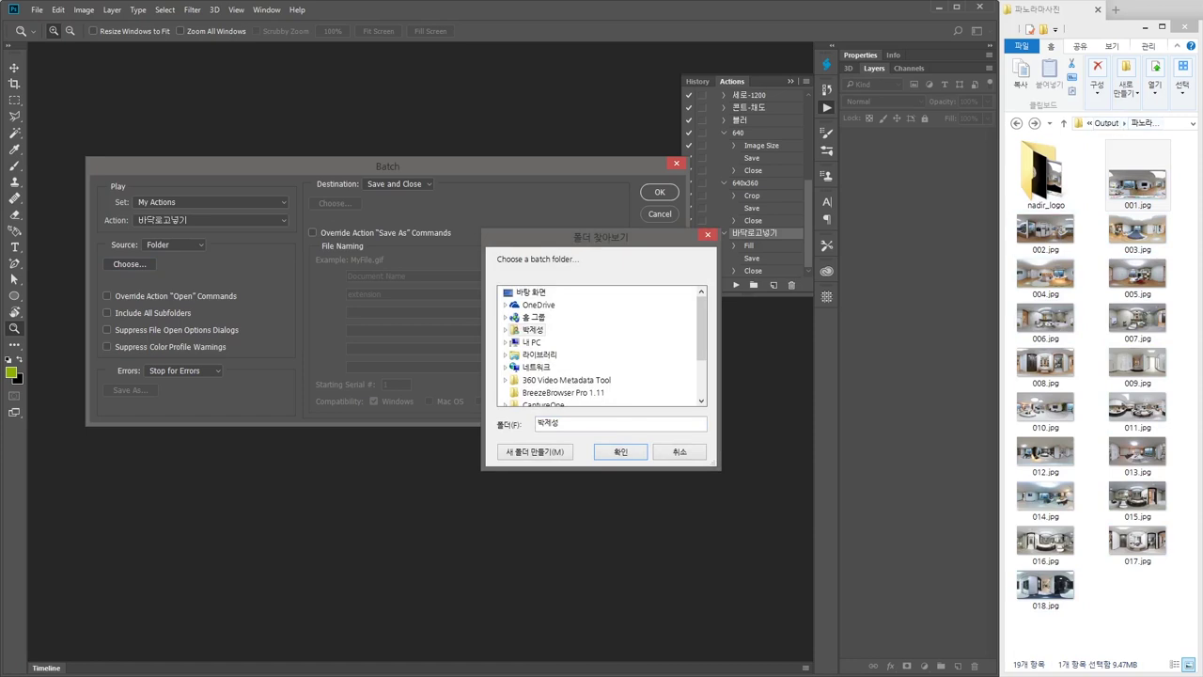
left_click(1145, 123)
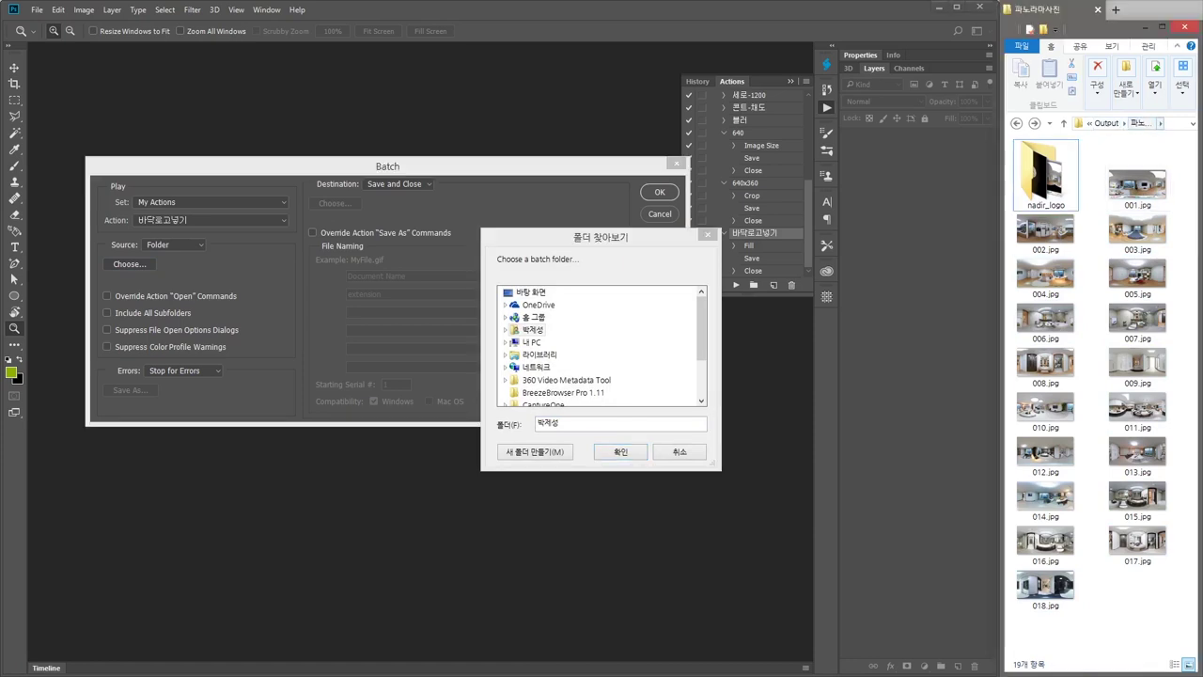
left_click(1192, 123)
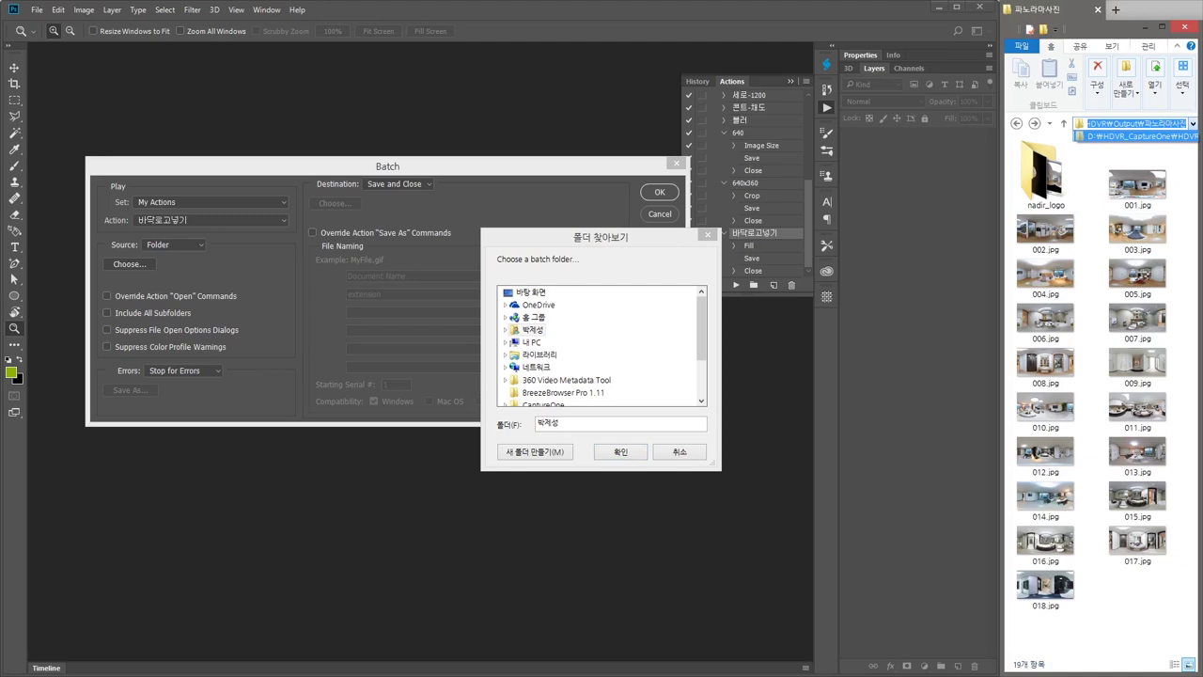
key("Escape")
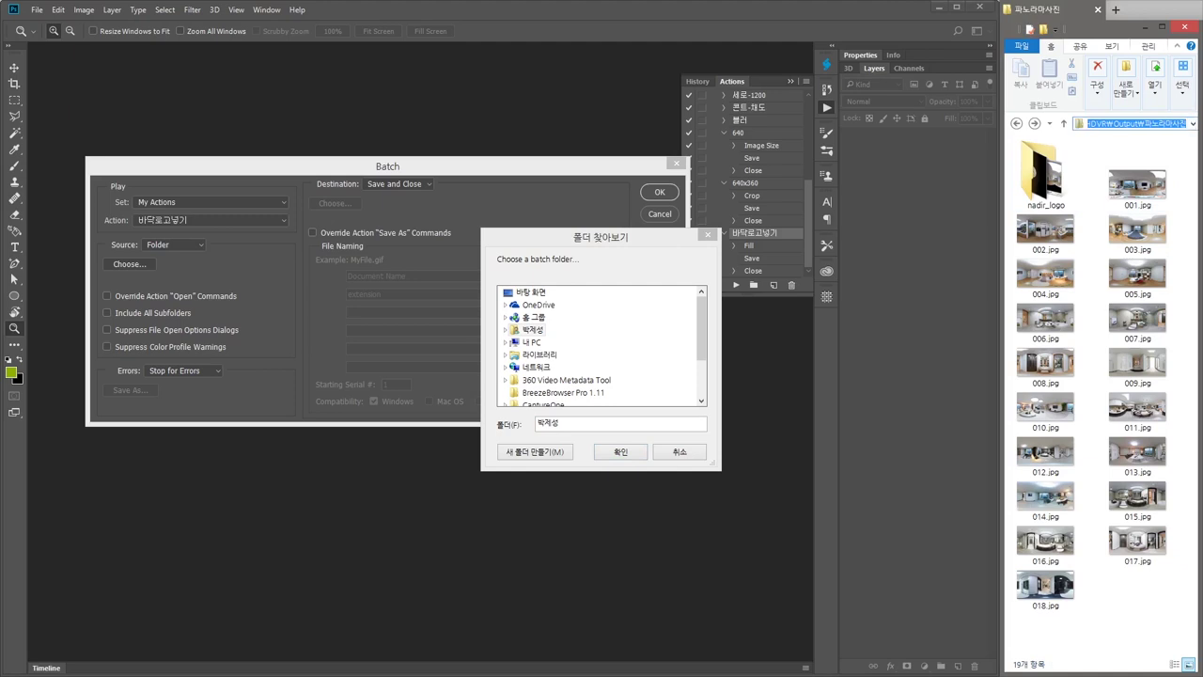
right_click(1129, 122)
left_click(1109, 164)
key("alt+Tab")
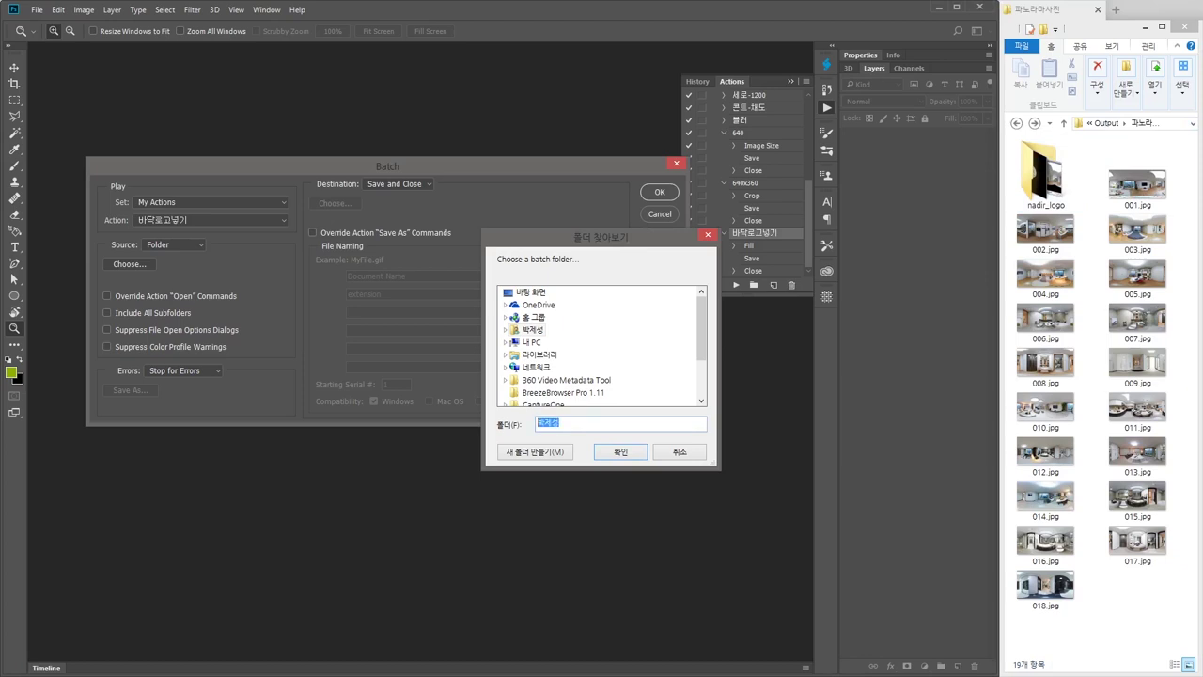
key("ctrl+v")
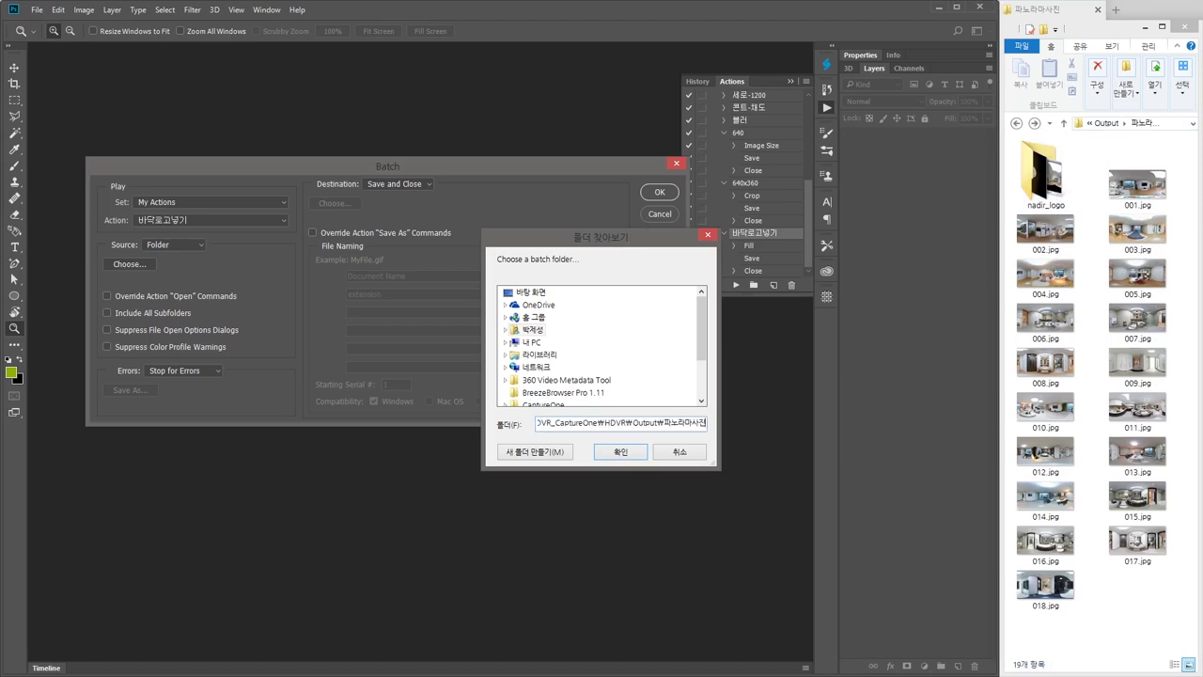
key("Return")
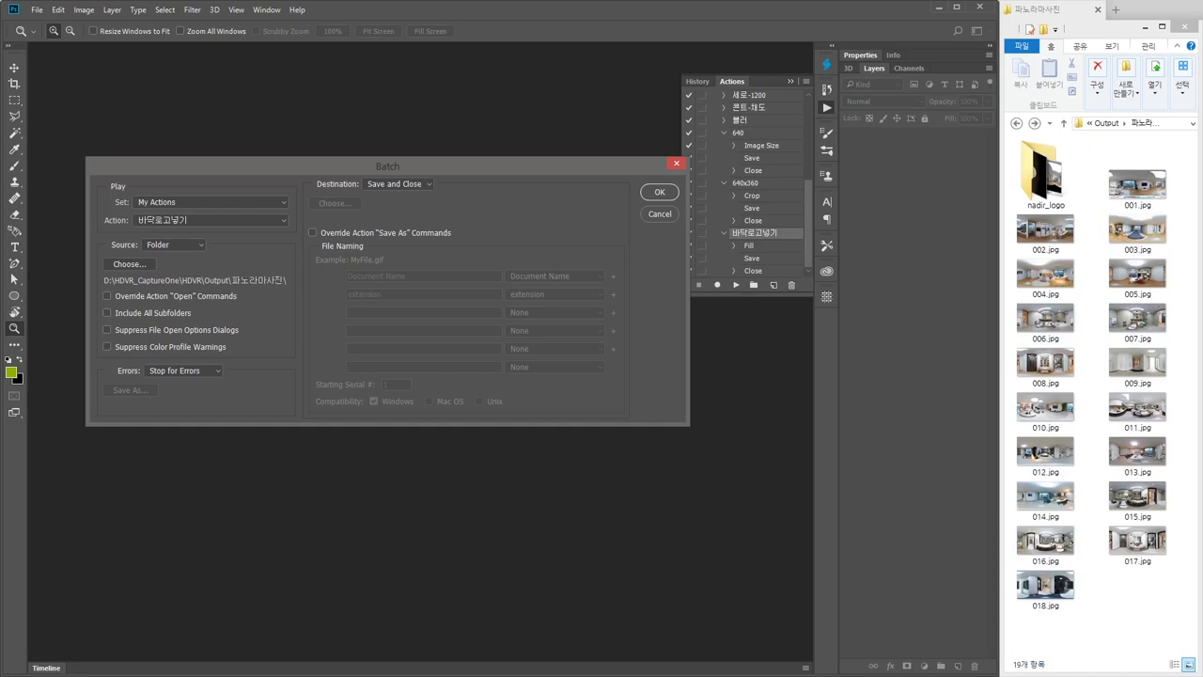
key("Return")
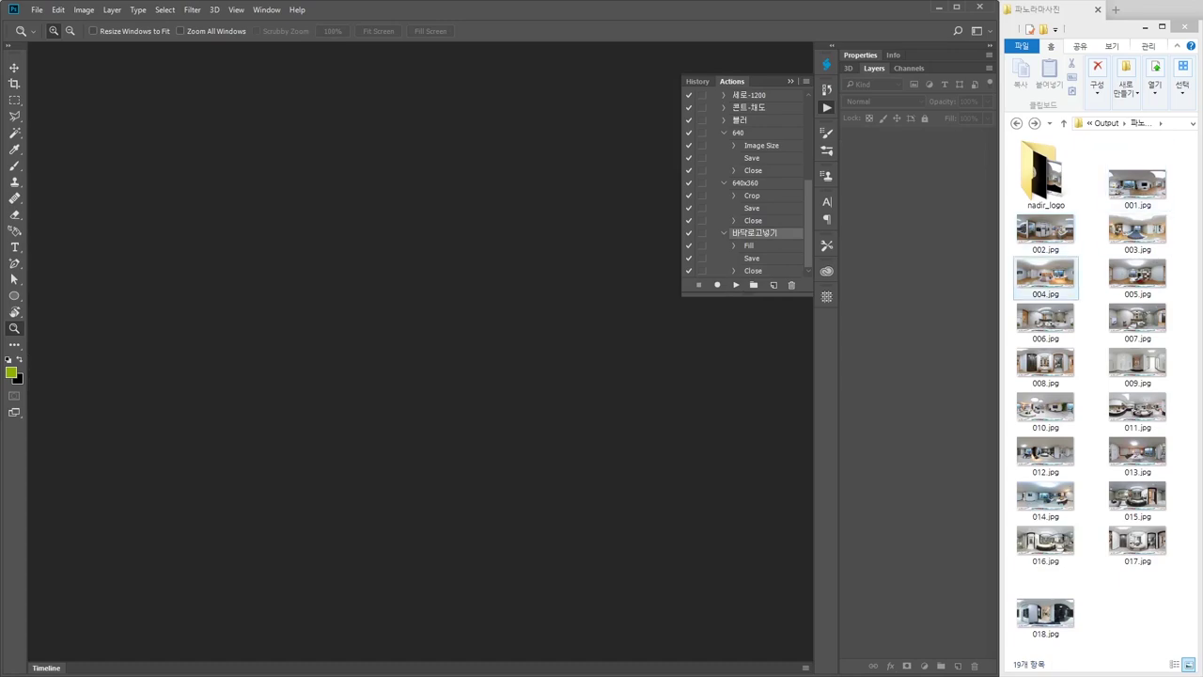
Open 001.jpg in ACDSee Quick View, page through the panoramas to 015.jpg checking the bottom logo strip, and close the viewer
left_click(1138, 179)
double_click(1137, 178)
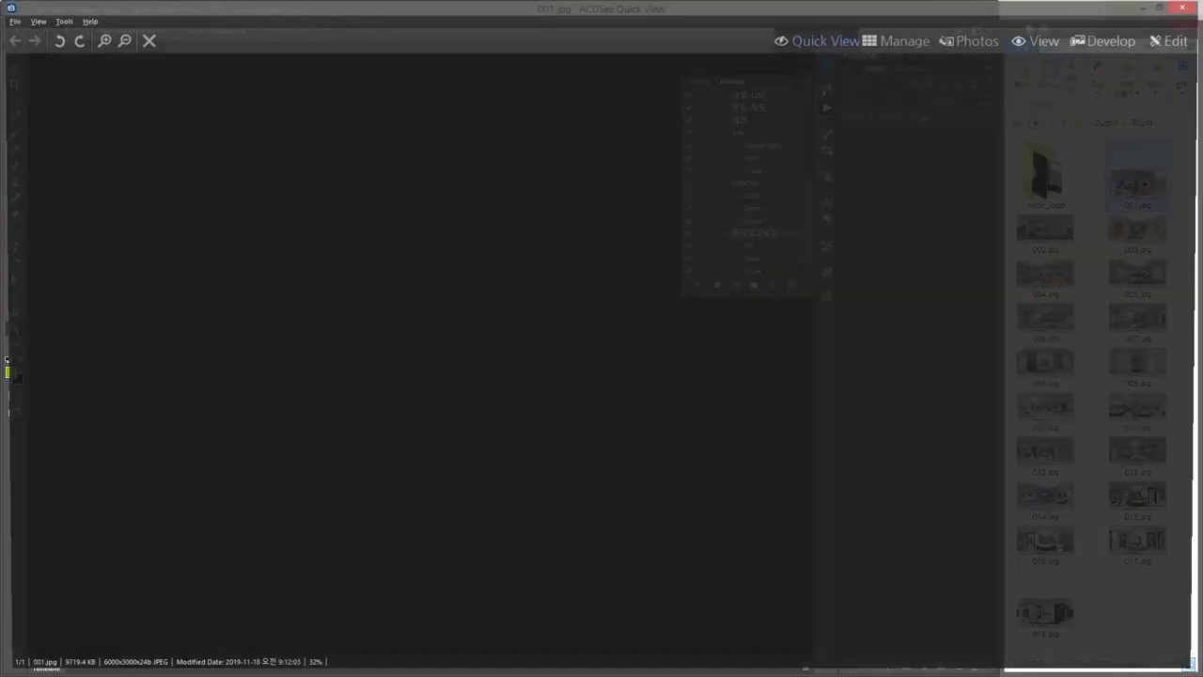
key("Right")
key("Right")
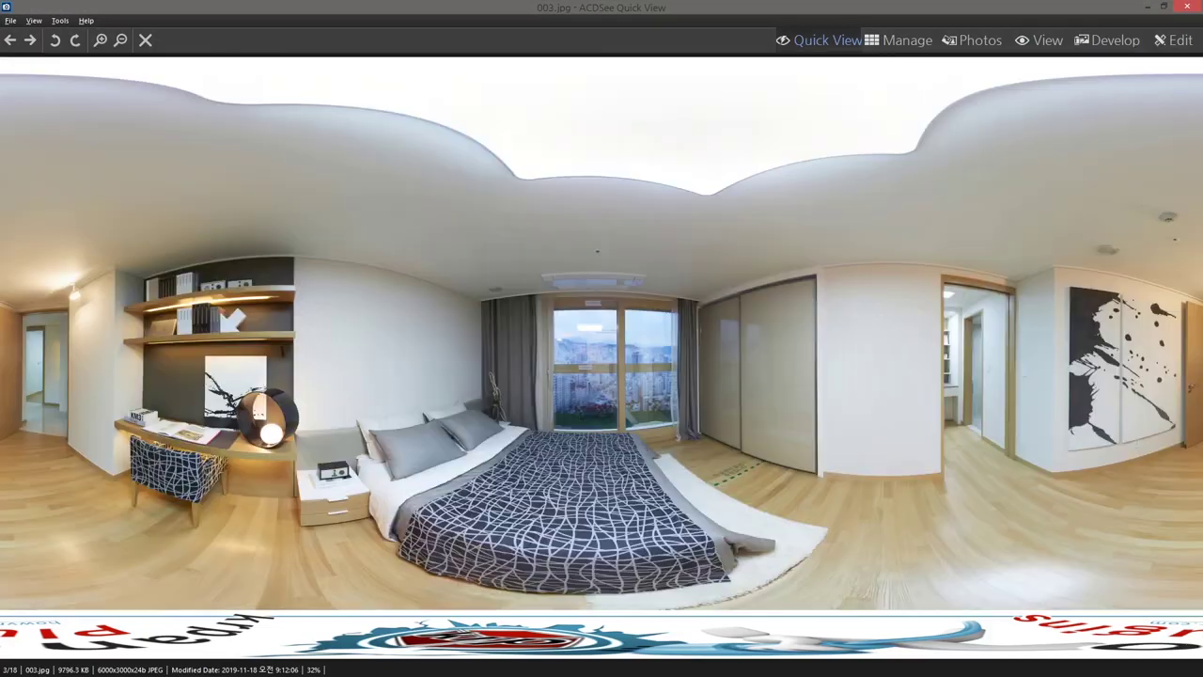
key("Right")
key("Right")
key("Right")
key("Right")
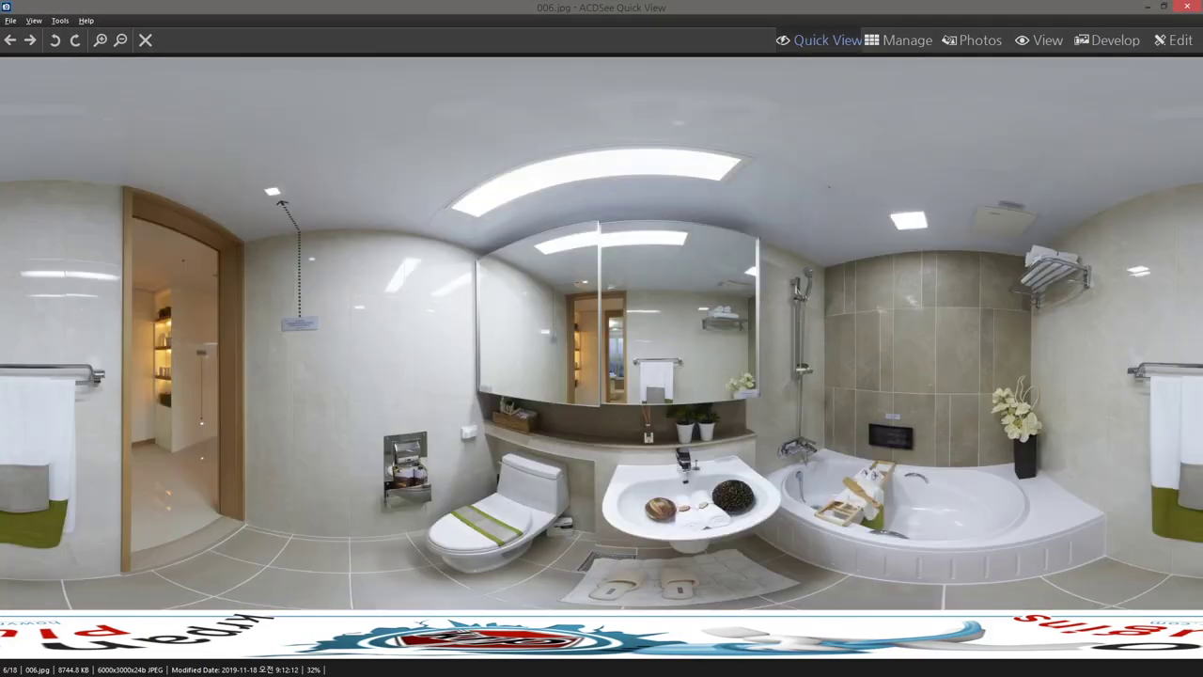
key("Right")
key("Right")
key("Right")
key("Right")
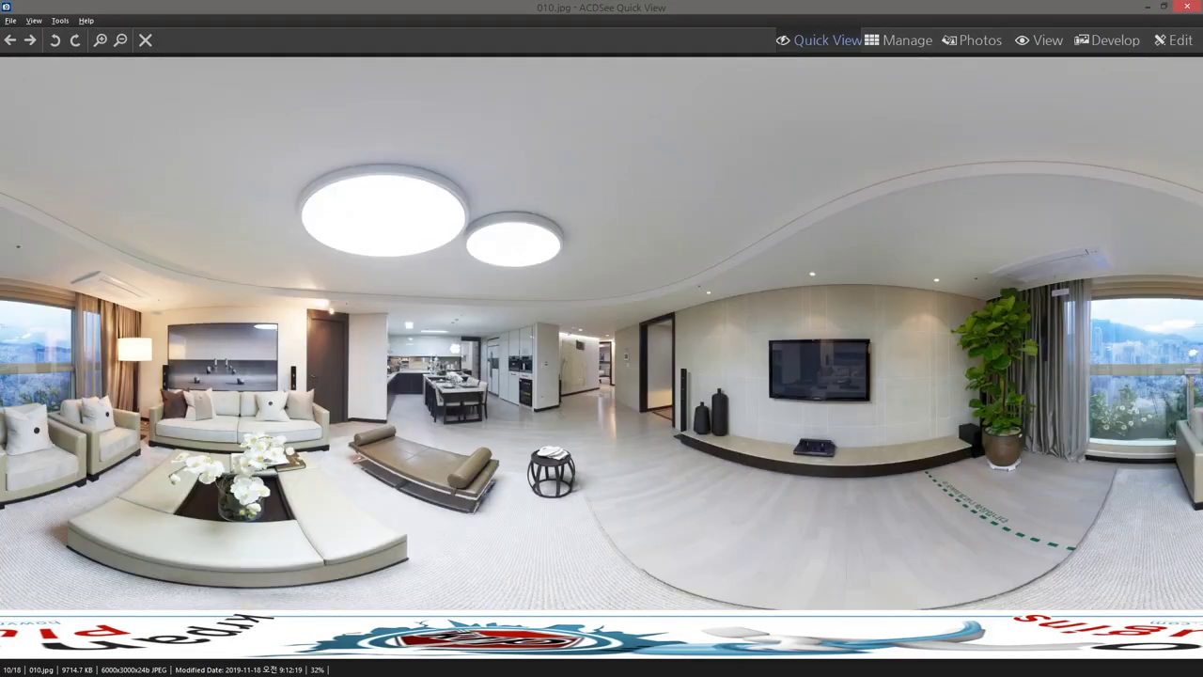
key("Right")
key("Right")
key("Right")
key("Right")
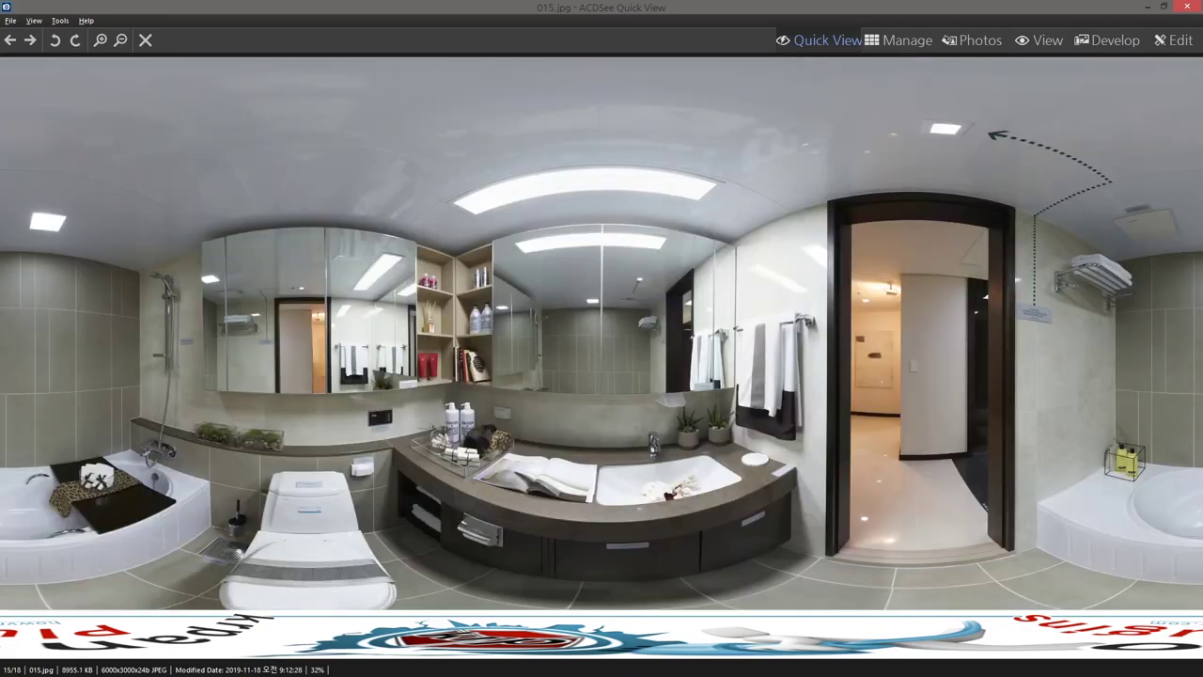
left_click(1186, 7)
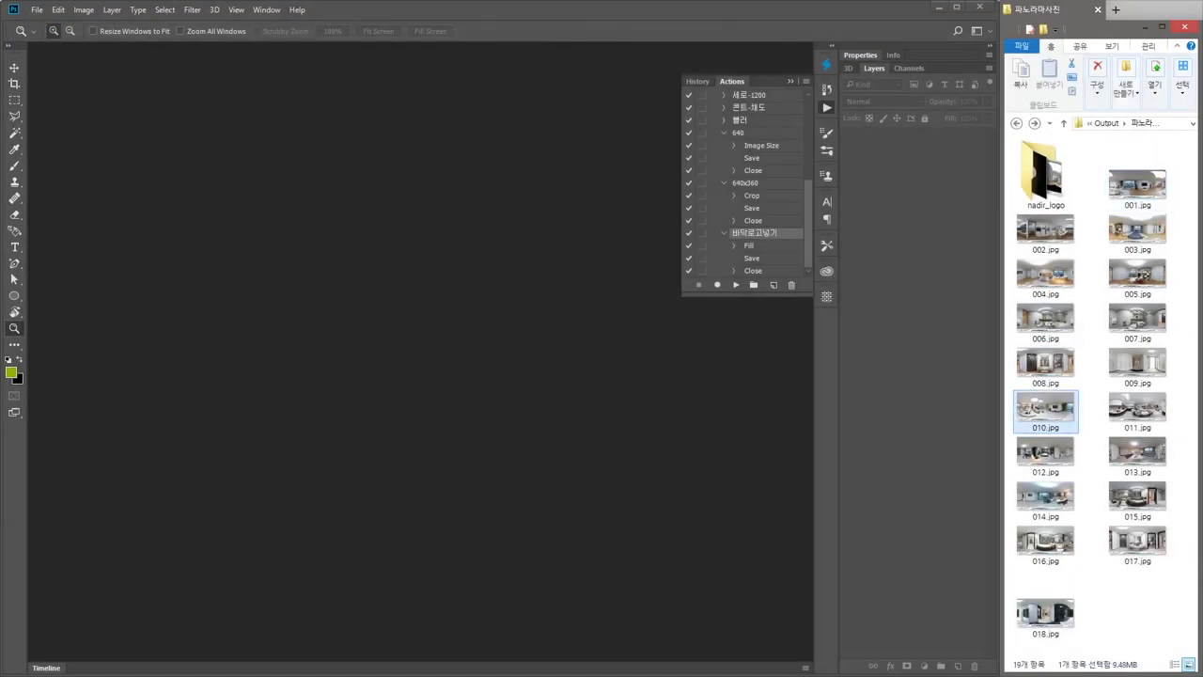
Open 010.jpg in DevalVR 3D Plugin 0.9.1.4, look down at the floor logo, and fit the viewer window beside File Explorer
left_click(1155, 79)
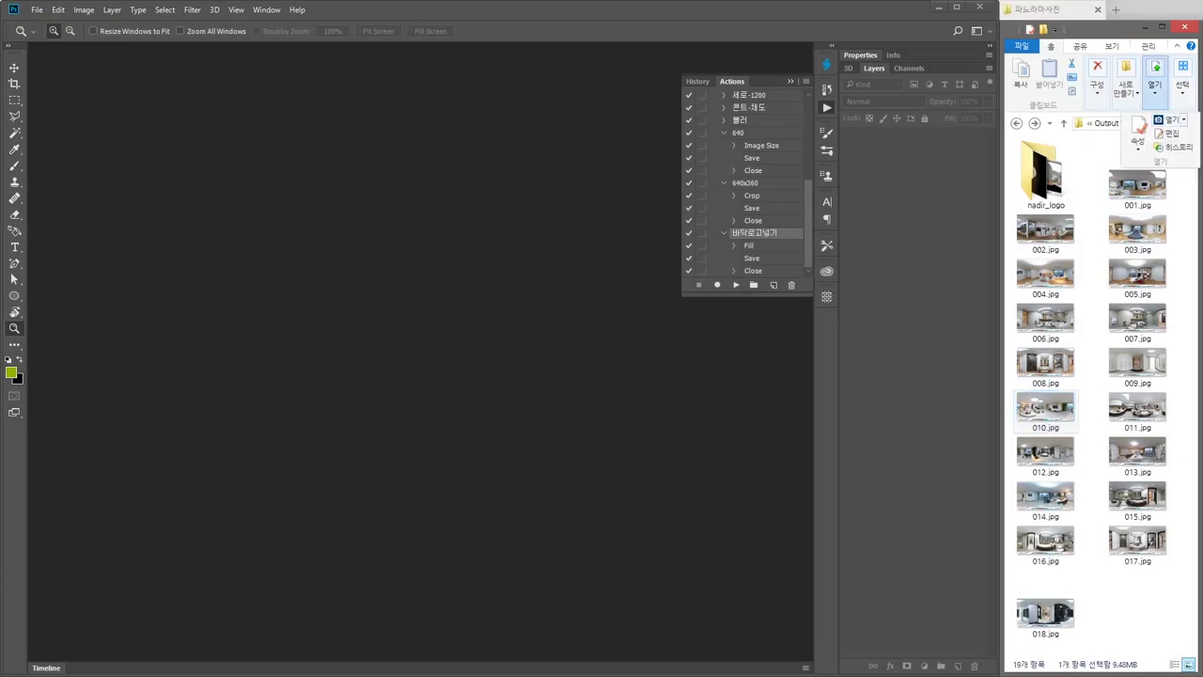
left_click(1183, 121)
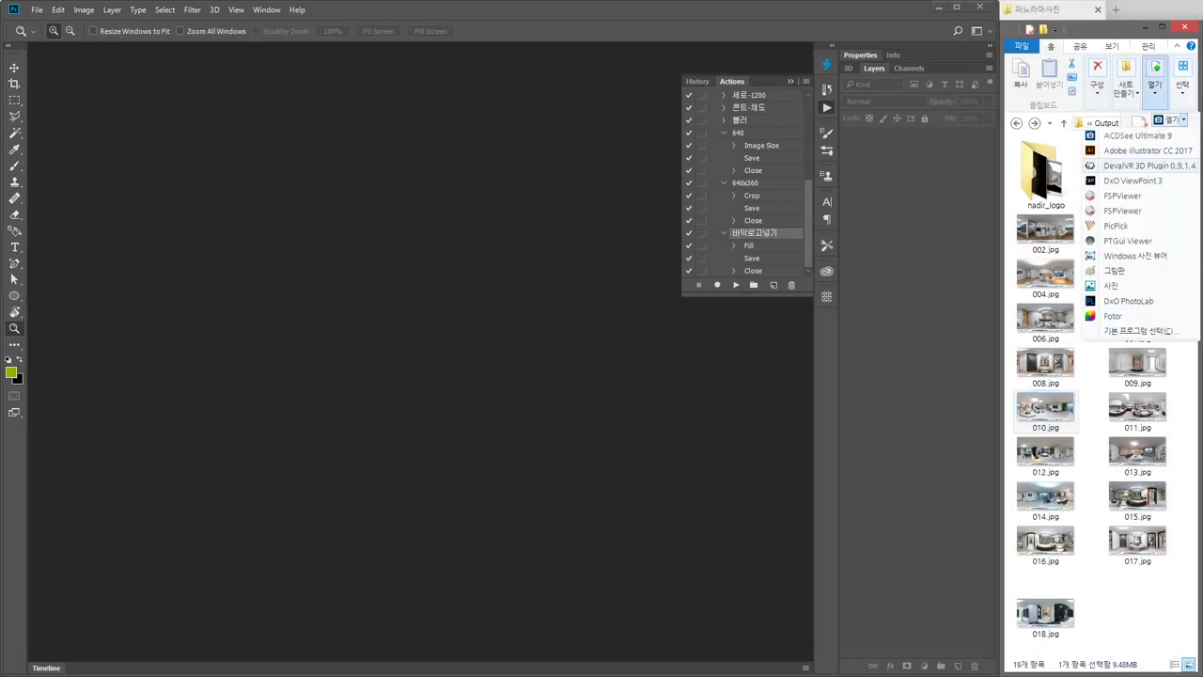
left_click(1148, 166)
key("Down")
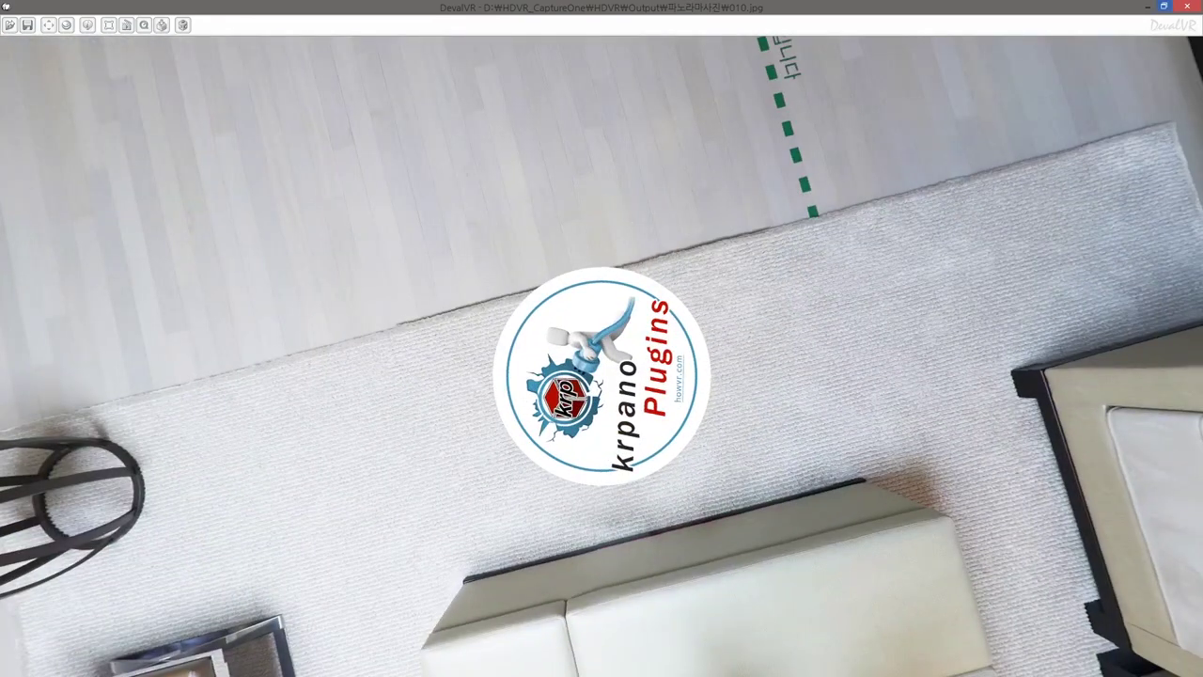
left_click_drag(690, 7, 1, 157)
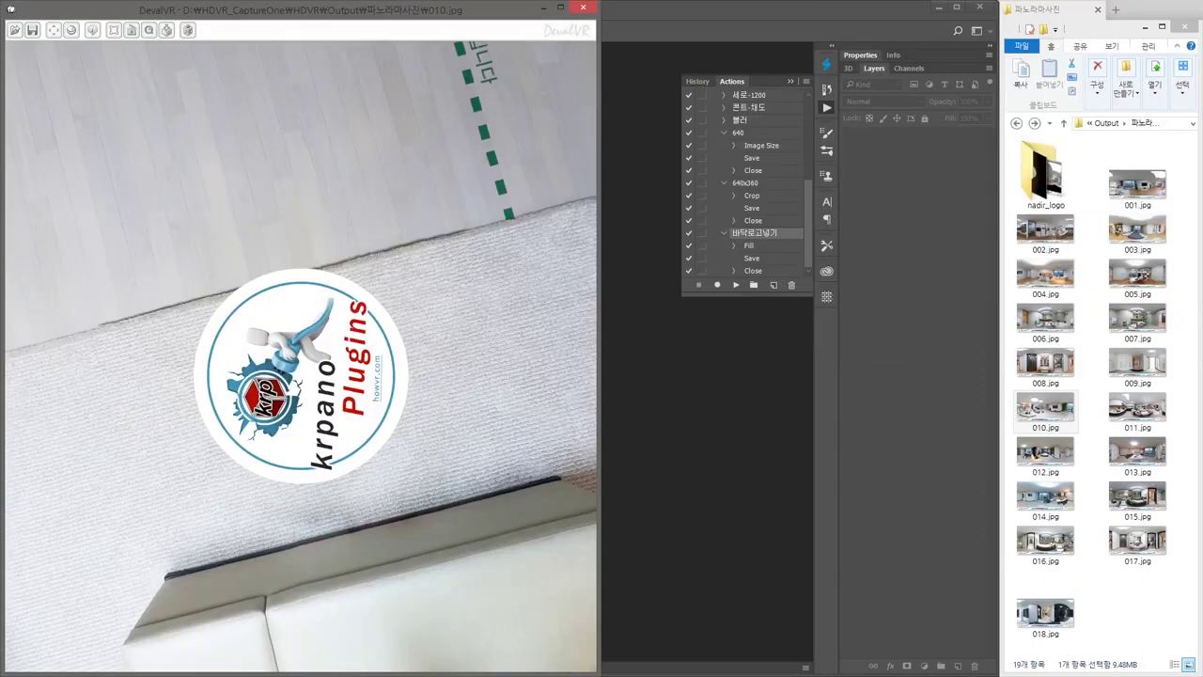
left_click_drag(599, 338, 997, 338)
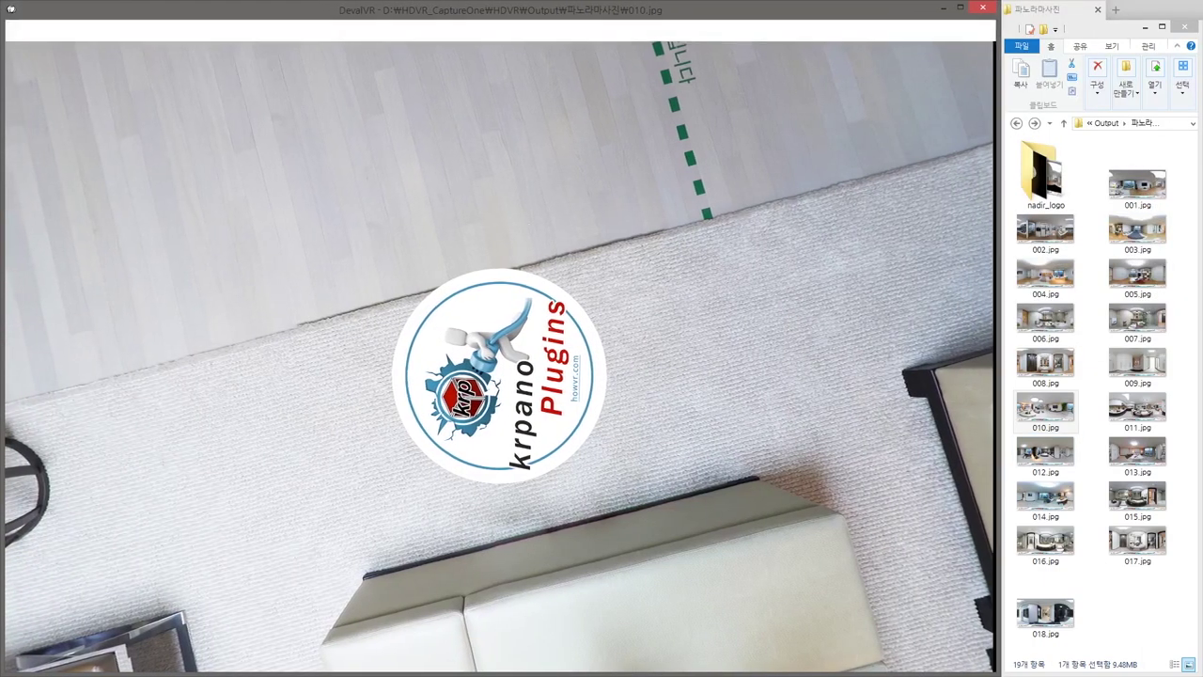
Load 015.jpg from File Explorer into the DevalVR viewer and center the floor logo in the view
left_click(1137, 456)
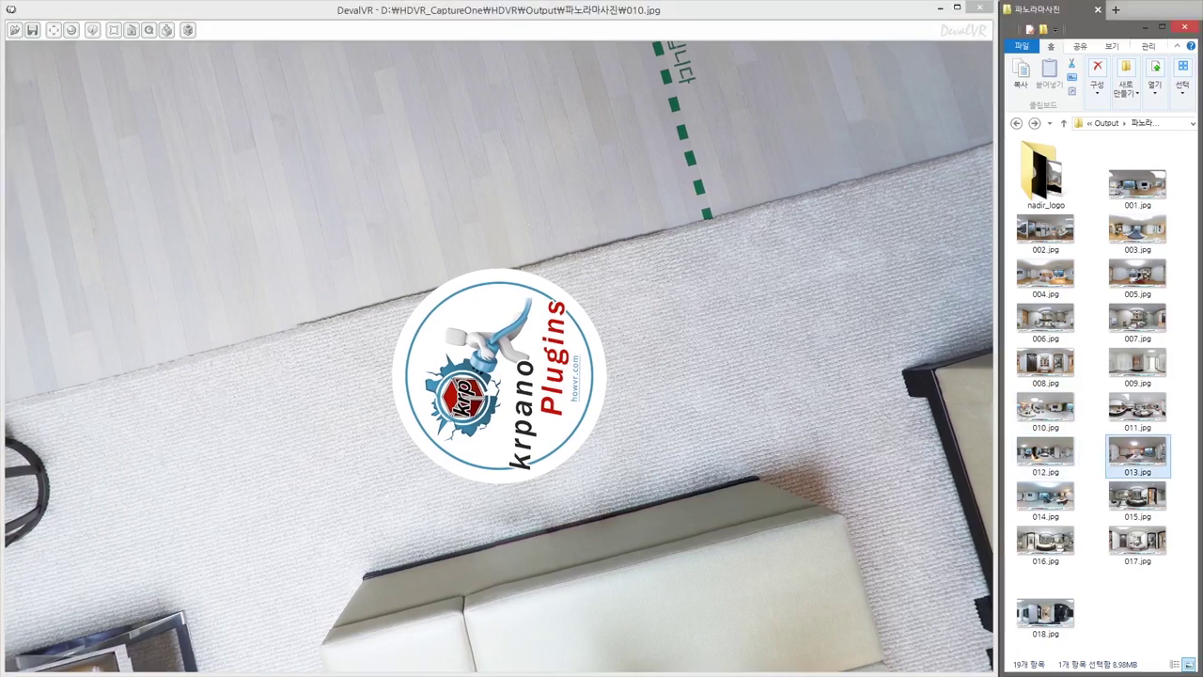
left_click(1137, 501)
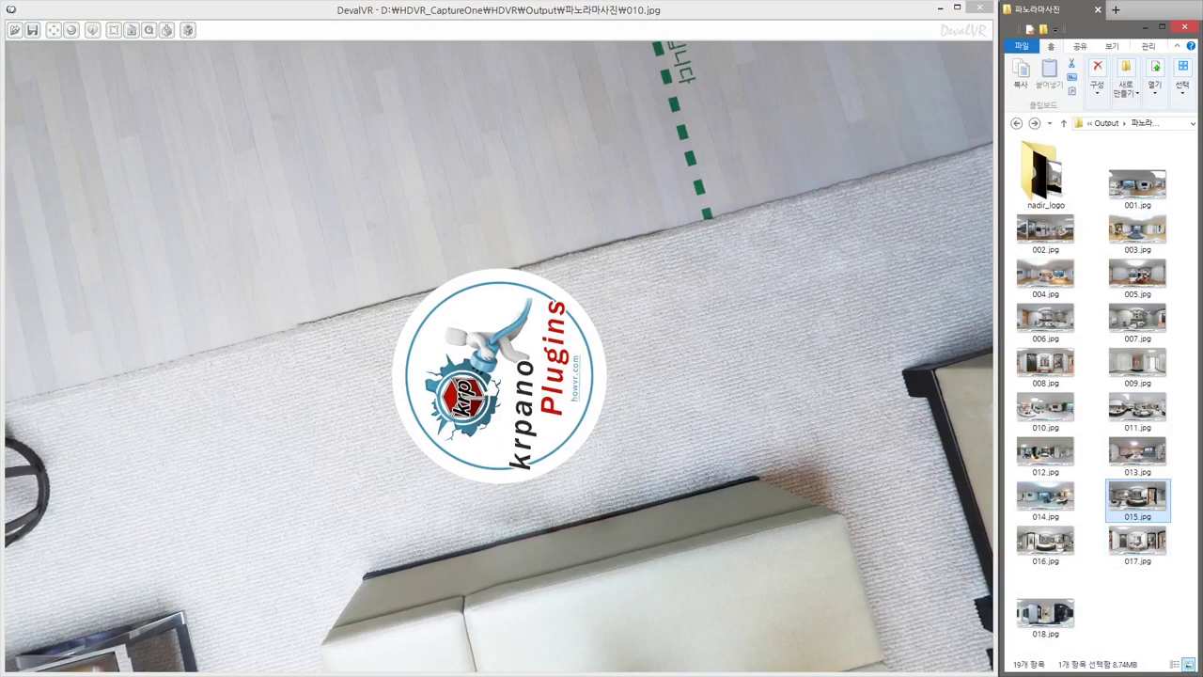
key("Return")
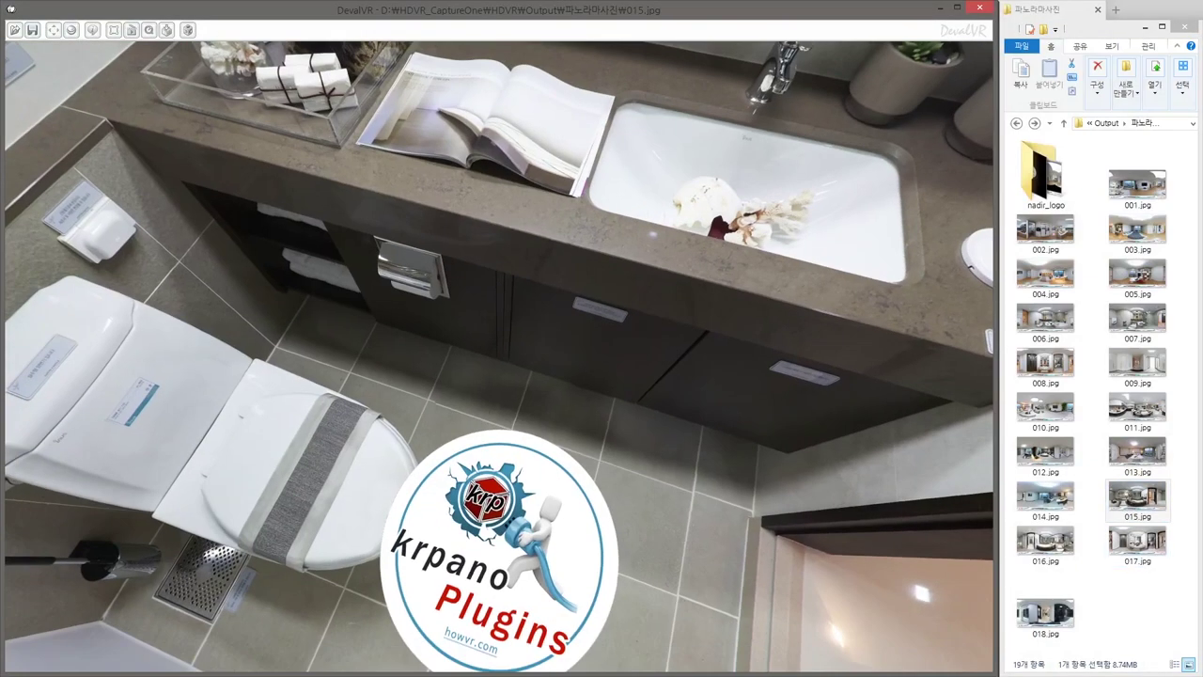
left_click_drag(498, 549, 498, 357)
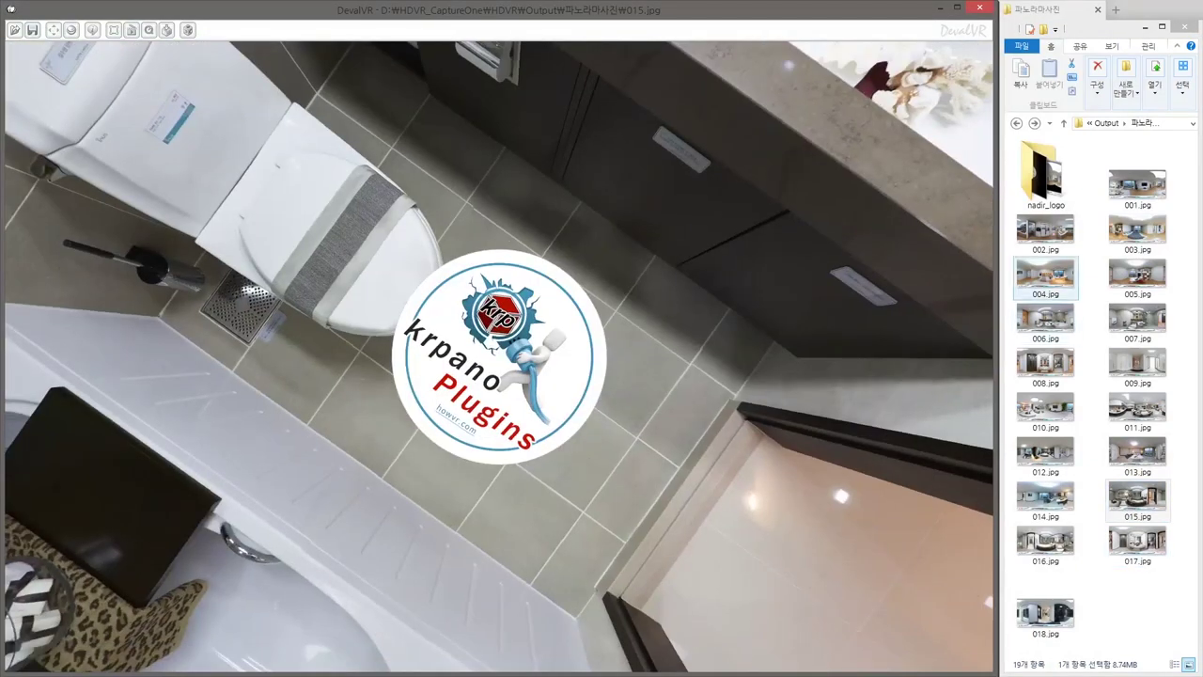
Load 004.jpg into the DevalVR viewer, check its floor logo, and close the viewer
left_click(1046, 277)
left_click(1045, 275)
key("Return")
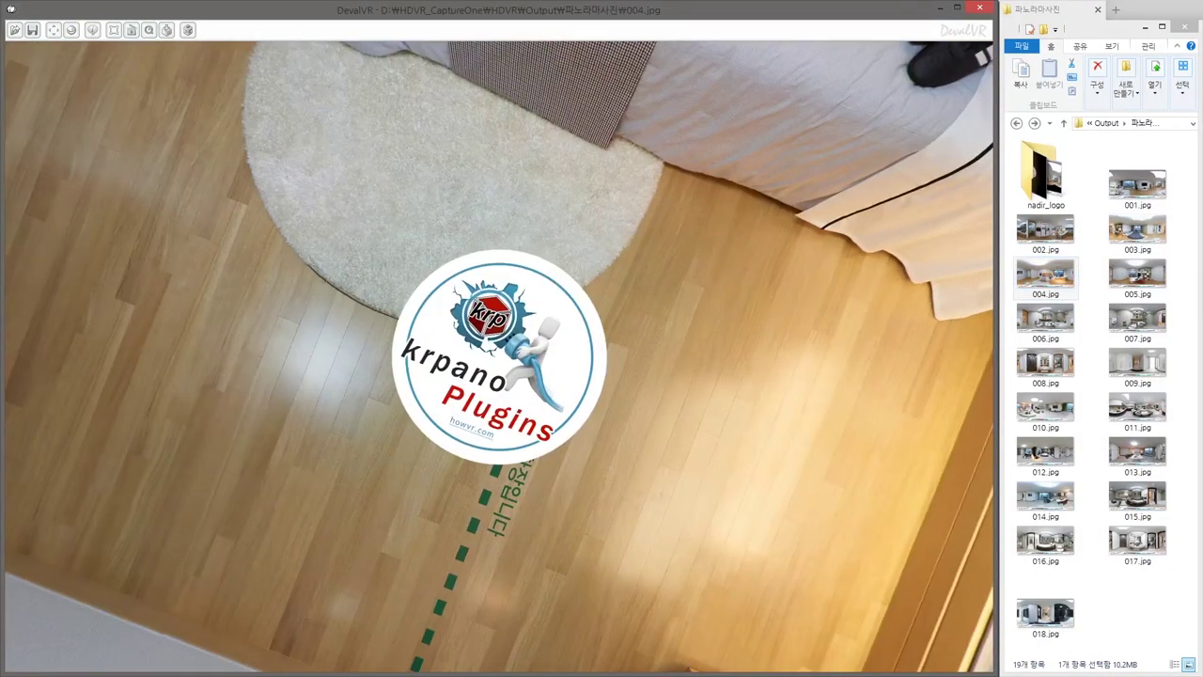
left_click(979, 7)
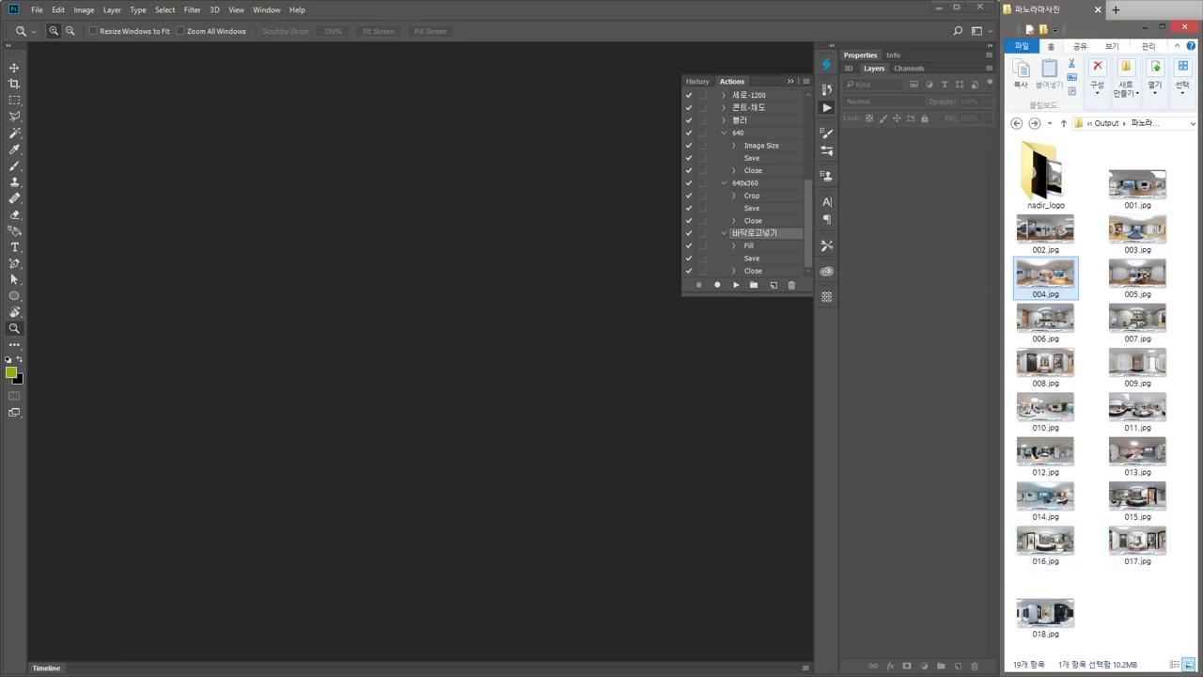
Open the nadir_logo folder, view nadir_logo.psd in ACDSee Quick View, and close the viewer
double_click(1045, 174)
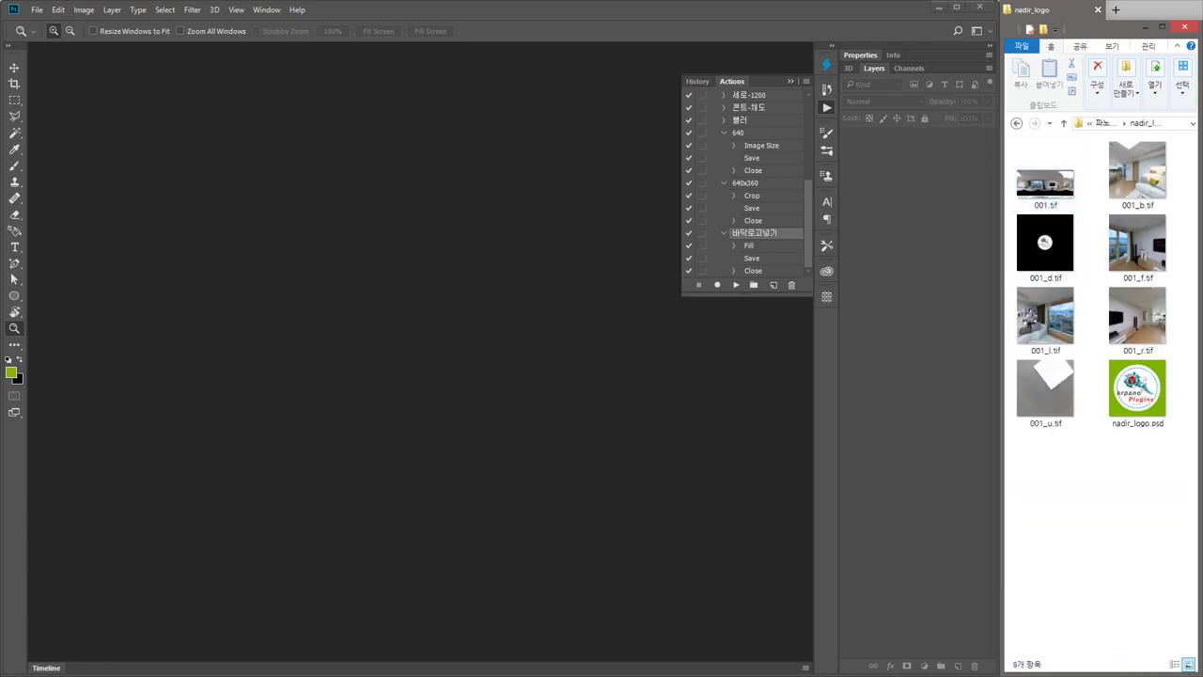
double_click(1137, 388)
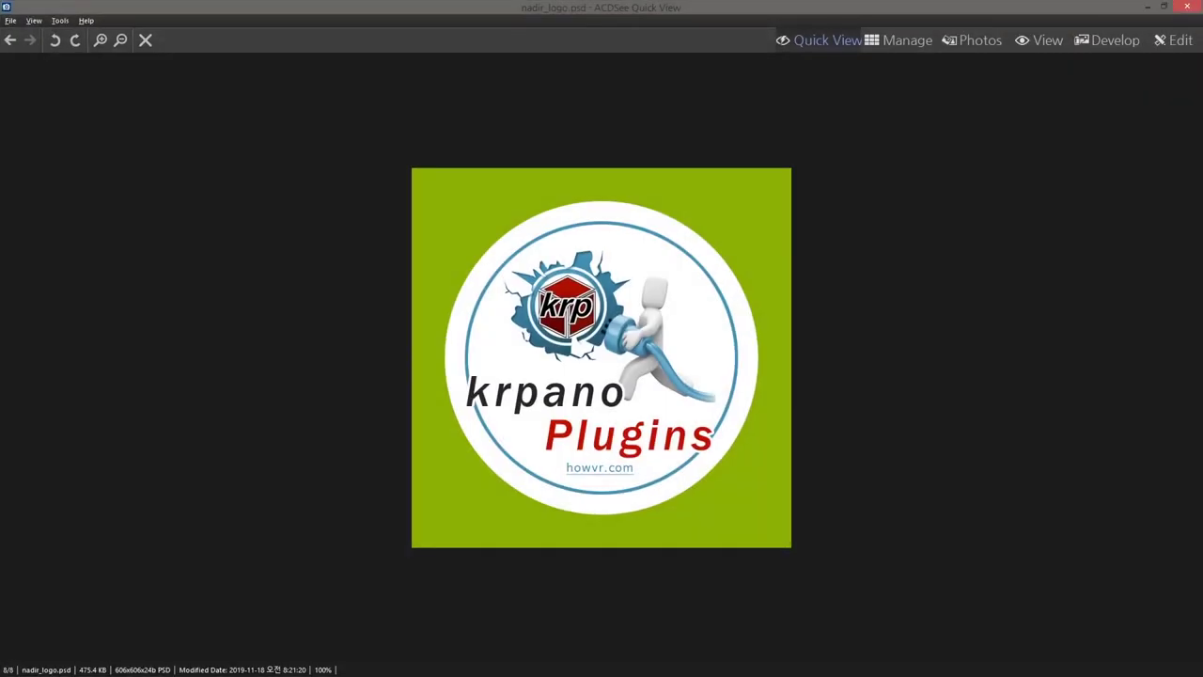
left_click(1187, 7)
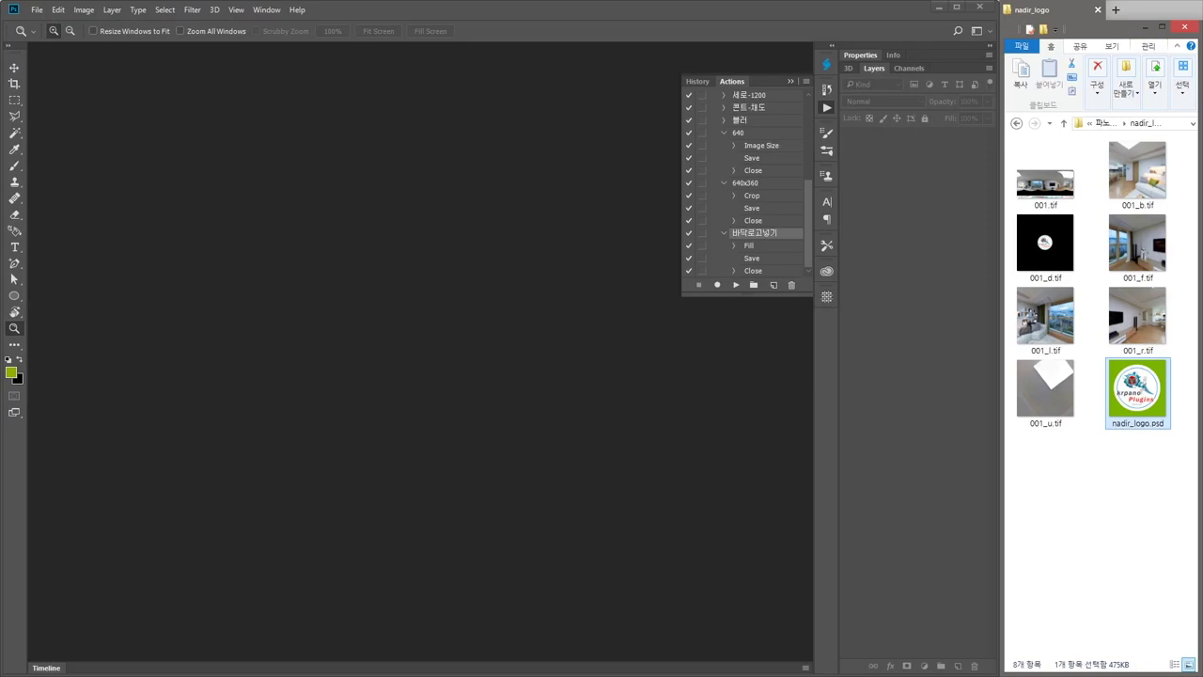
Switch to the krpano Tools Convert Tool, review 001.jpg in the 파노라마사진 folder, and reopen the nadir_logo folder
key("alt+Tab")
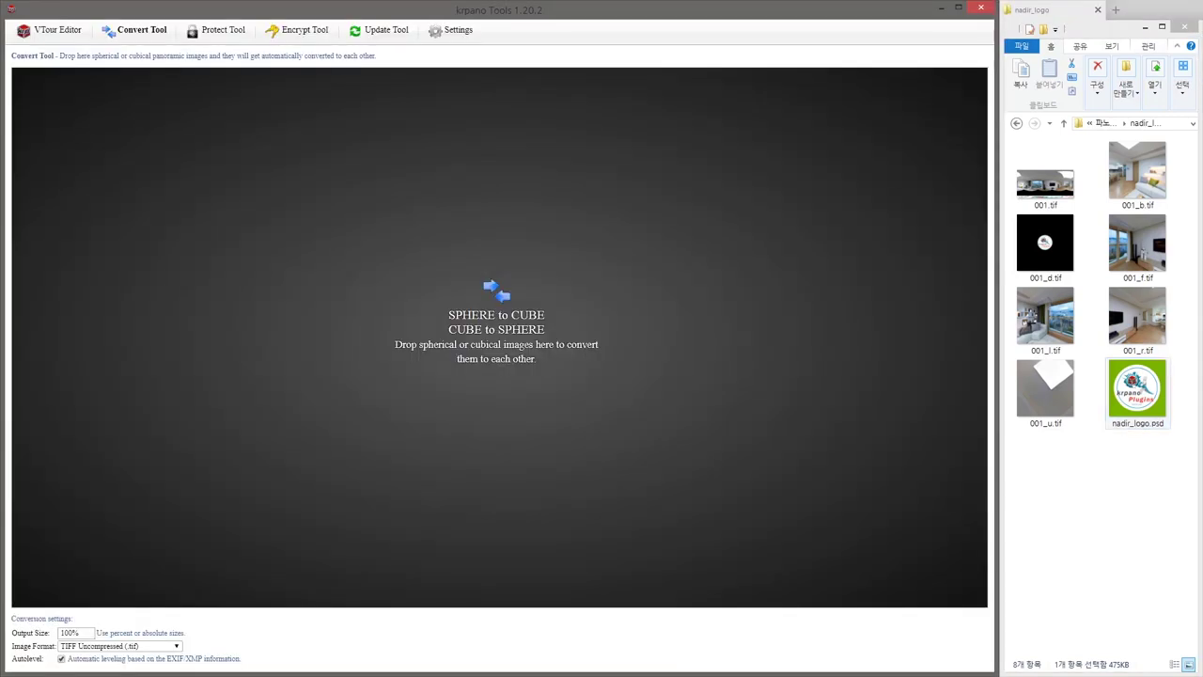
left_click(1016, 123)
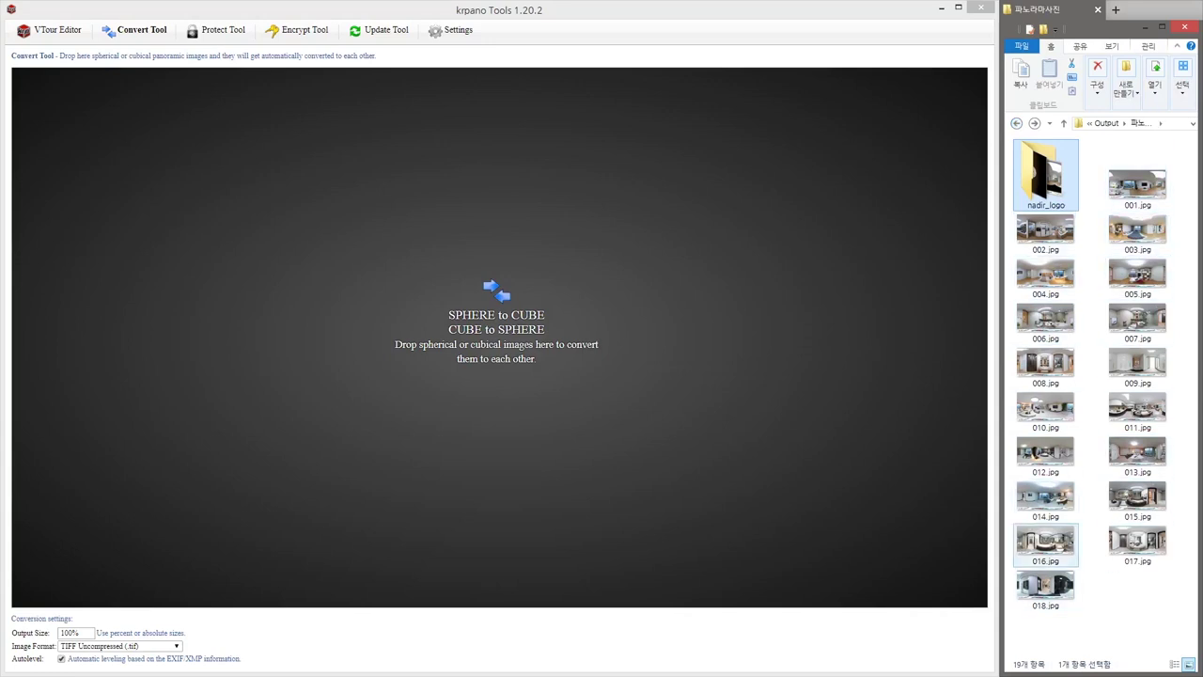
left_click(1137, 184)
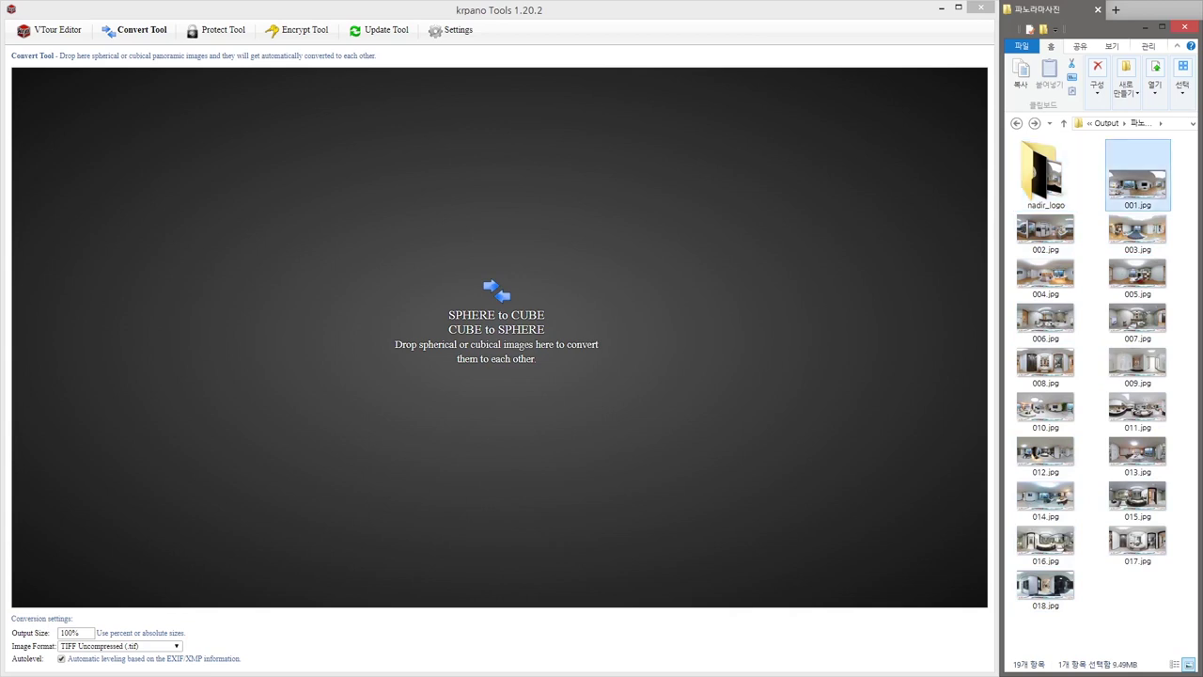
double_click(1045, 174)
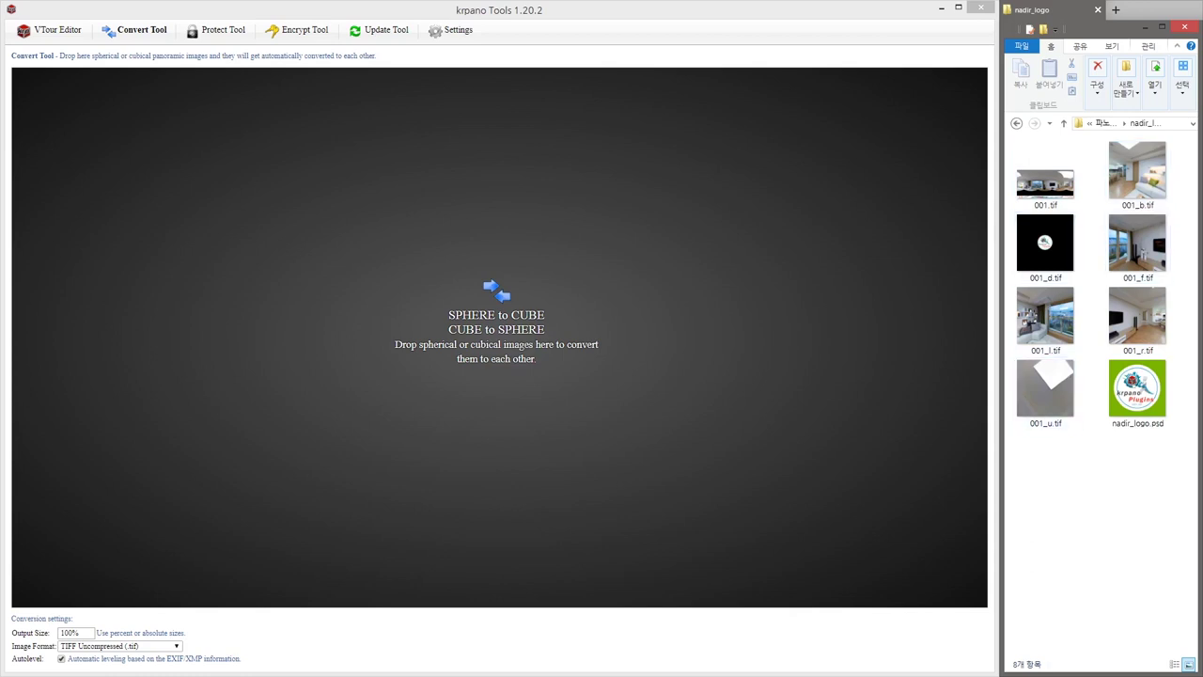
Switch to Photoshop, open 001_d.tif from the nadir_logo folder, and view nadir_logo.psd in ACDSee Quick View before closing the viewer
key("alt+Tab")
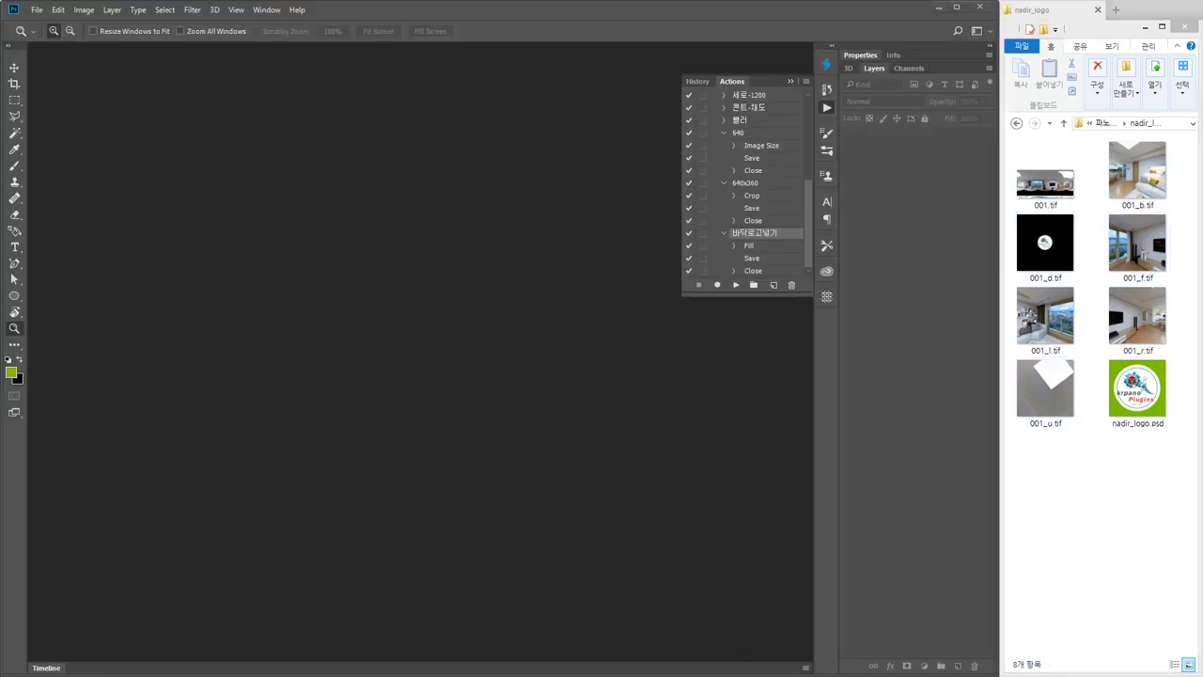
left_click(1045, 247)
left_click_drag(1045, 242, 523, 314)
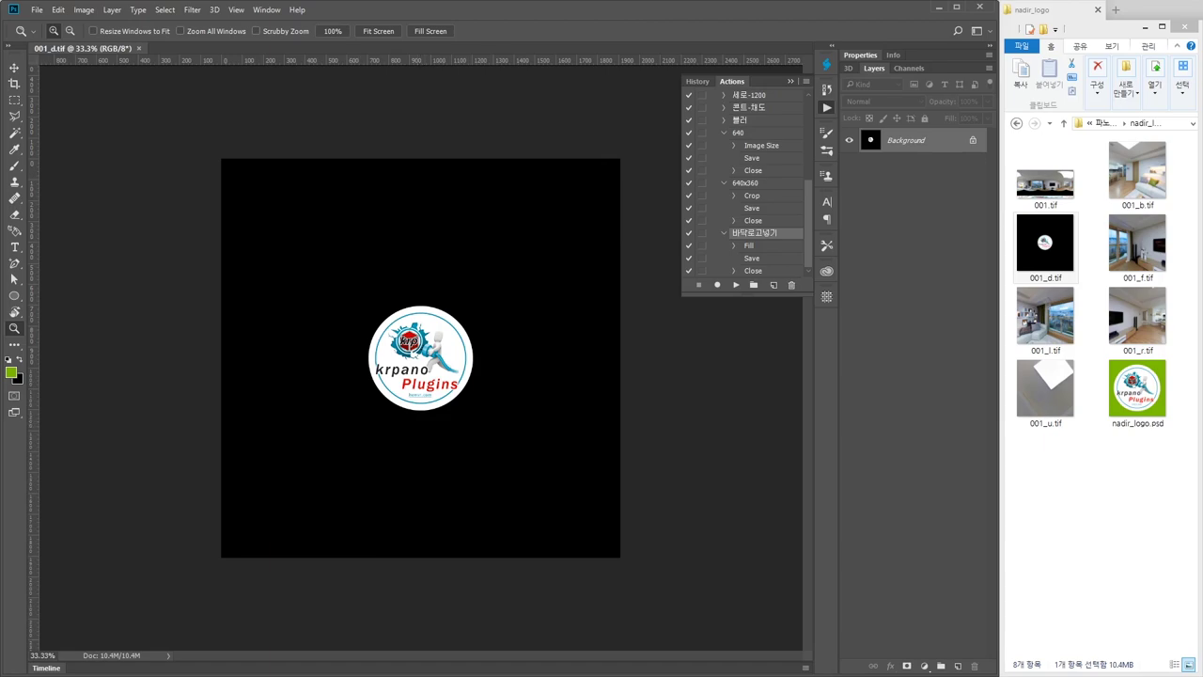
double_click(1138, 388)
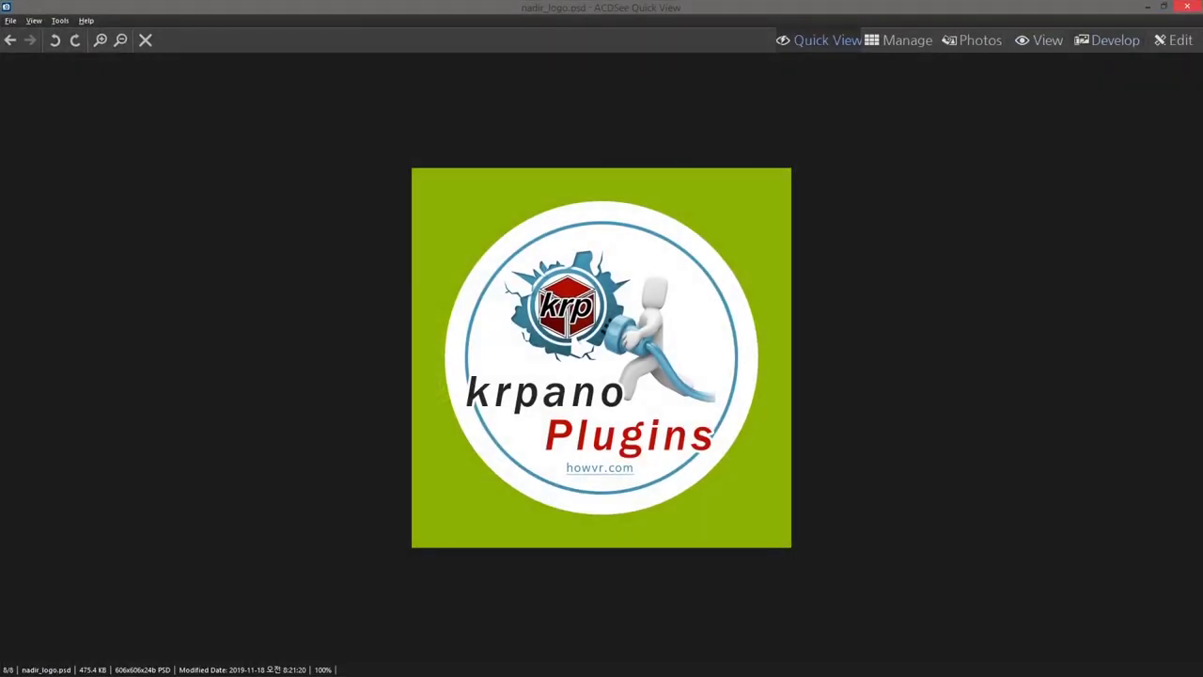
left_click(1187, 6)
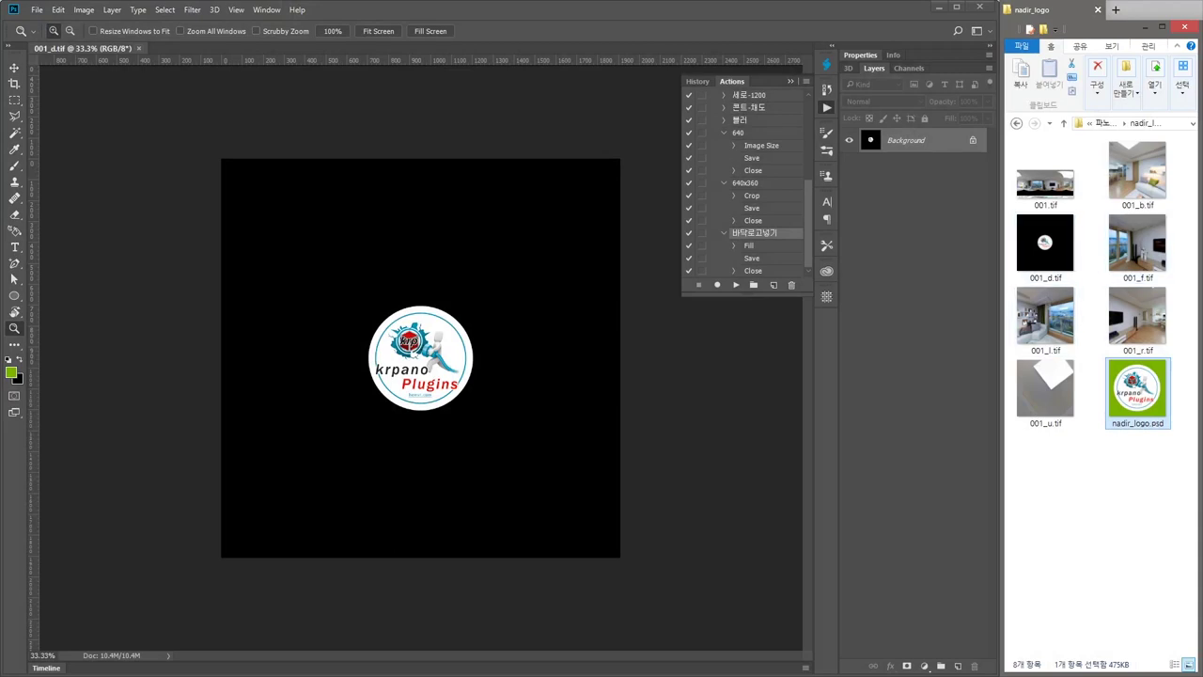
Open 001.tif, convert its background to a regular layer, and delete everything above the stretched logo strip using a rectangular selection
left_click_drag(1045, 175, 570, 49)
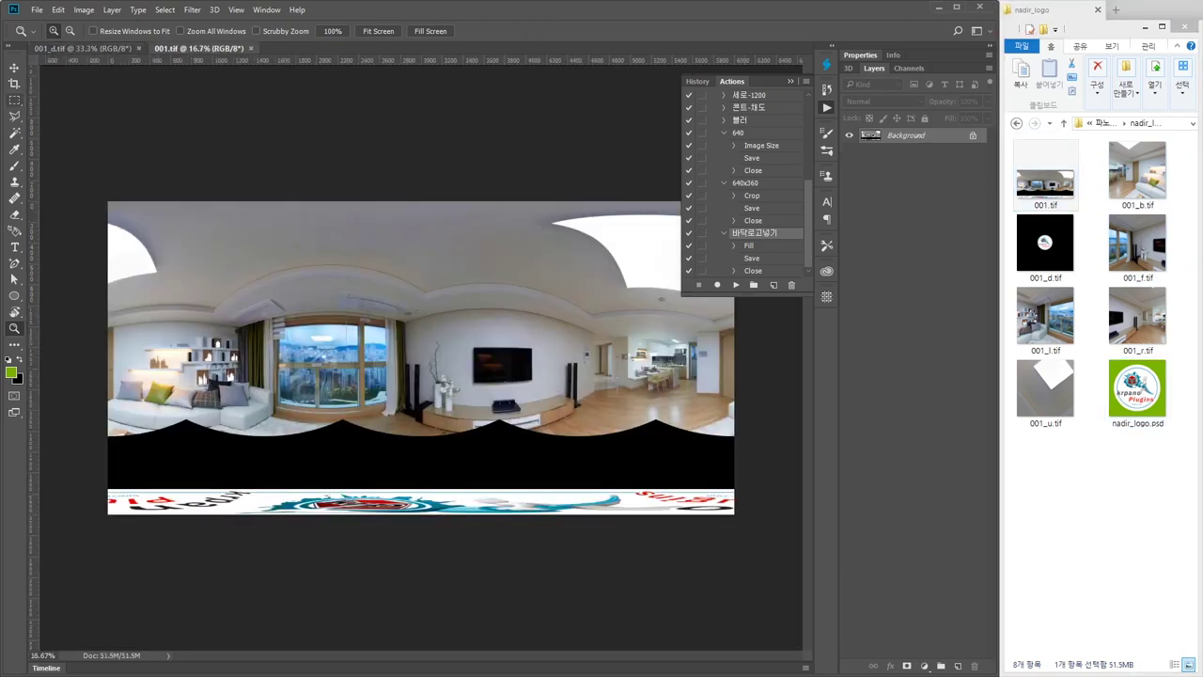
left_click(14, 100)
left_click_drag(108, 201, 834, 489)
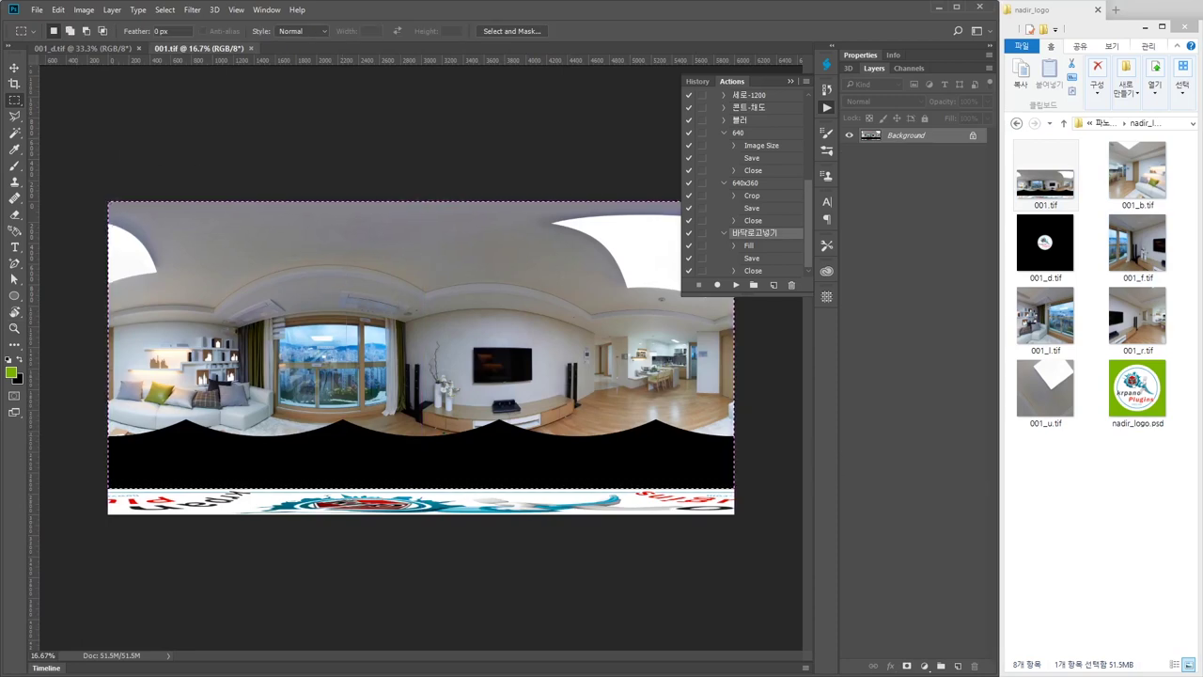
double_click(906, 136)
key("Return")
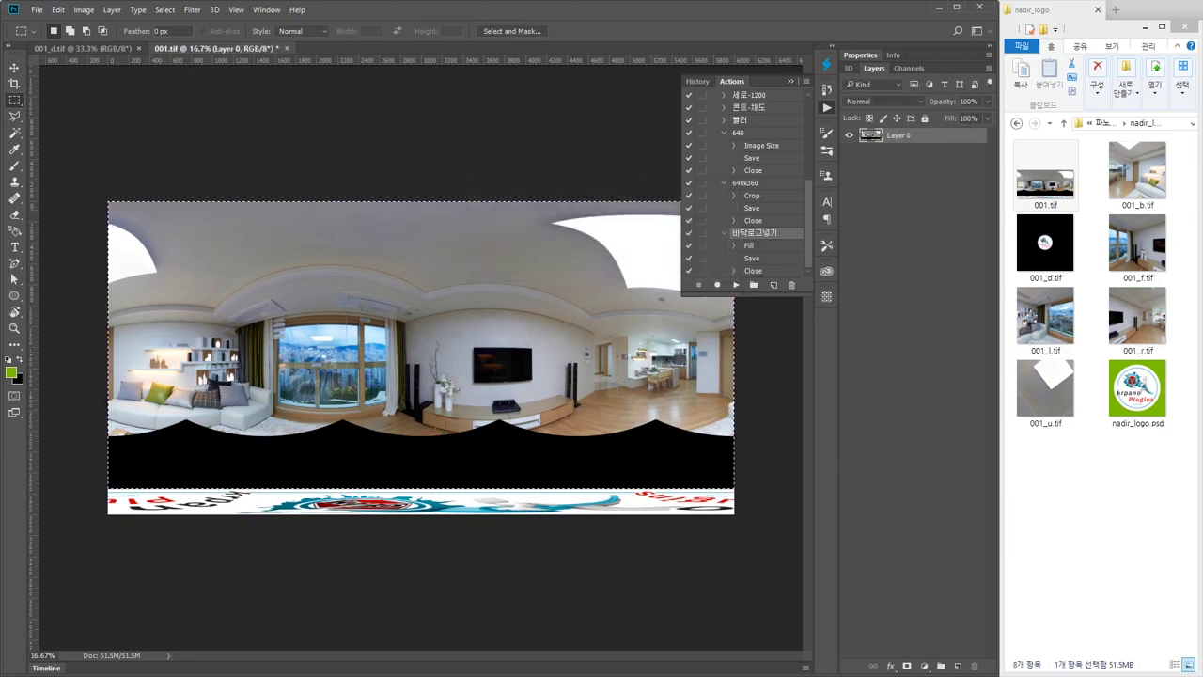
key("Delete")
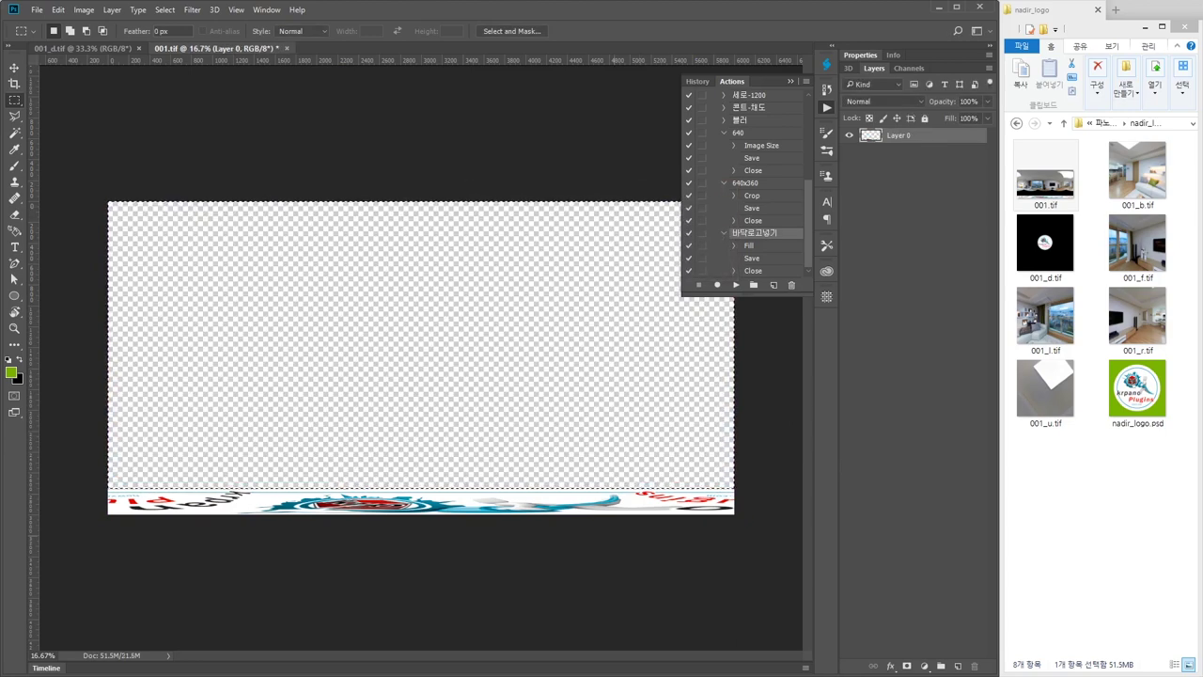
Select the entire 001.tif canvas, hide the recorded actions, and locate the Define Pattern command without running it
left_click_drag(108, 201, 836, 588)
key("alt+F9")
key("alt+e")
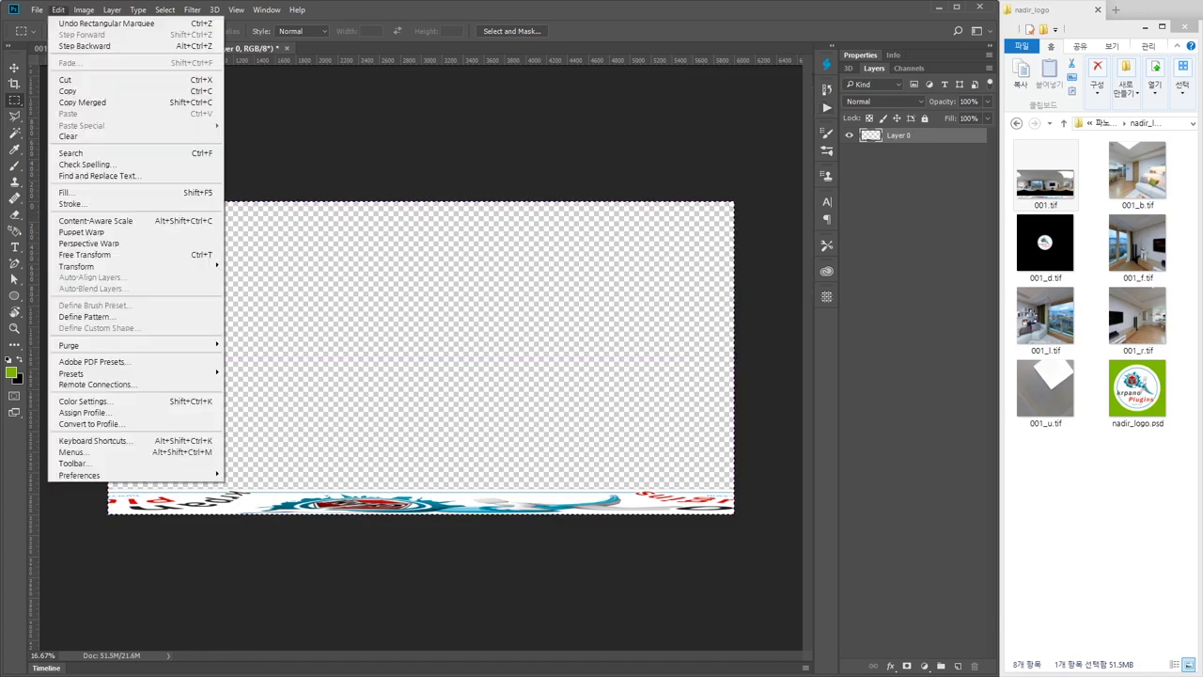
key("Down")
key("Down")
key("Down")
key("Down")
key("Down")
key("Down")
key("Down")
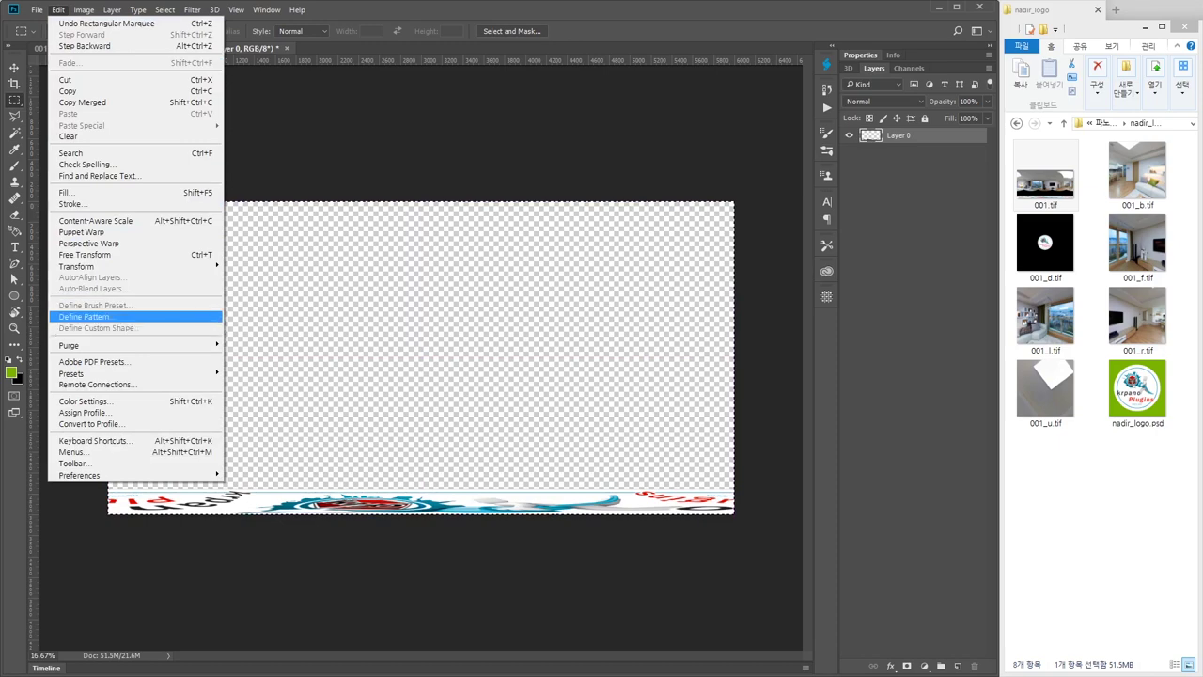
key("Return")
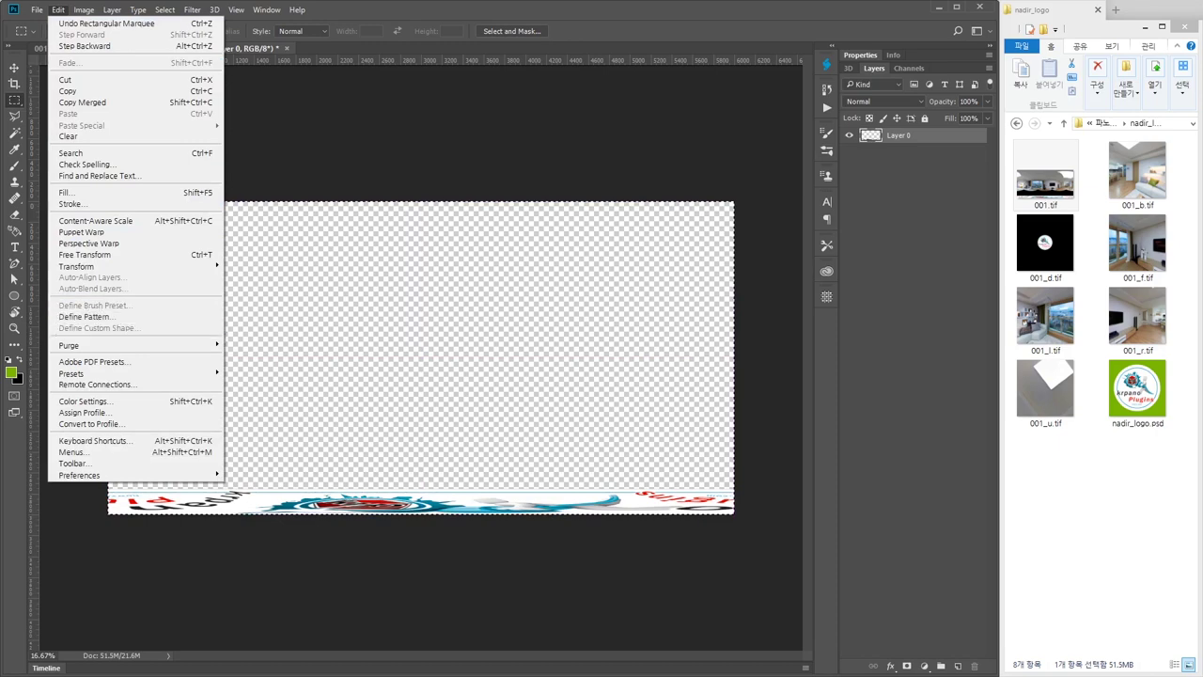
key("Escape")
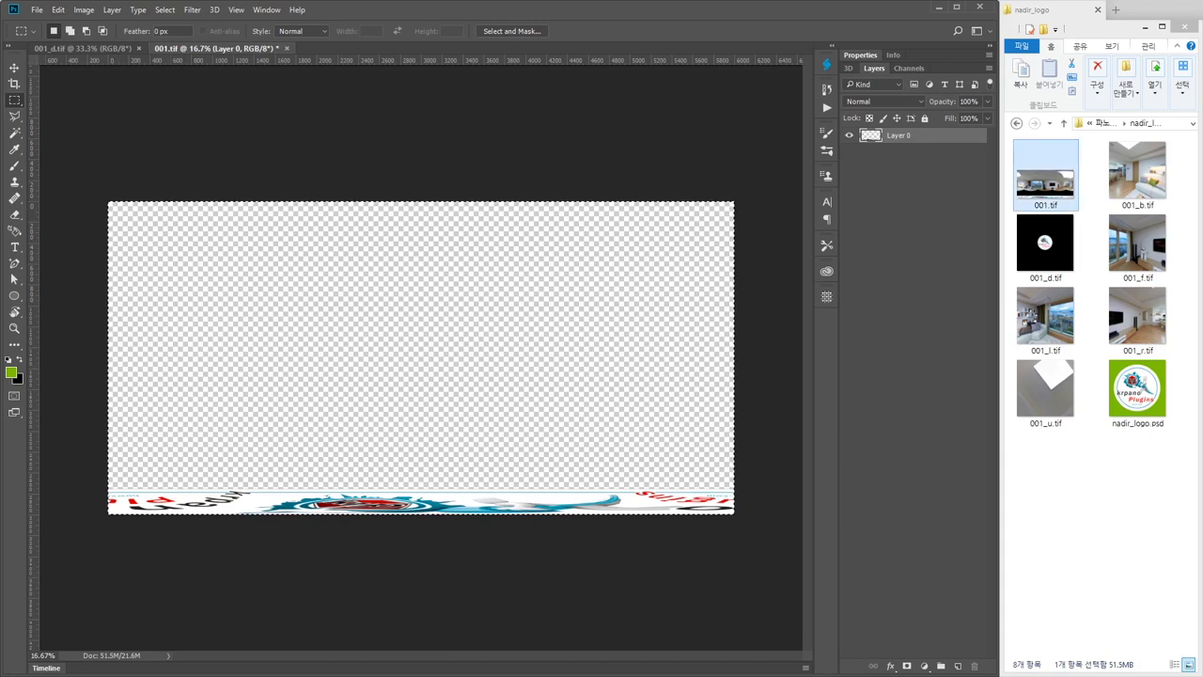
Return to the 파노라마사진 folder, select 001.jpg, and show the recorded 바닥로고넣기 action again in Photoshop
left_click(1016, 123)
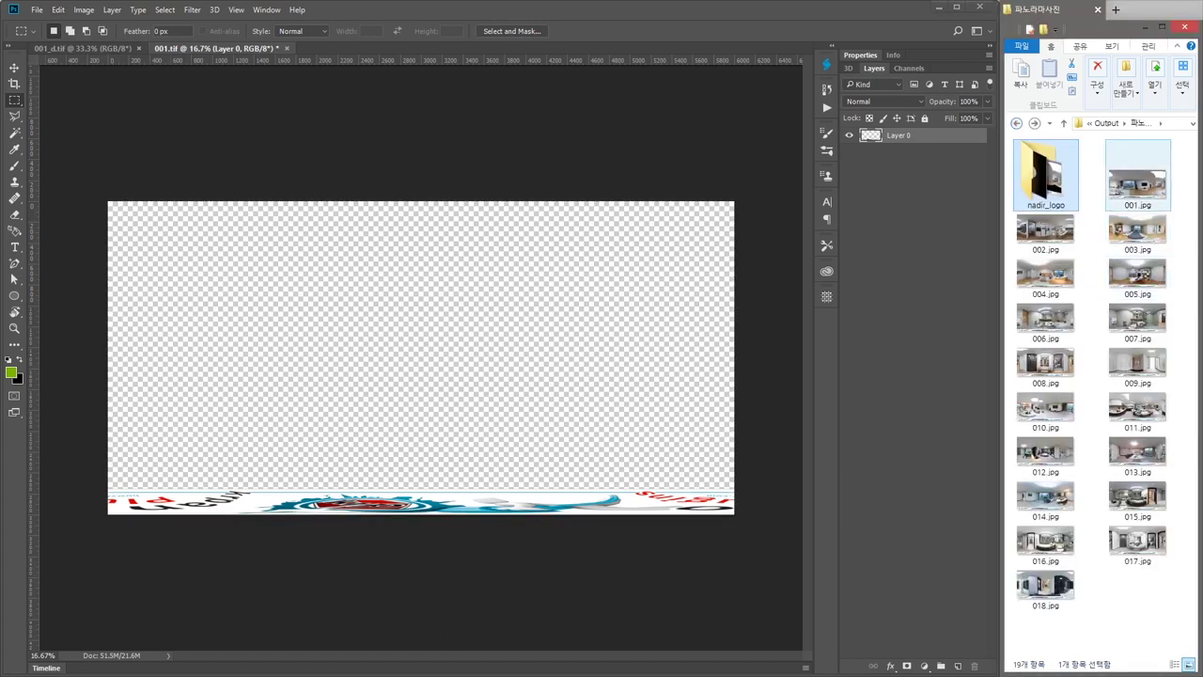
left_click(1137, 179)
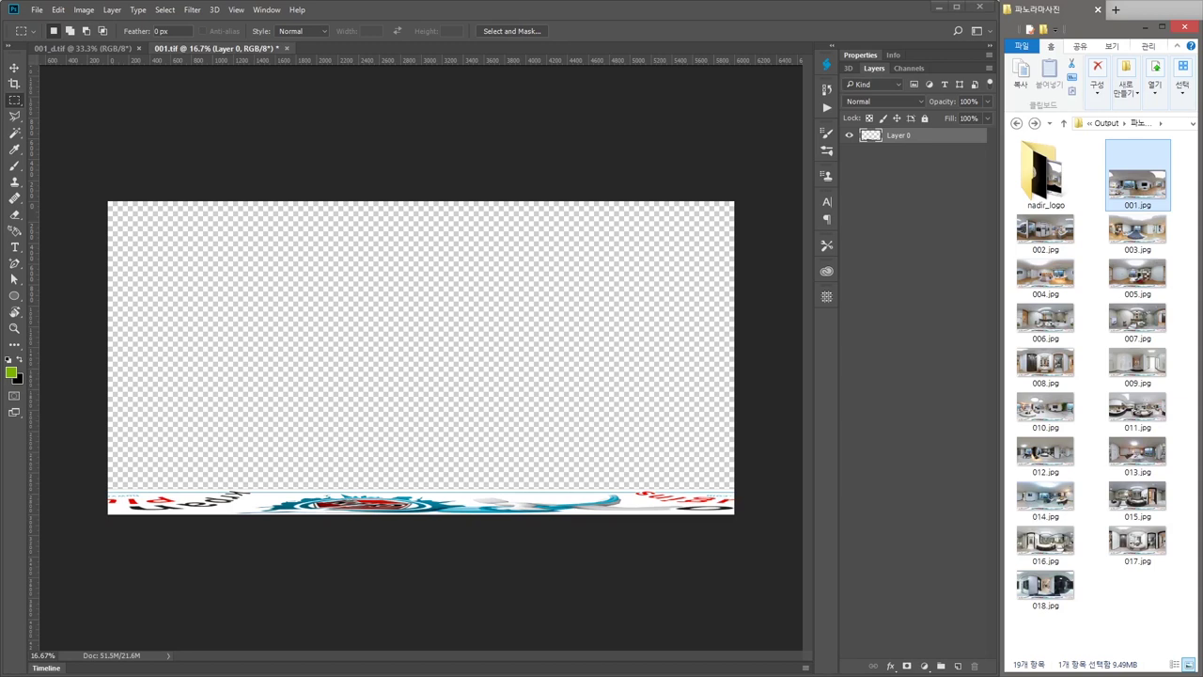
left_click(826, 107)
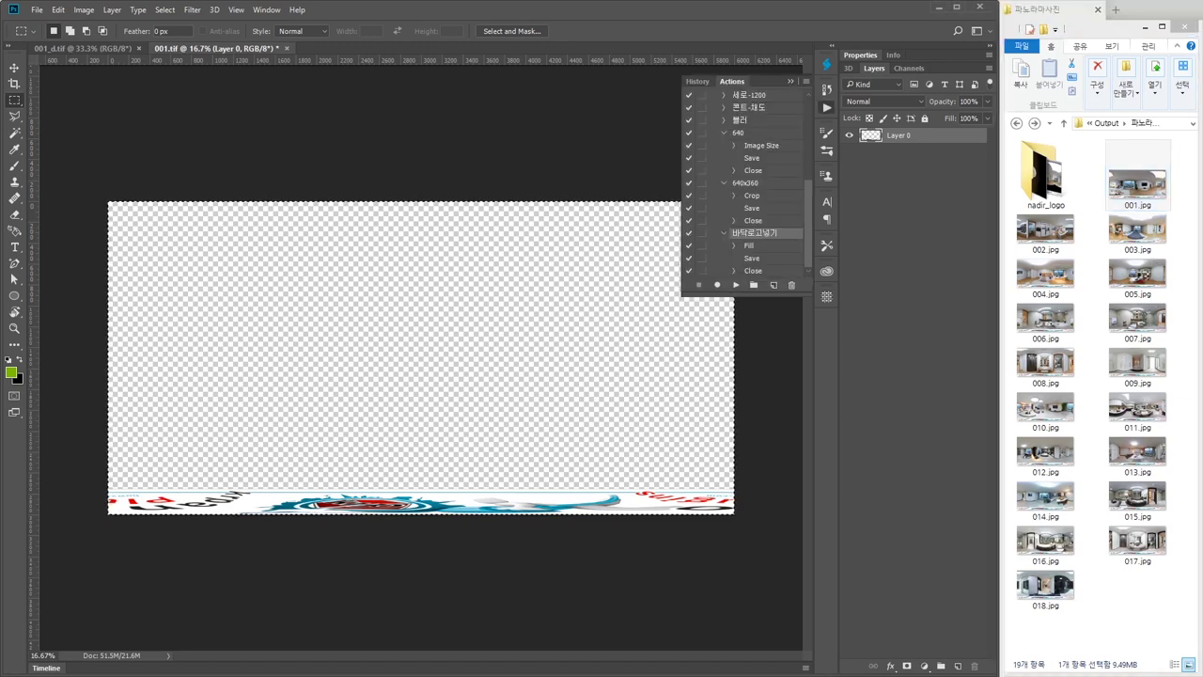